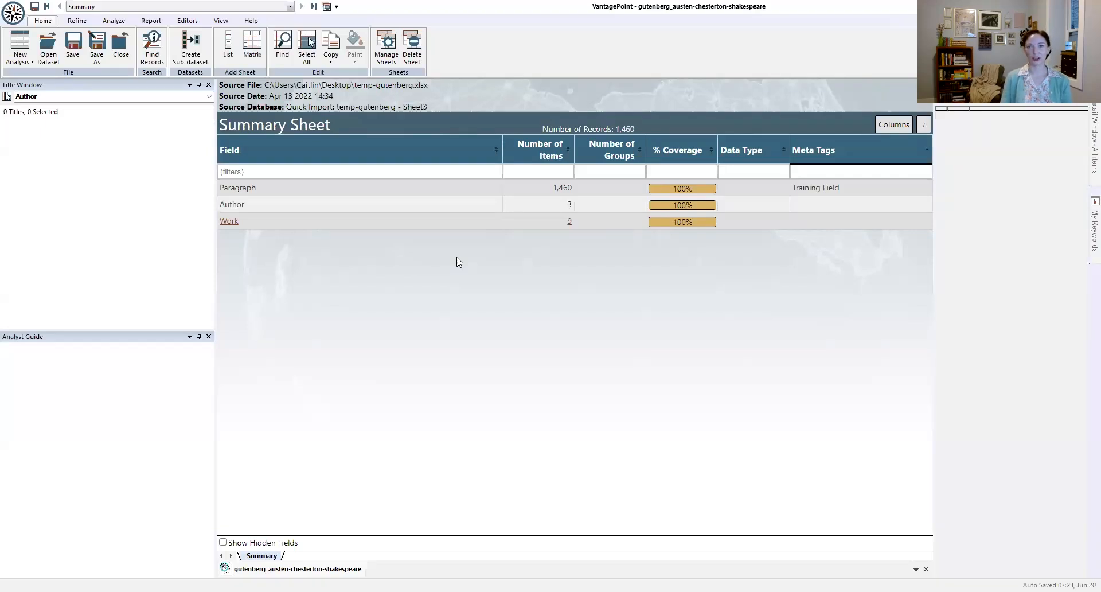
# Step: Open the Author, Work and Paragraph fields as list sheets and look through the paragraph texts
pyautogui.doubleClick(344, 210)
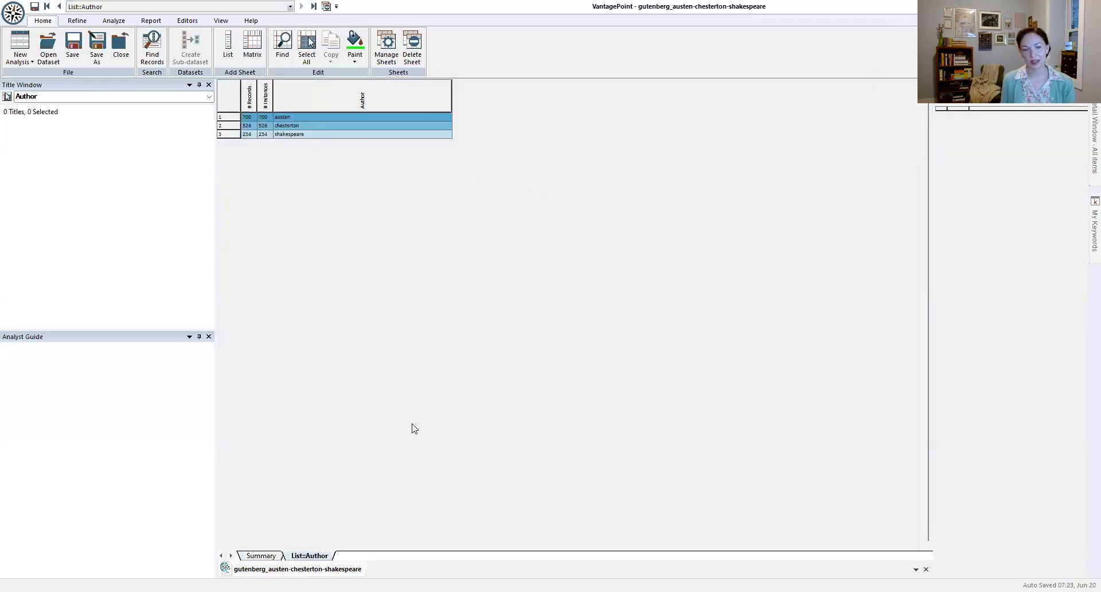
pyautogui.click(261, 556)
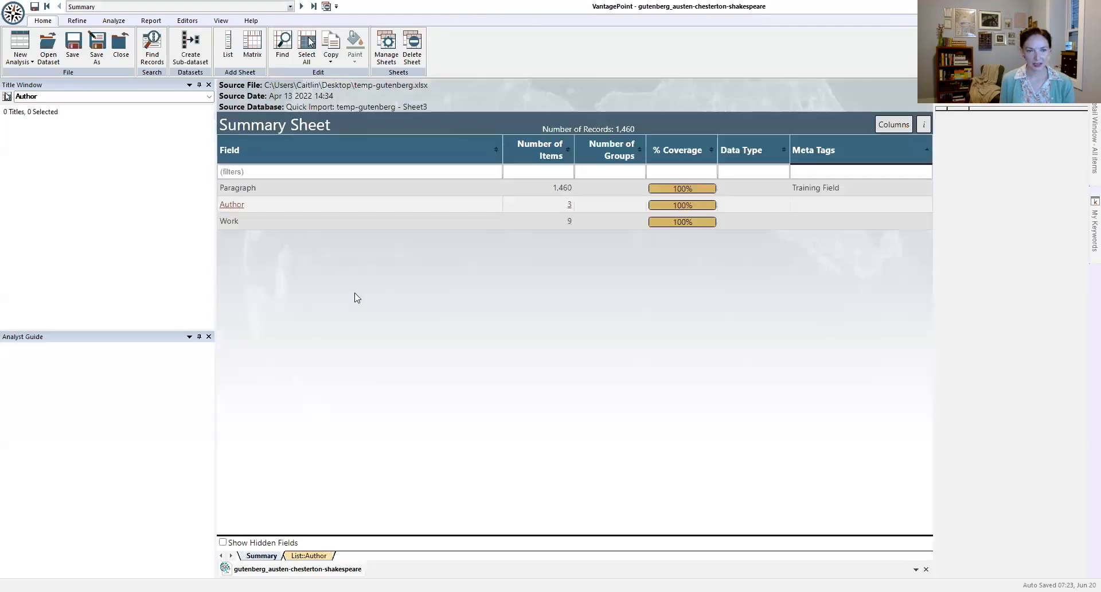
pyautogui.doubleClick(351, 222)
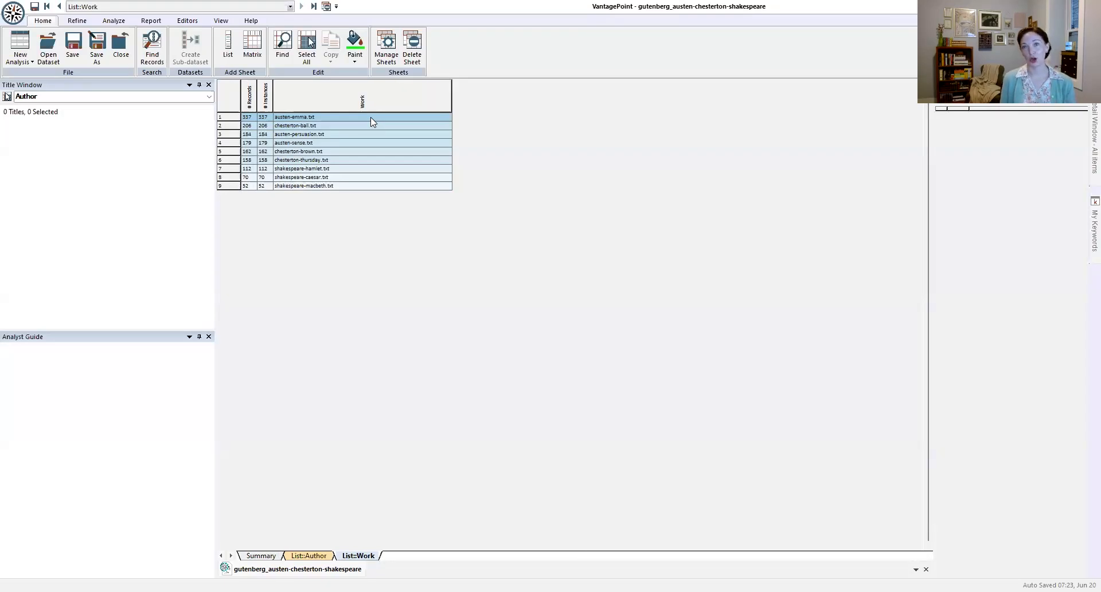
pyautogui.click(261, 556)
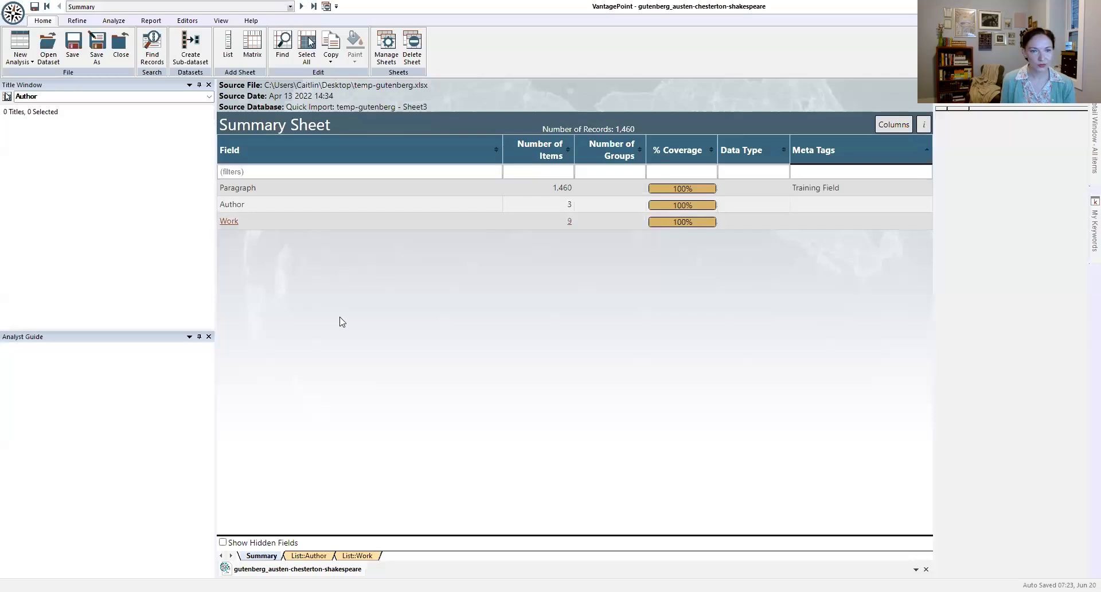
pyautogui.doubleClick(353, 189)
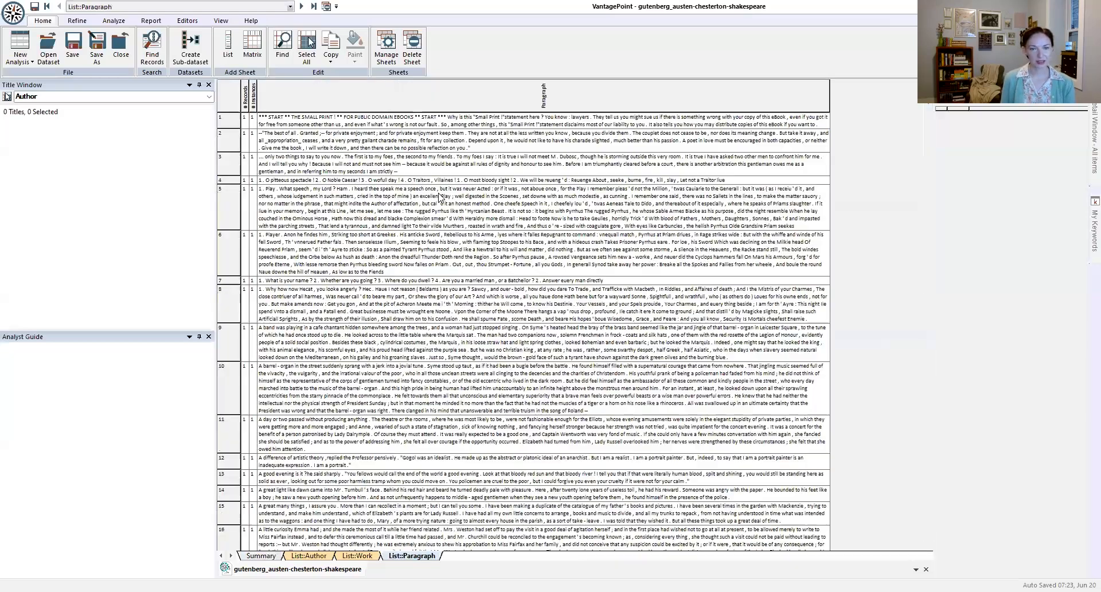
pyautogui.scroll(-7, 439, 198)
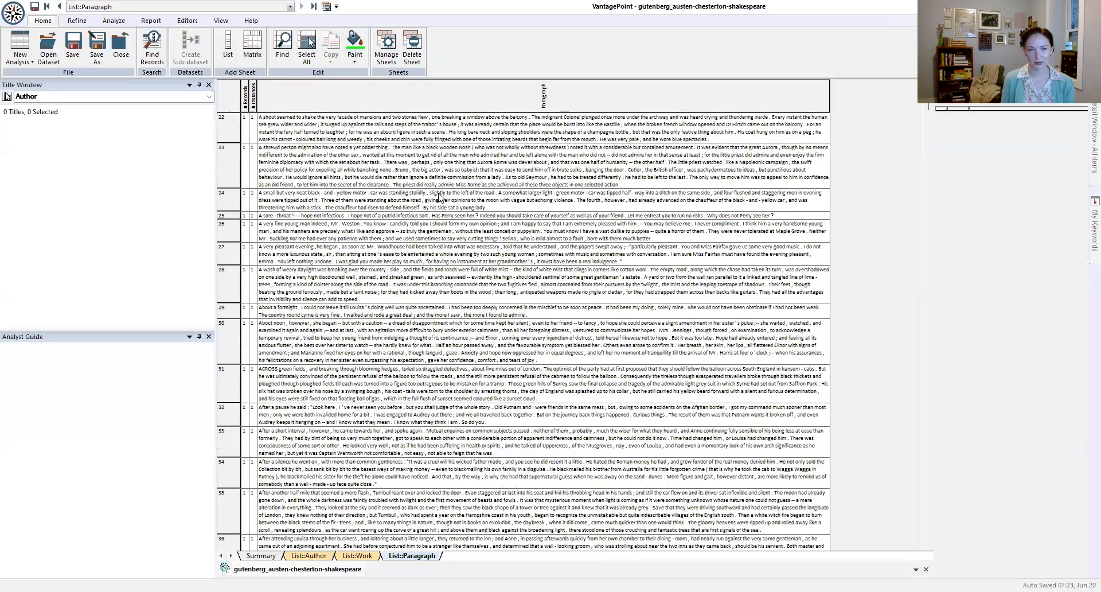
pyautogui.scroll(10, 439, 198)
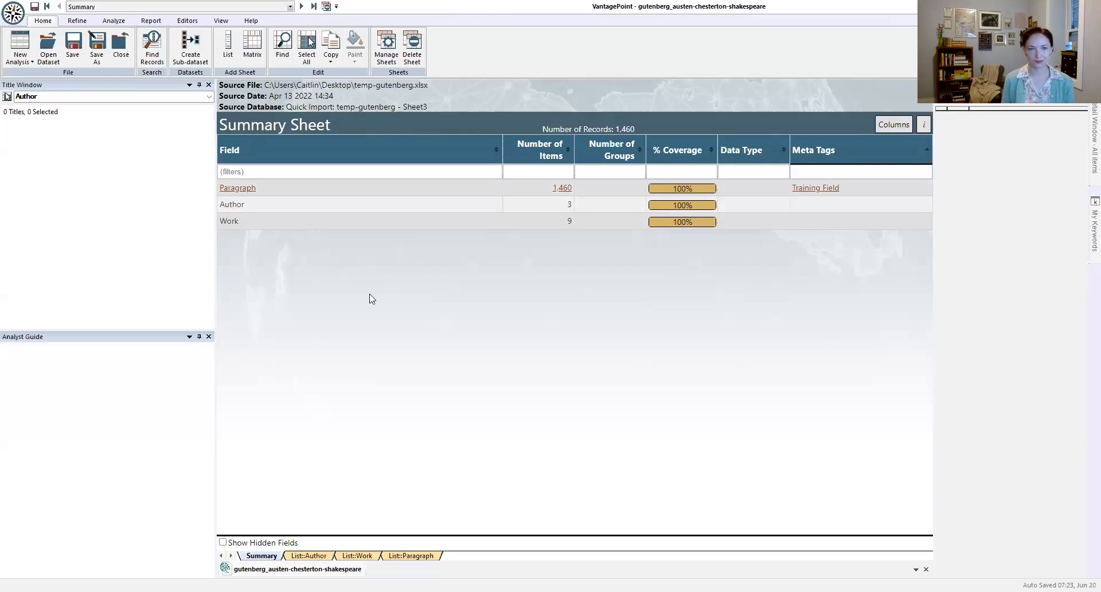
# Step: Create a new record classification named Author
pyautogui.click(112, 21)
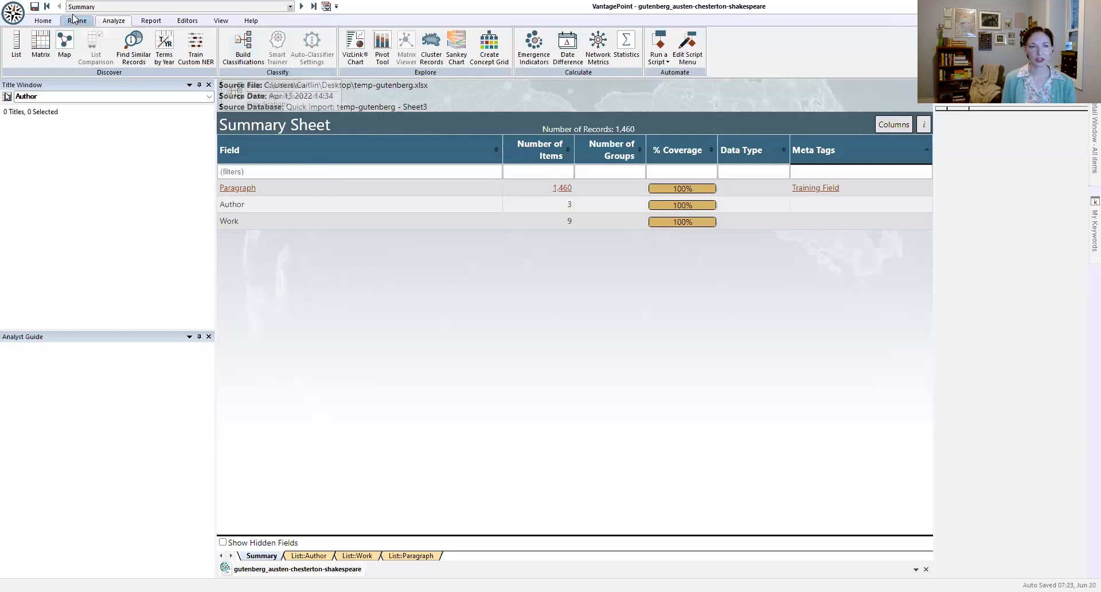
pyautogui.click(249, 45)
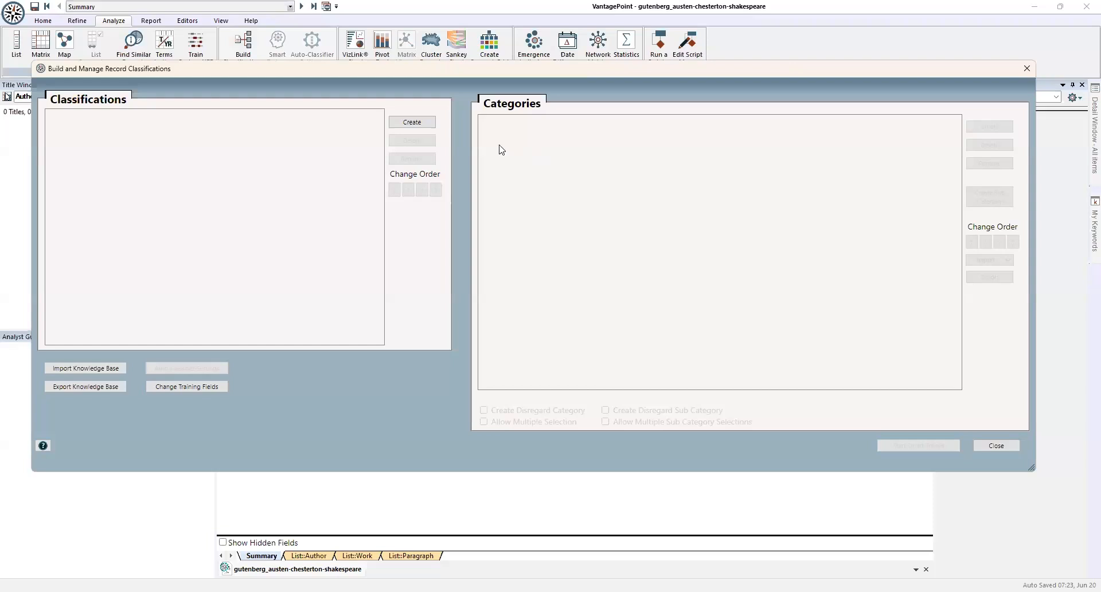
pyautogui.click(417, 123)
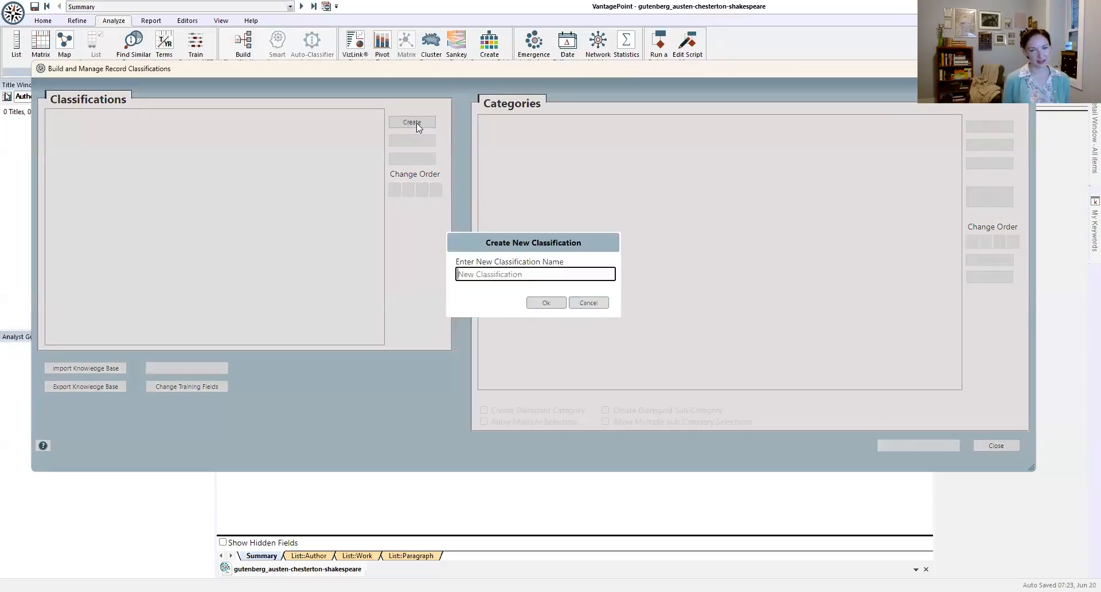
pyautogui.write('Author')
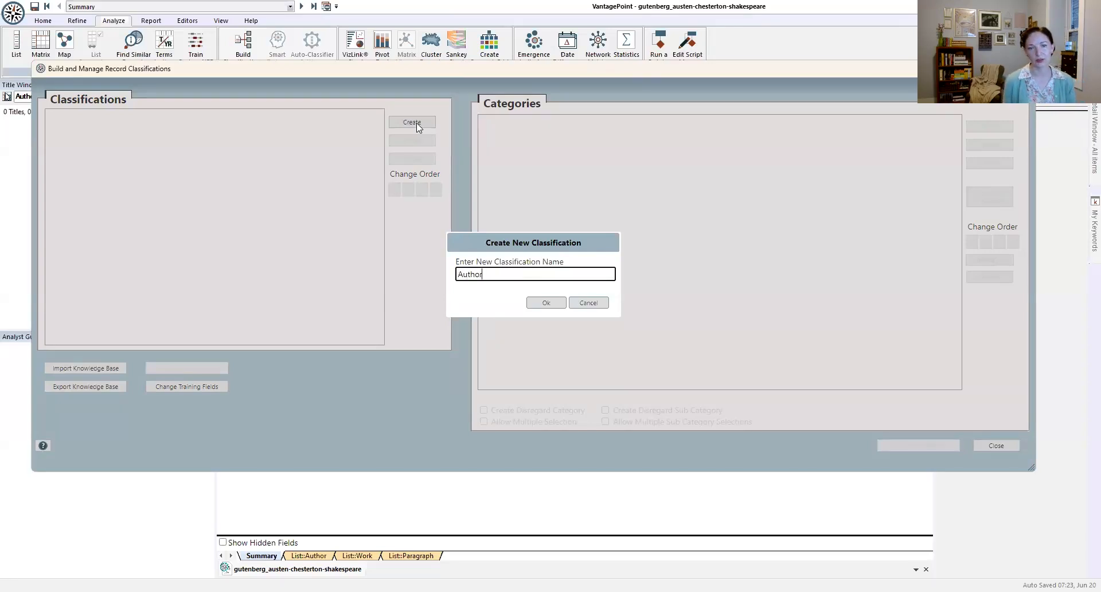
pyautogui.click(551, 304)
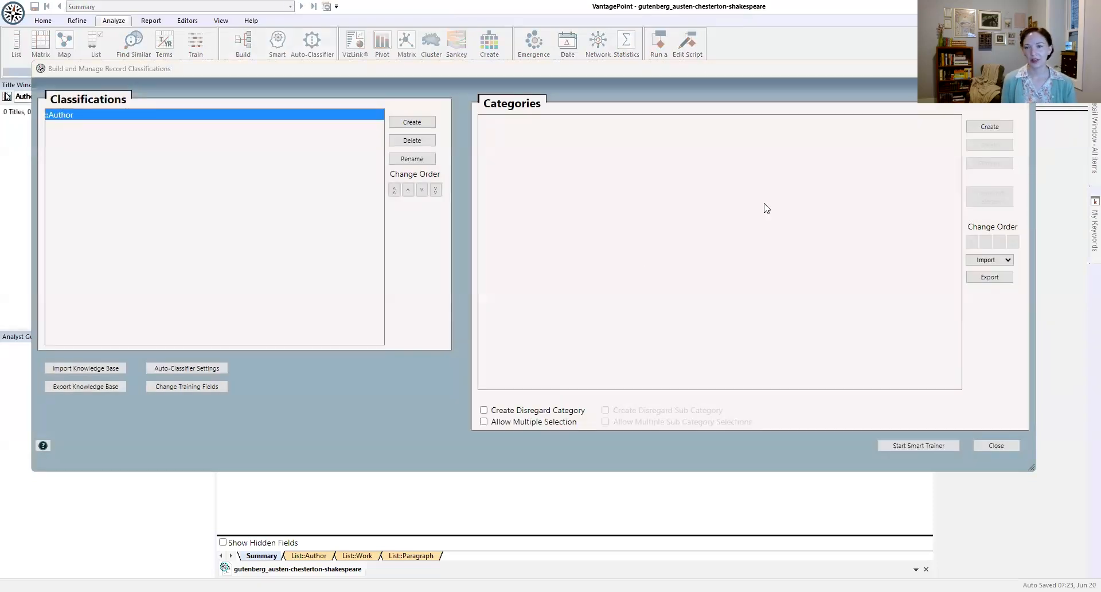
# Step: Add the categories Austen, Chesterton and Shakespeare to the Author classification and close the classification manager
pyautogui.click(991, 130)
pyautogui.write('Austen')
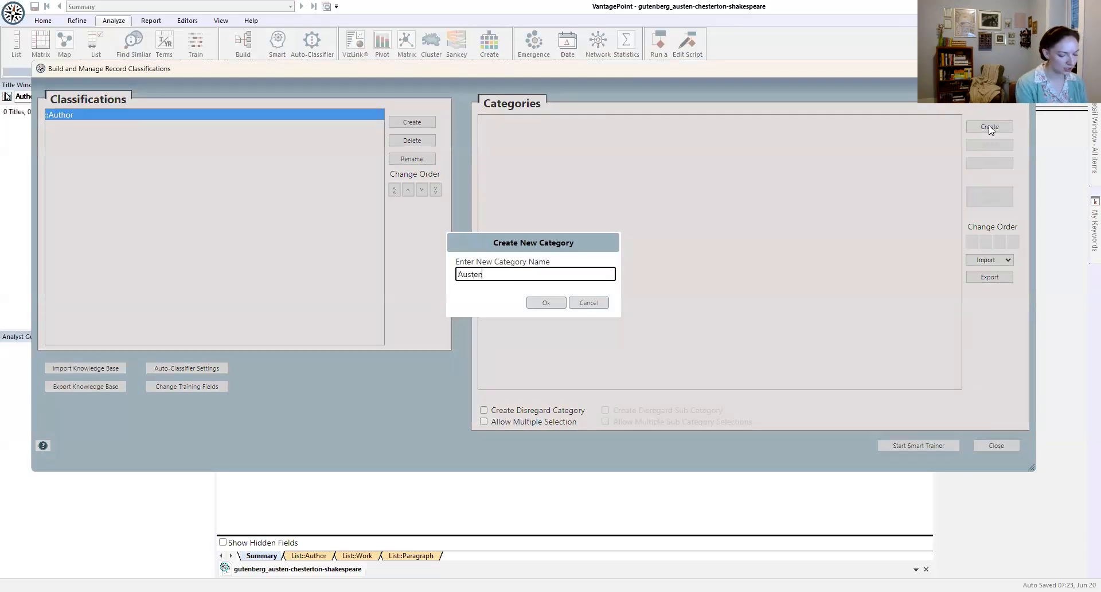
pyautogui.press('Return')
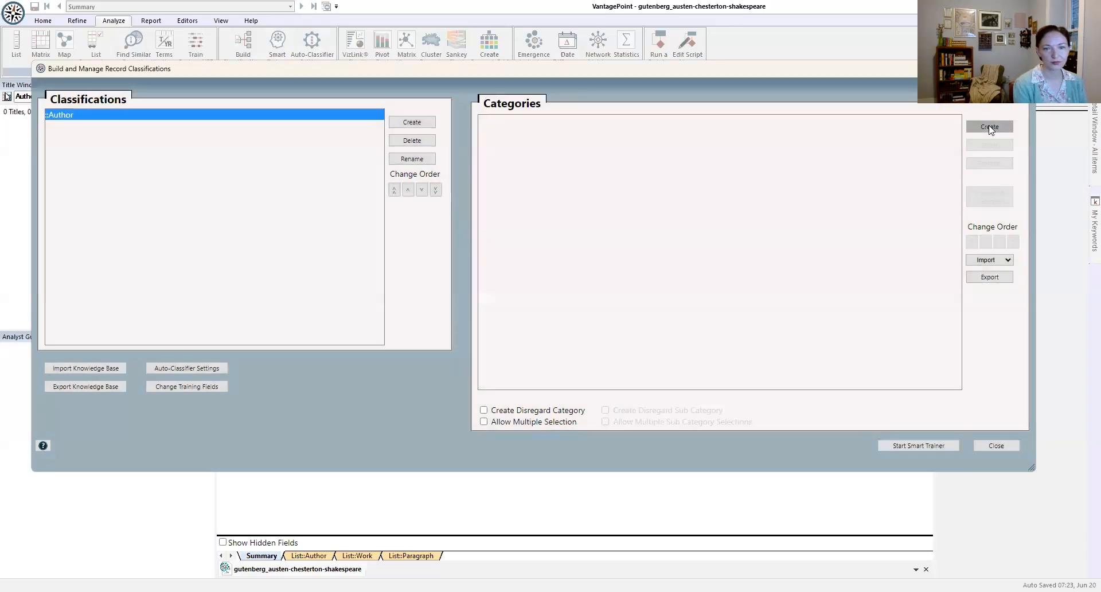
pyautogui.click(990, 130)
pyautogui.write('Chestero')
pyautogui.press('BackSpace')
pyautogui.write('ton')
pyautogui.press('Return')
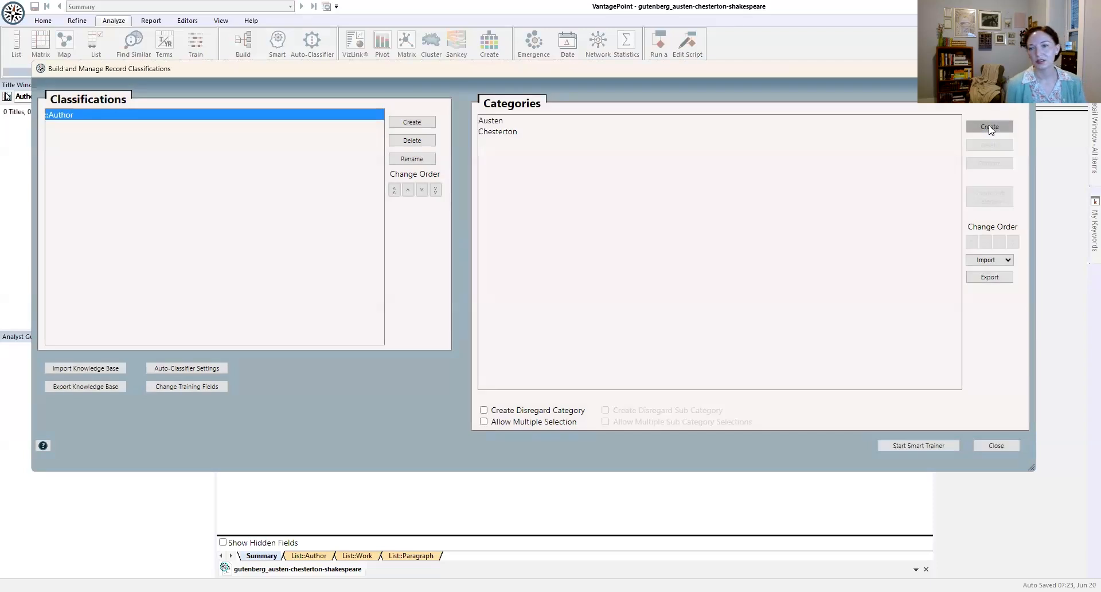
pyautogui.click(990, 127)
pyautogui.write('Shakespeare')
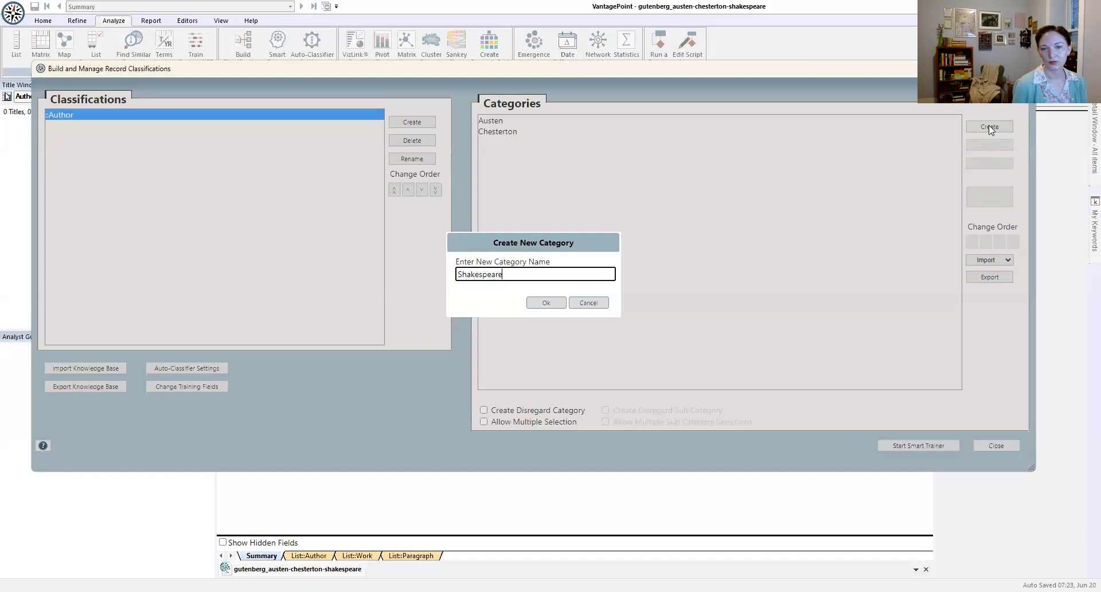
pyautogui.click(546, 303)
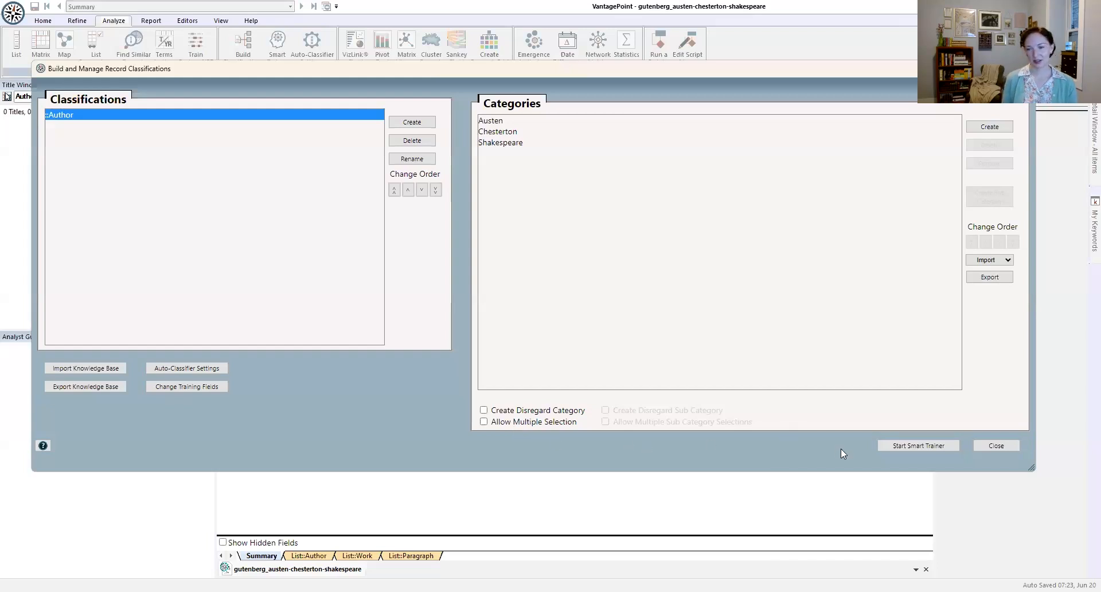
pyautogui.click(997, 446)
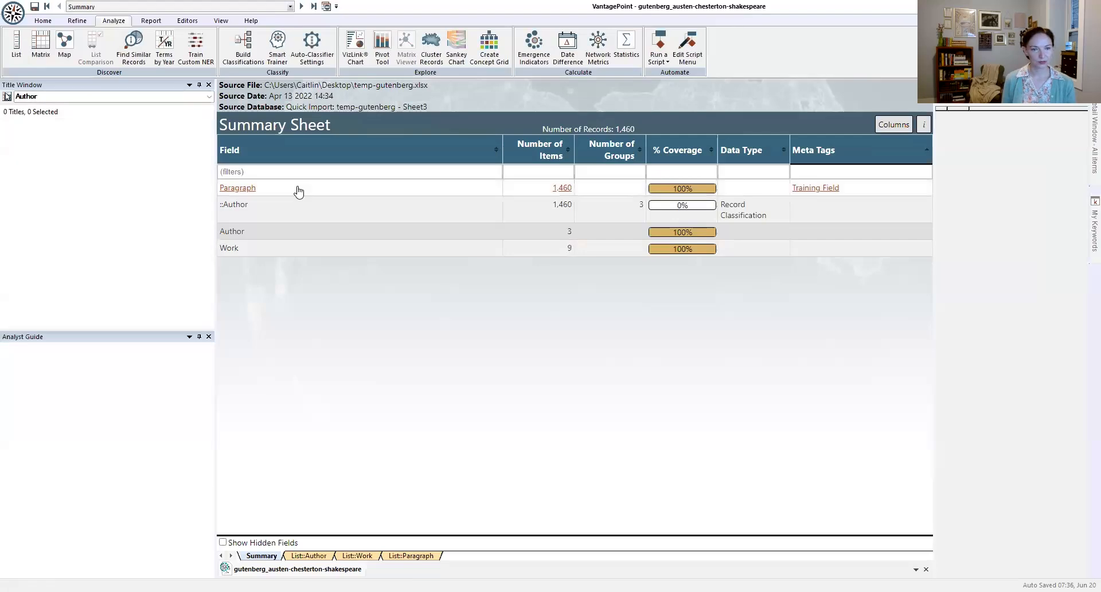
# Step: Open the Paragraph field as a new list and select paragraphs 5 through 10
pyautogui.click(308, 187)
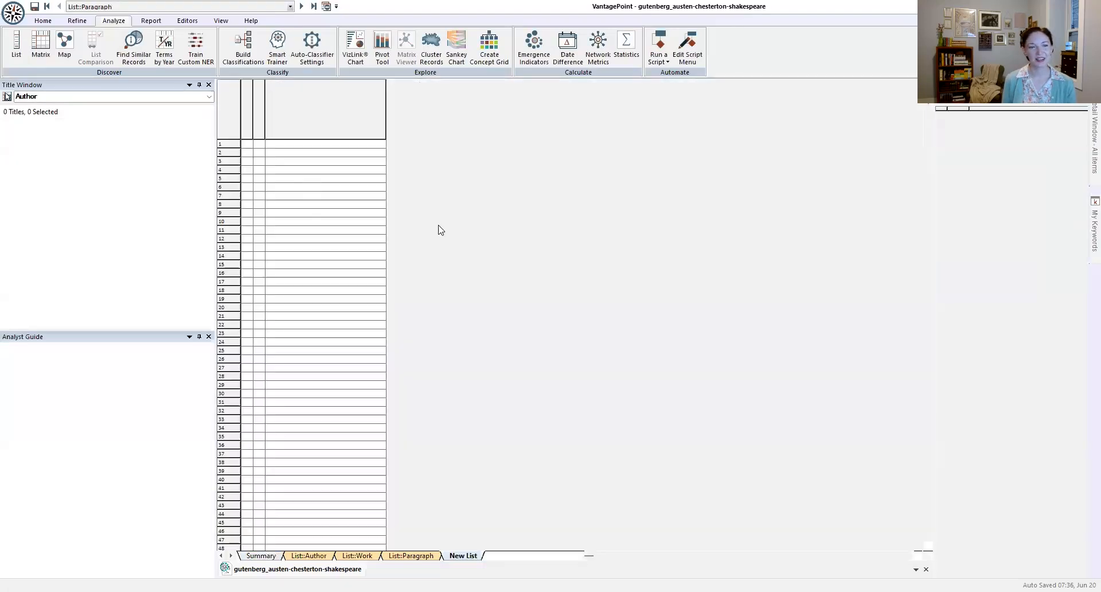
pyautogui.scroll(-3, 477, 397)
pyautogui.scroll(3, 477, 397)
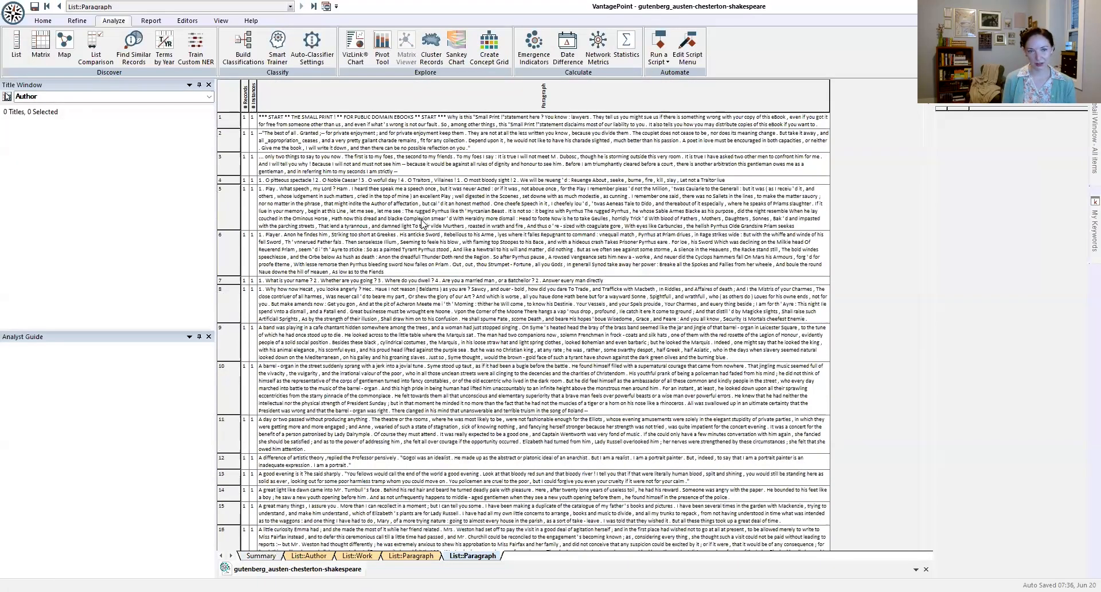
pyautogui.moveTo(423, 220); pyautogui.dragTo(423, 401)
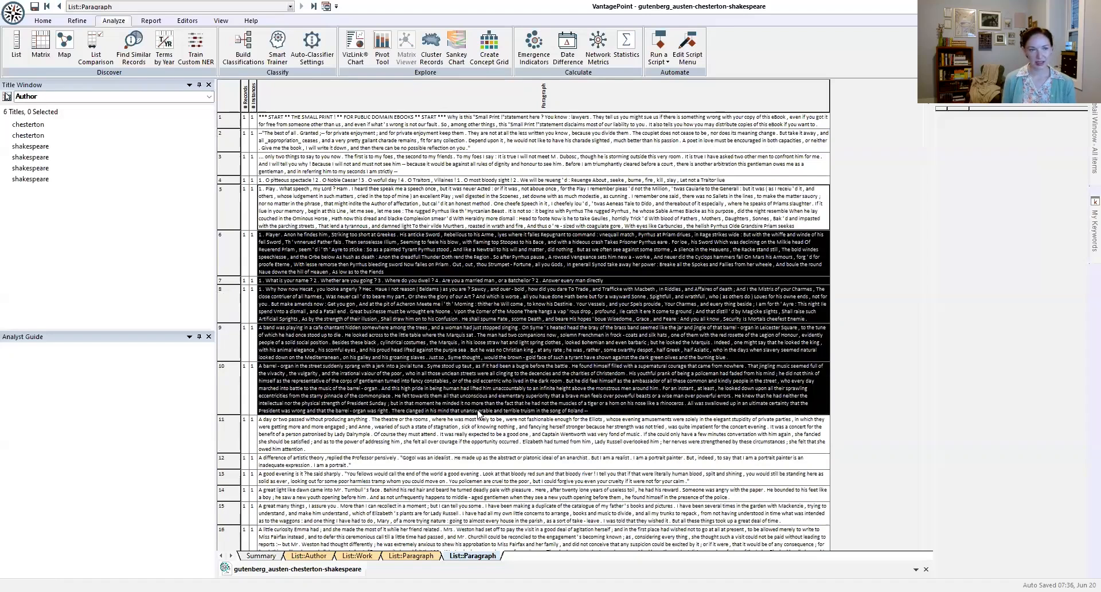
# Step: Classify the first shakespeare record among the listed titles as Shakespeare in the Author classification
pyautogui.click(46, 151)
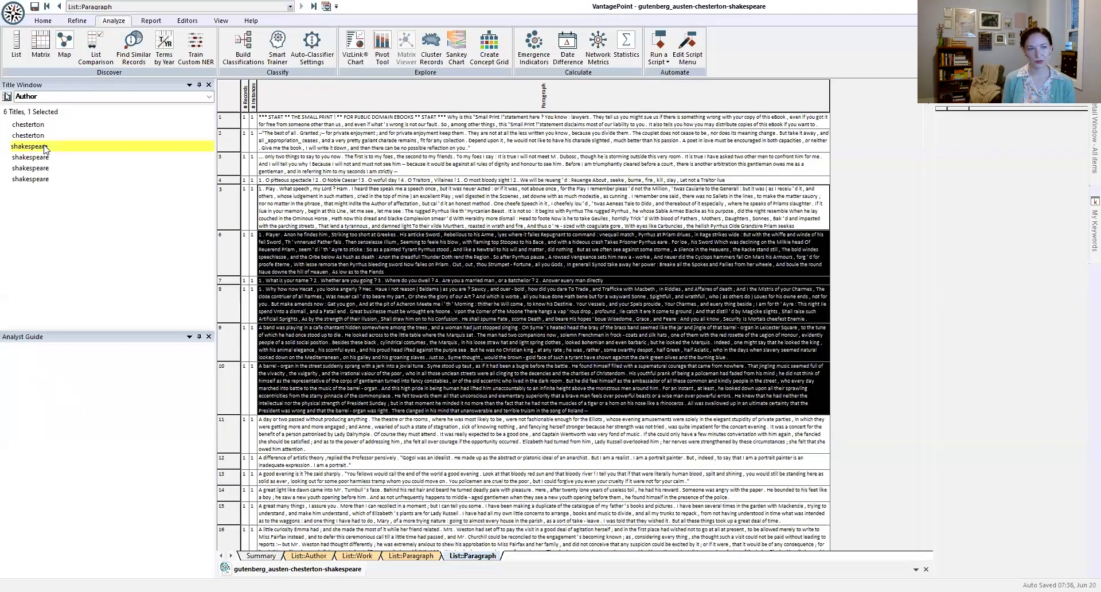
pyautogui.rightClick(46, 151)
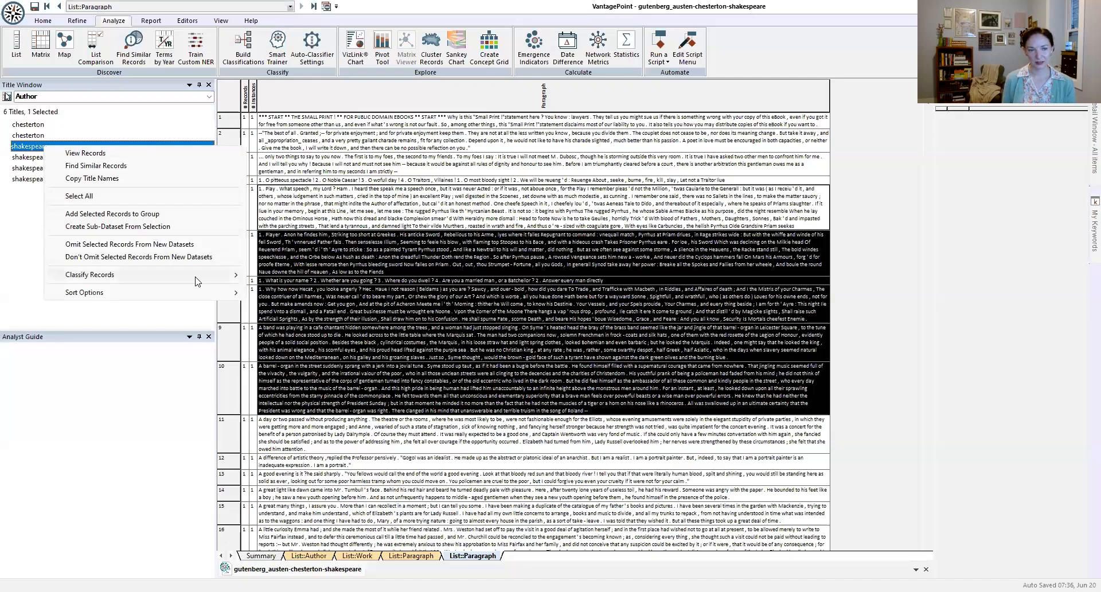
pyautogui.moveTo(201, 281)
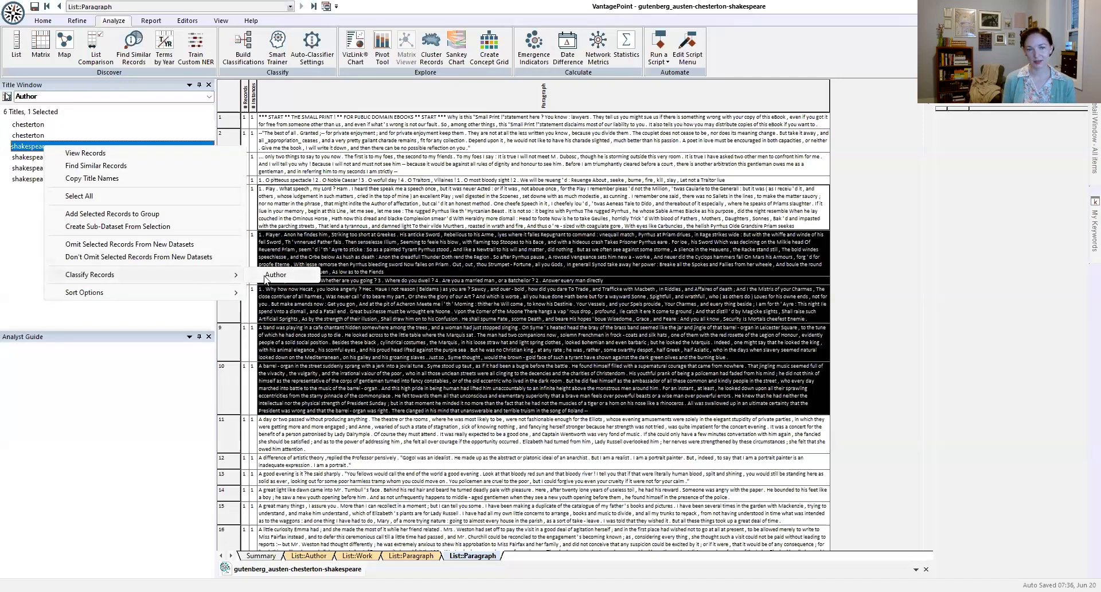
pyautogui.click(267, 275)
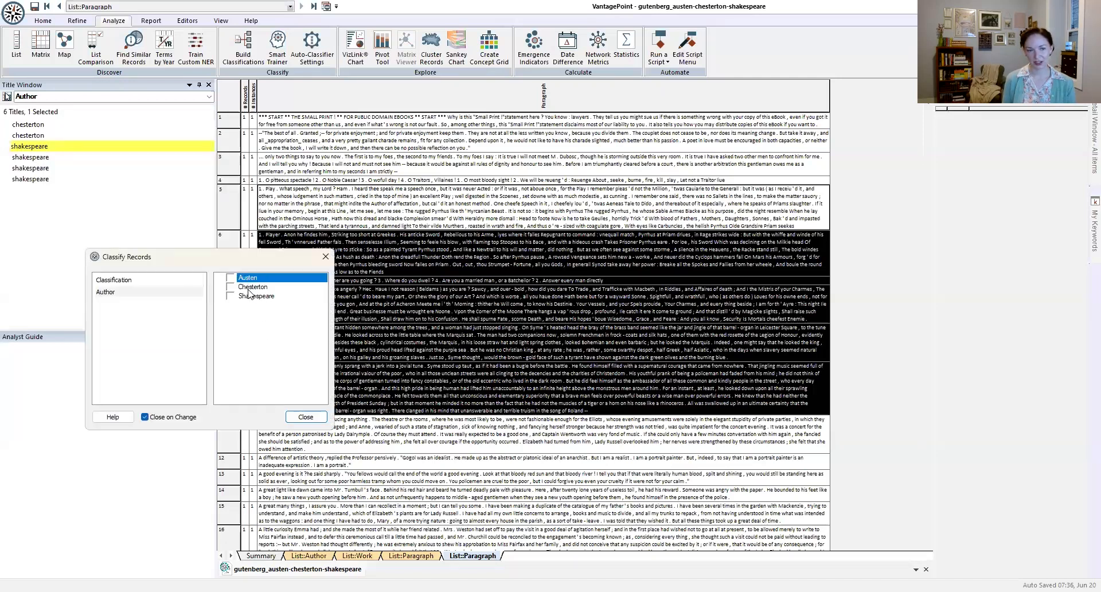
pyautogui.click(254, 297)
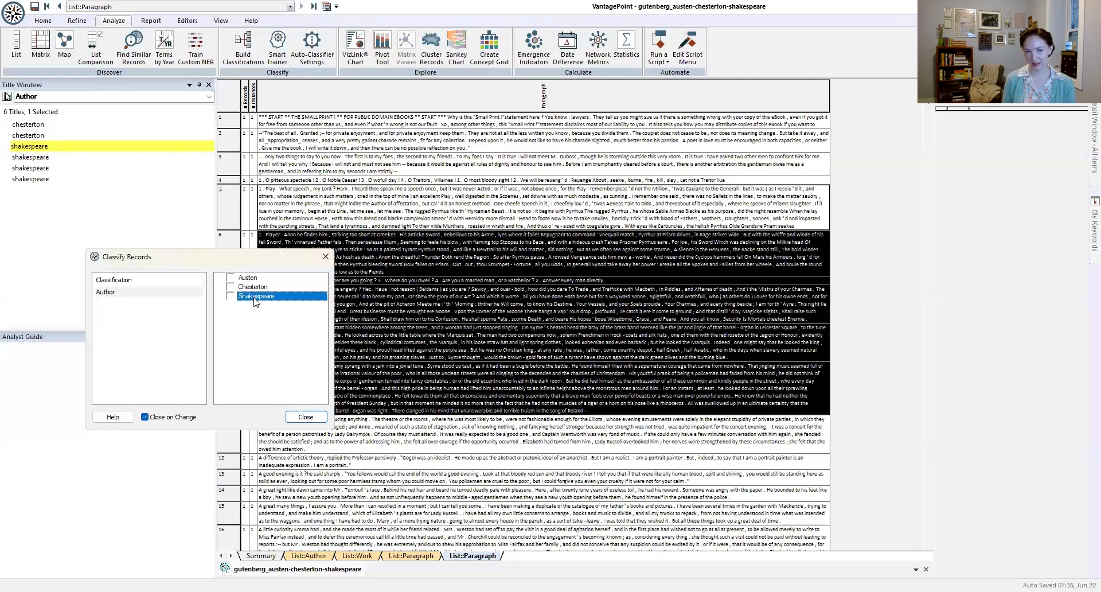
pyautogui.click(306, 417)
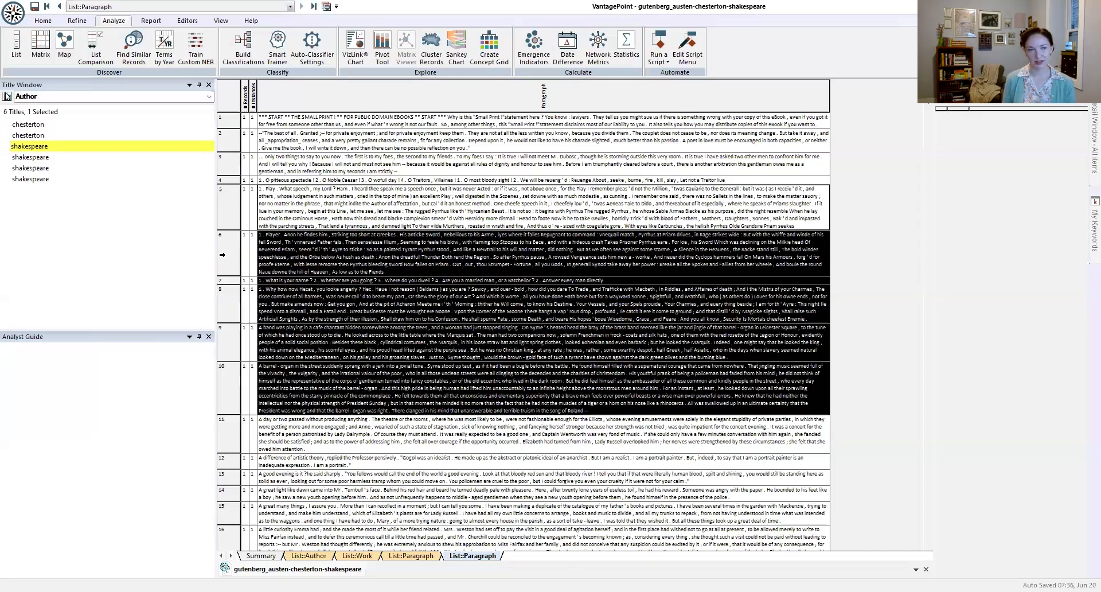
# Step: From the classified record's Record View, advance to the next record, classify it as Shakespeare and close the view
pyautogui.click(131, 145)
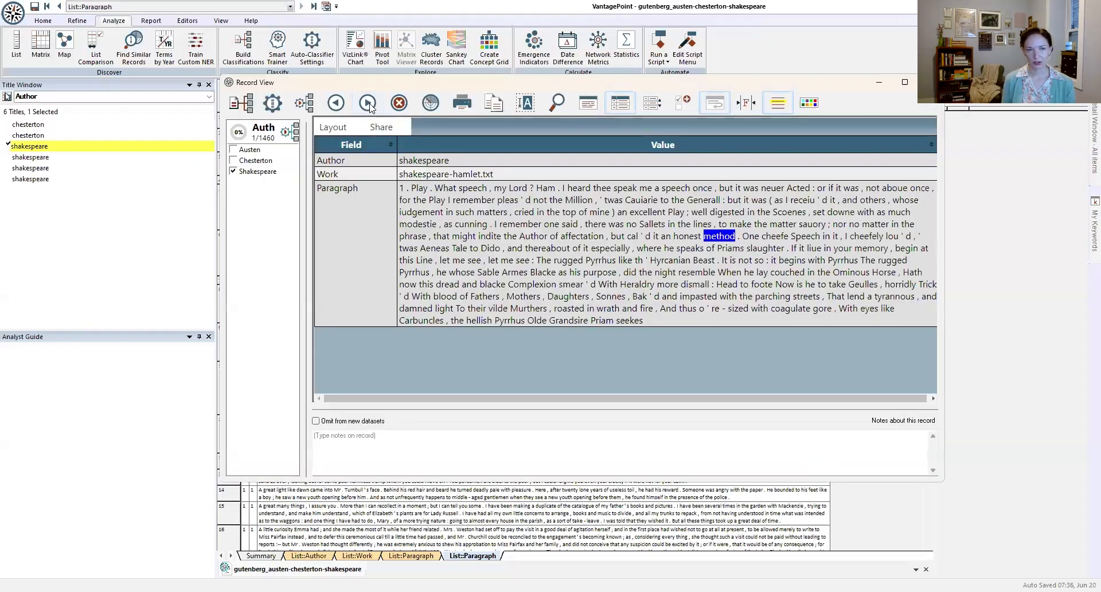
pyautogui.click(368, 104)
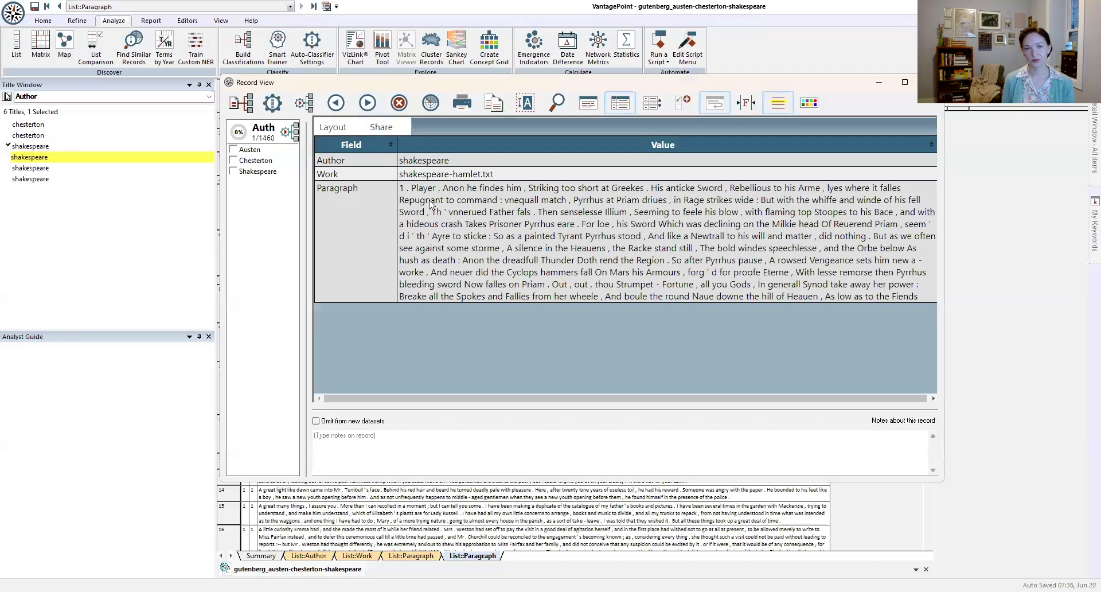
pyautogui.click(254, 173)
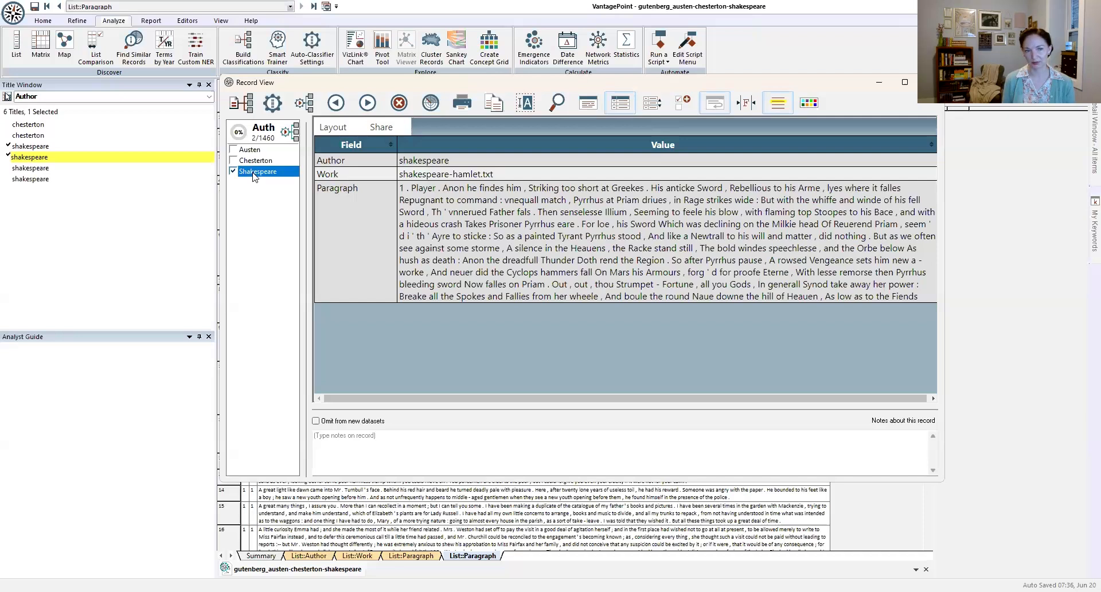
pyautogui.click(399, 103)
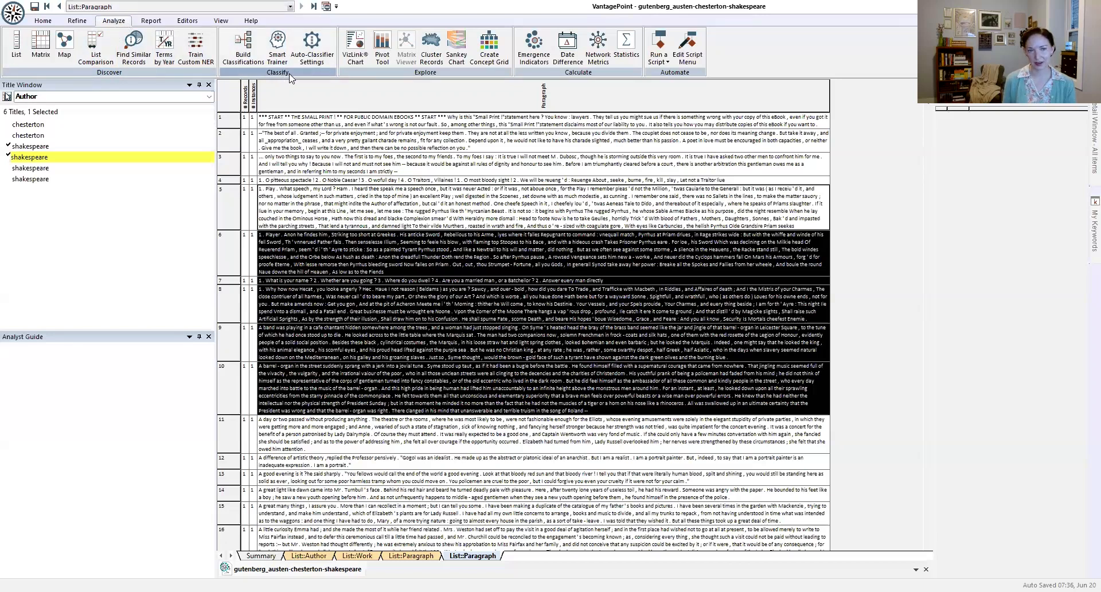
# Step: Start the Smart Trainer and add Author as an extra displayed field beside the Paragraph training field
pyautogui.click(277, 42)
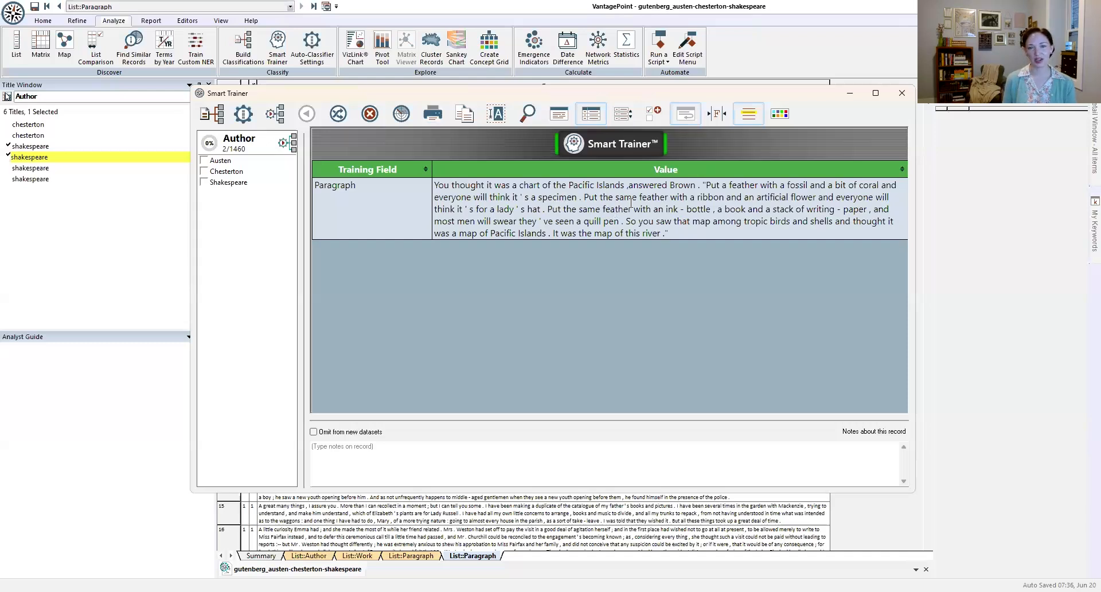
pyautogui.click(623, 115)
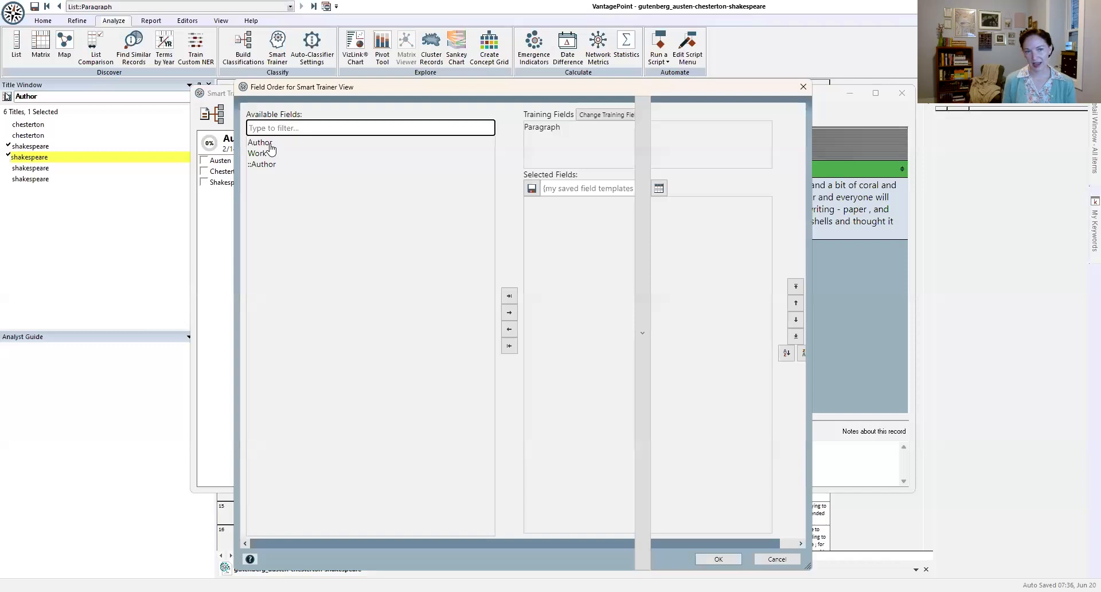
pyautogui.doubleClick(267, 143)
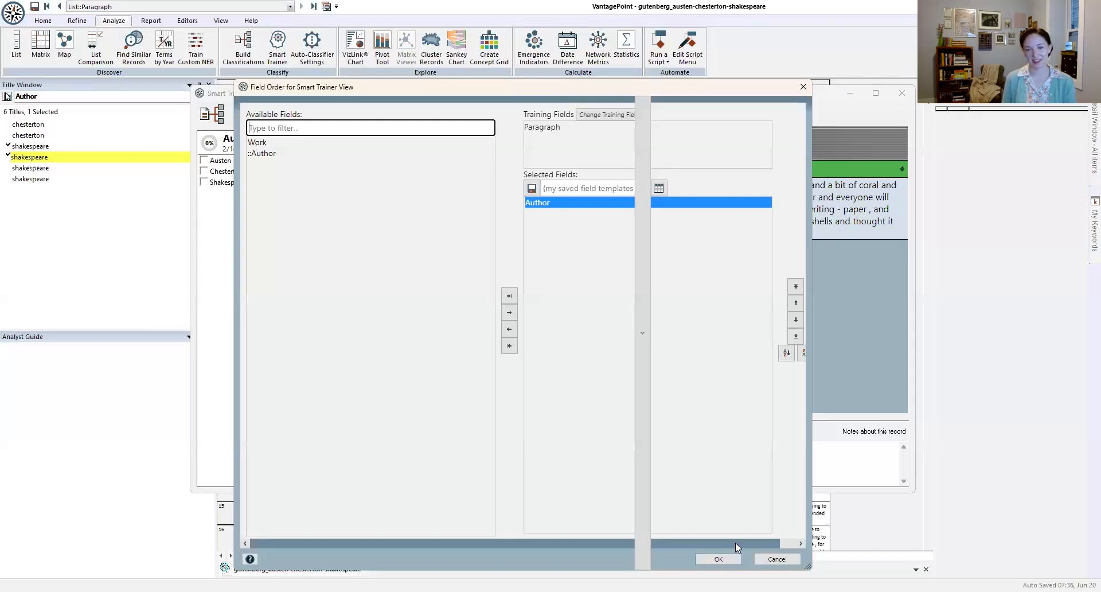
pyautogui.click(718, 559)
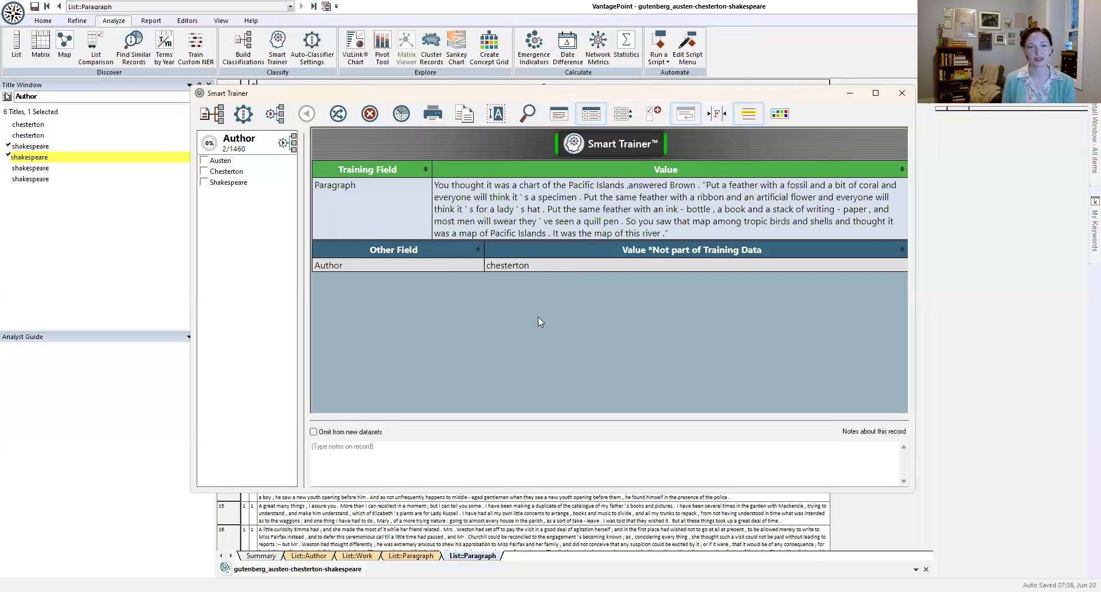
# Step: Classify the Pacific Islands paragraph as Chesterton and the next two randomly drawn records as Austen, then draw another record
pyautogui.click(239, 172)
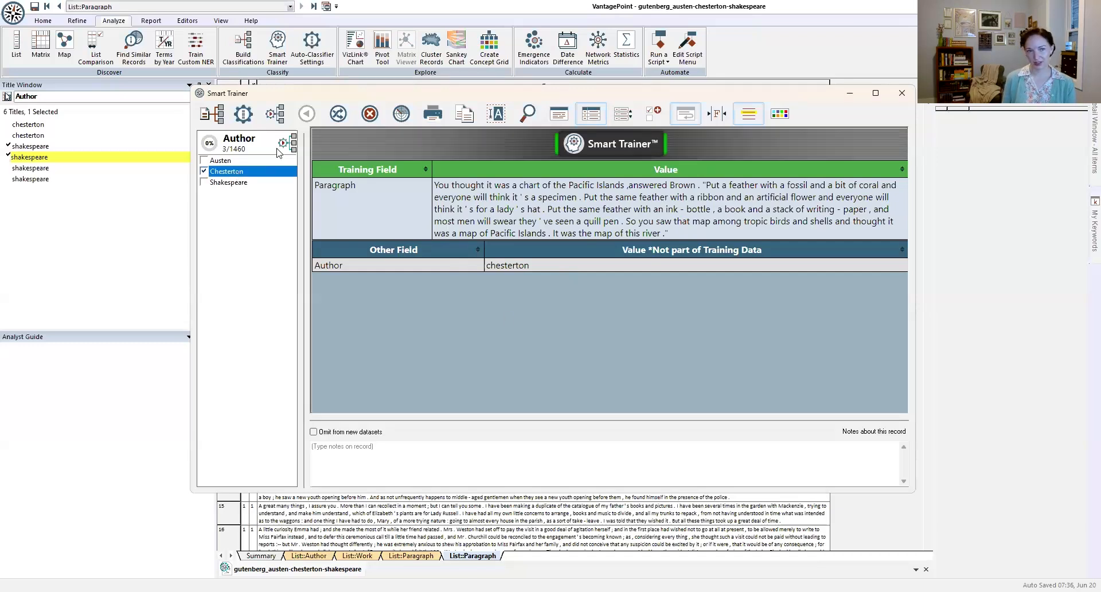
pyautogui.click(341, 121)
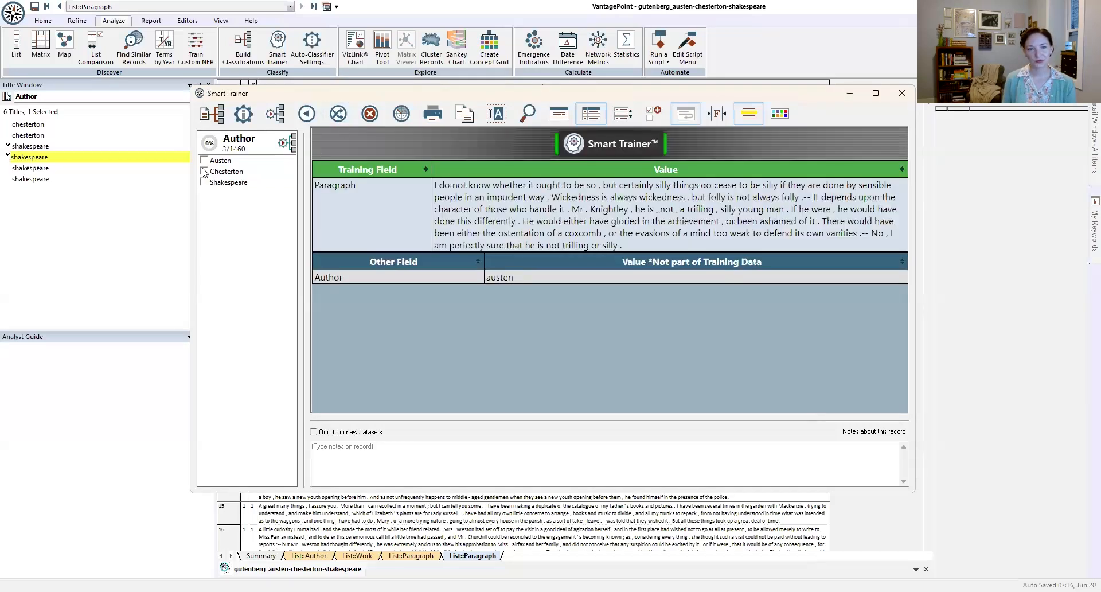
pyautogui.click(221, 161)
pyautogui.click(343, 121)
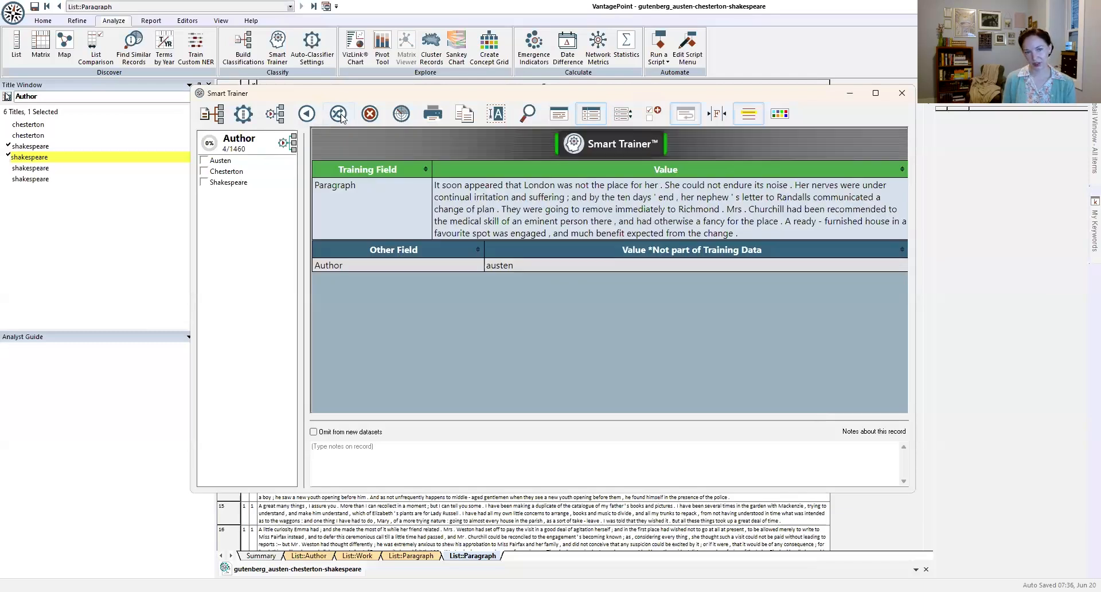
pyautogui.click(231, 162)
pyautogui.click(339, 118)
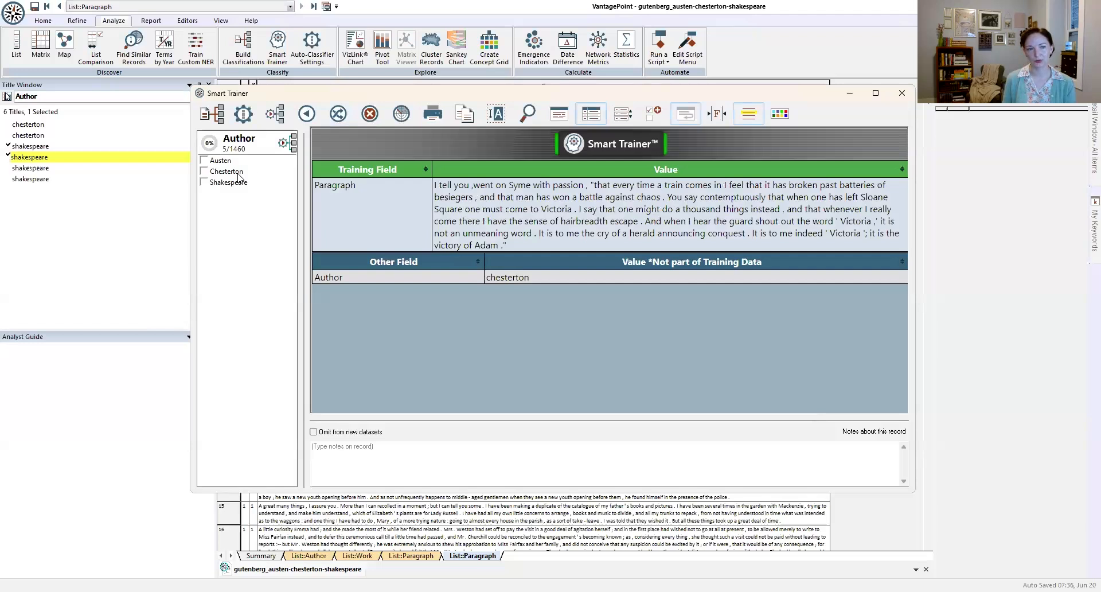
# Step: Classify the paragraph about trains and Victoria as Chesterton and the following random record as Shakespeare, advancing after each
pyautogui.click(239, 174)
pyautogui.click(339, 118)
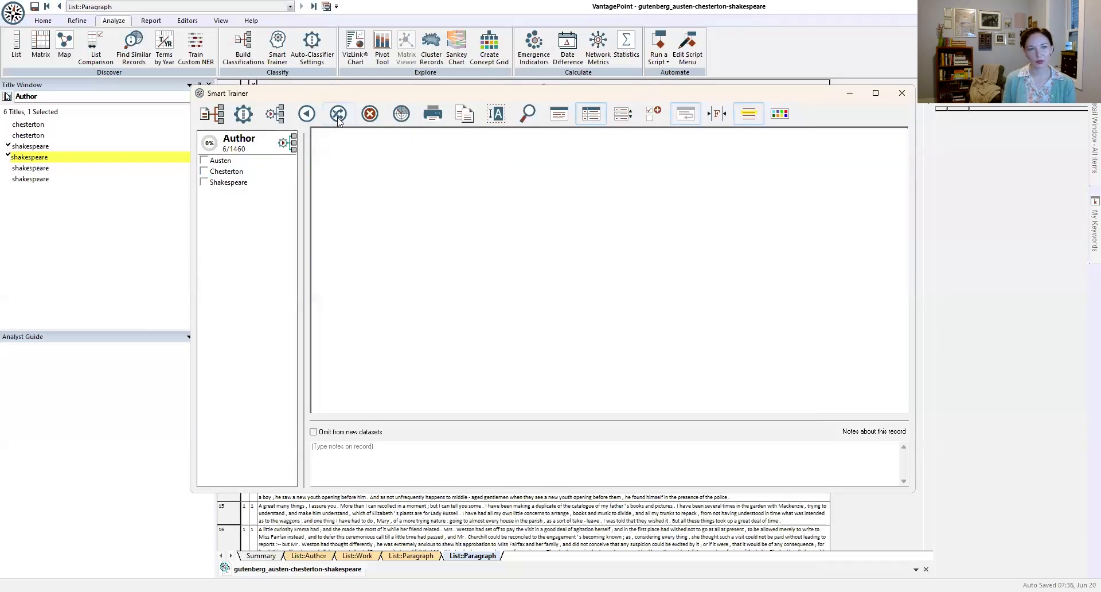
pyautogui.click(235, 183)
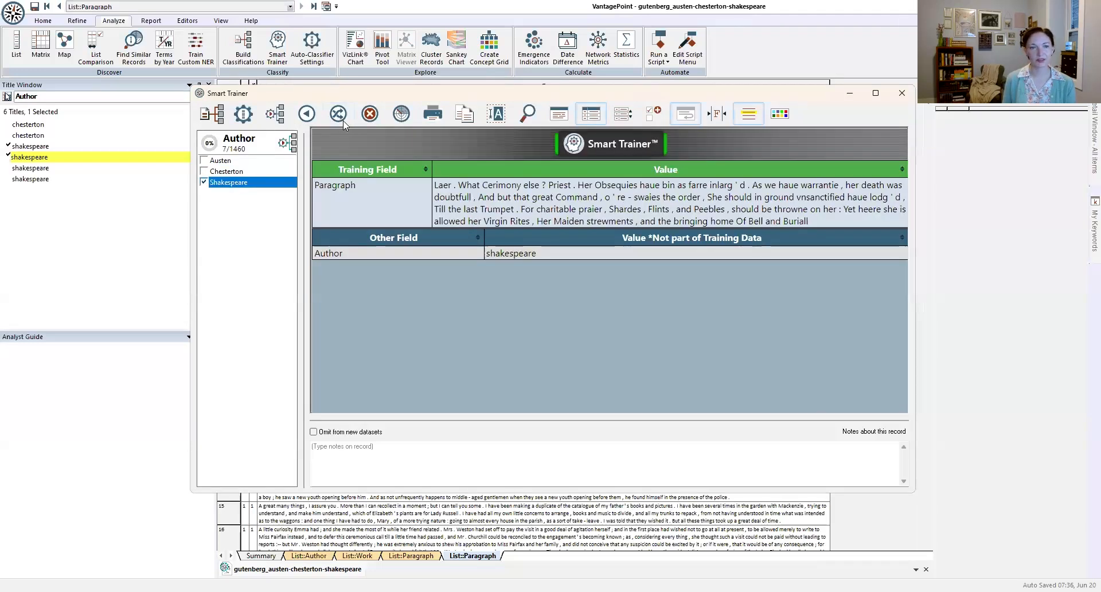
pyautogui.click(336, 119)
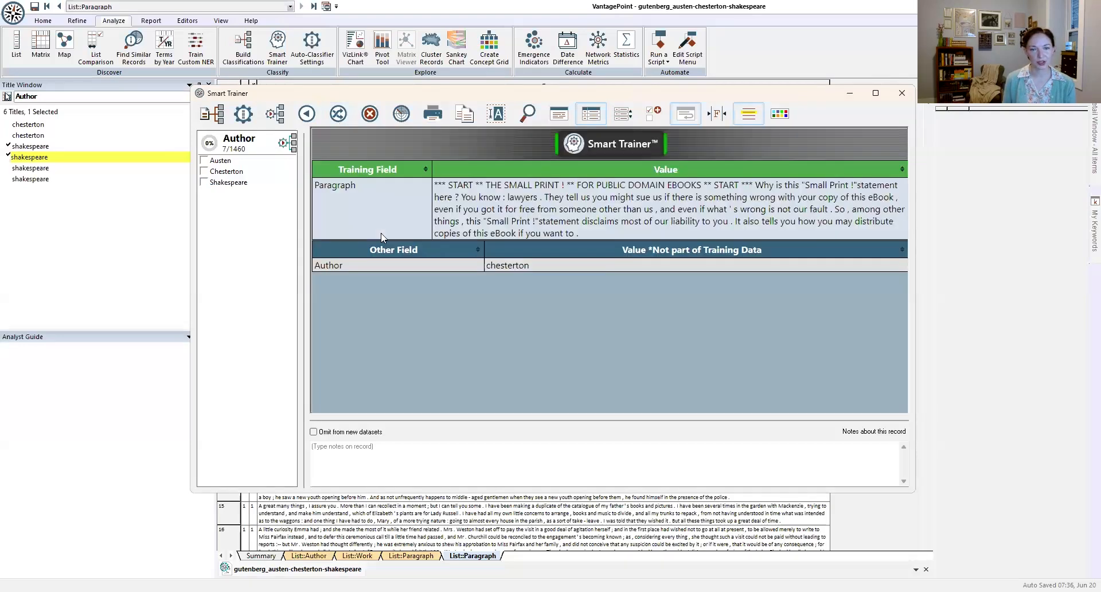
# Step: Classify the Small Print, cabman and milk paragraphs as Chesterton, drawing a new random record after each
pyautogui.click(226, 173)
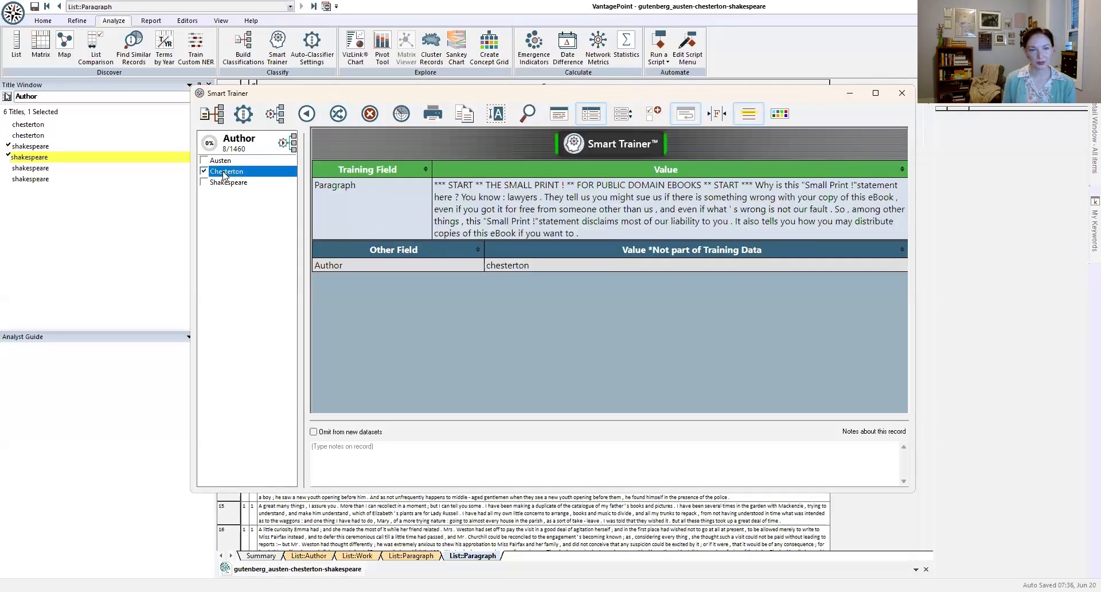
pyautogui.click(338, 118)
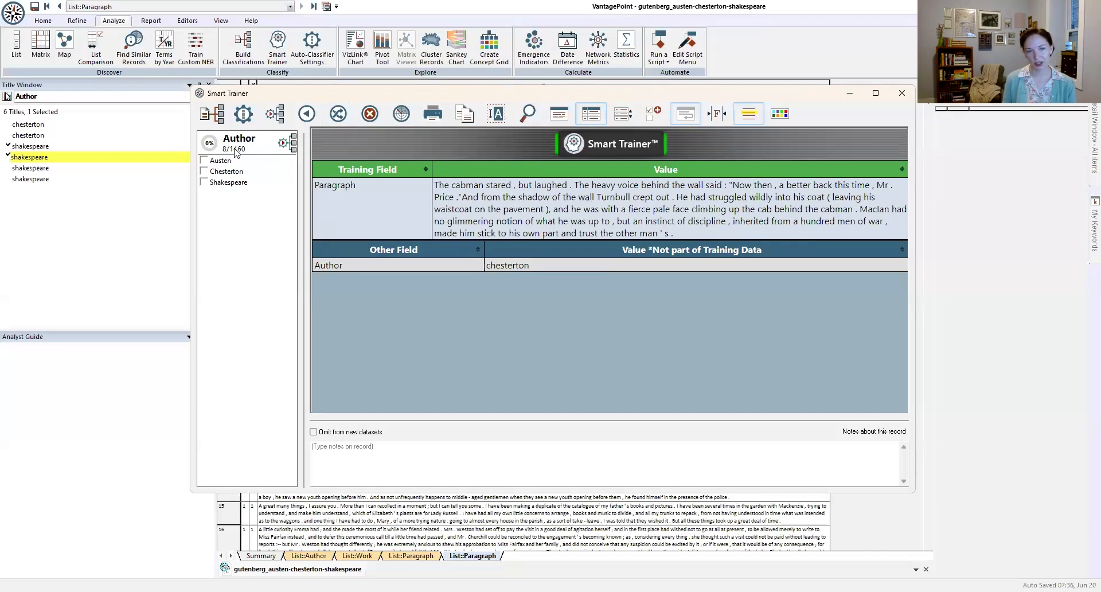
pyautogui.click(229, 172)
pyautogui.click(339, 115)
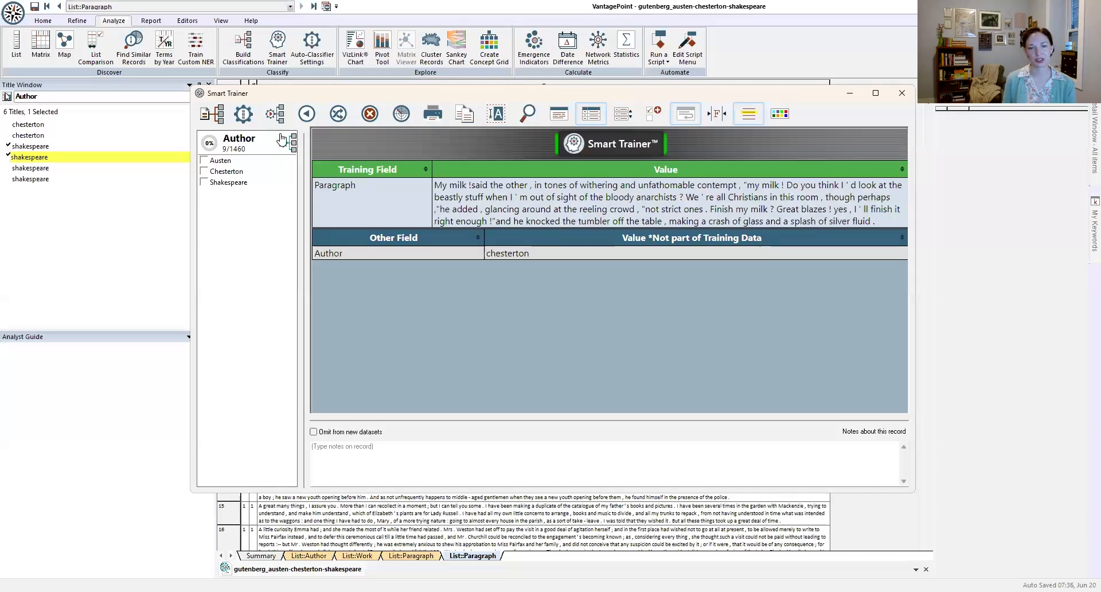
pyautogui.click(230, 171)
pyautogui.click(339, 115)
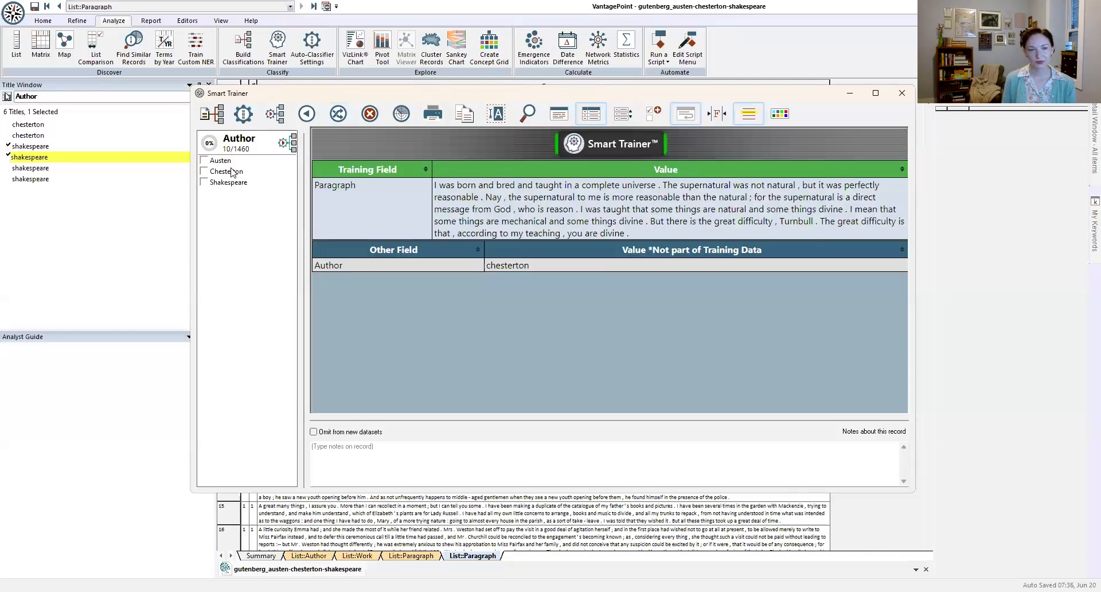
# Step: Classify the next three random records, starting with the "born and bred" paragraph, as Chesterton and draw another
pyautogui.click(230, 171)
pyautogui.click(338, 114)
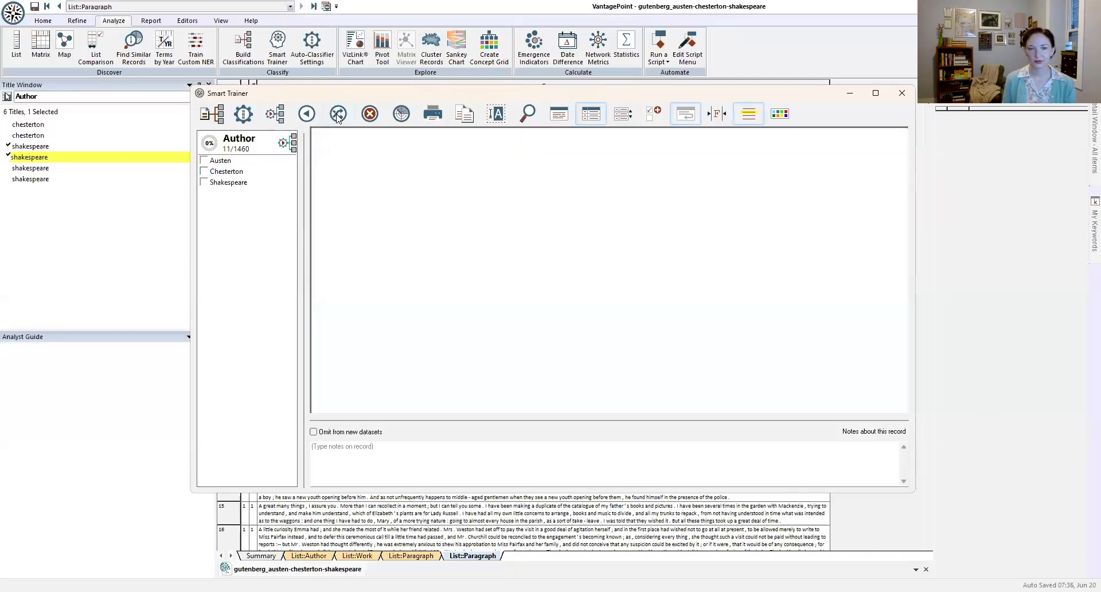
pyautogui.click(235, 173)
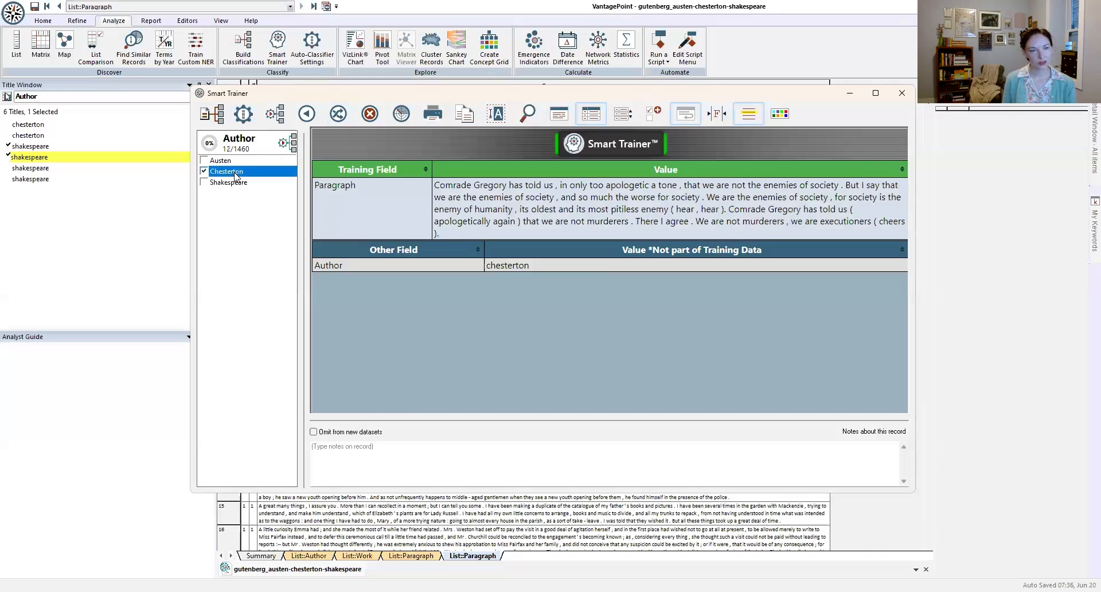
pyautogui.click(339, 115)
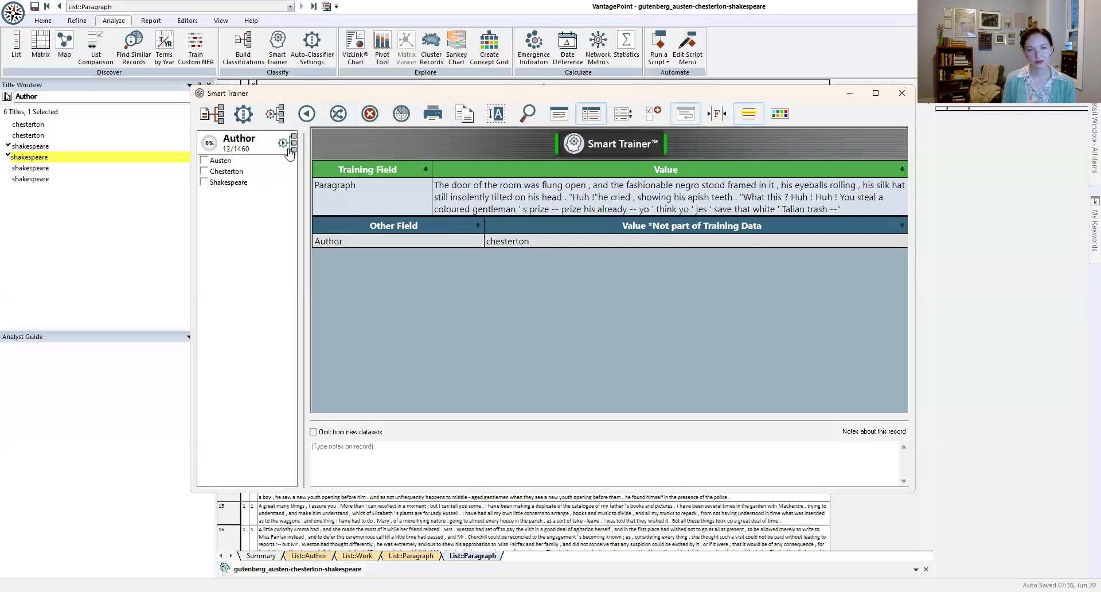
pyautogui.click(229, 172)
pyautogui.click(339, 115)
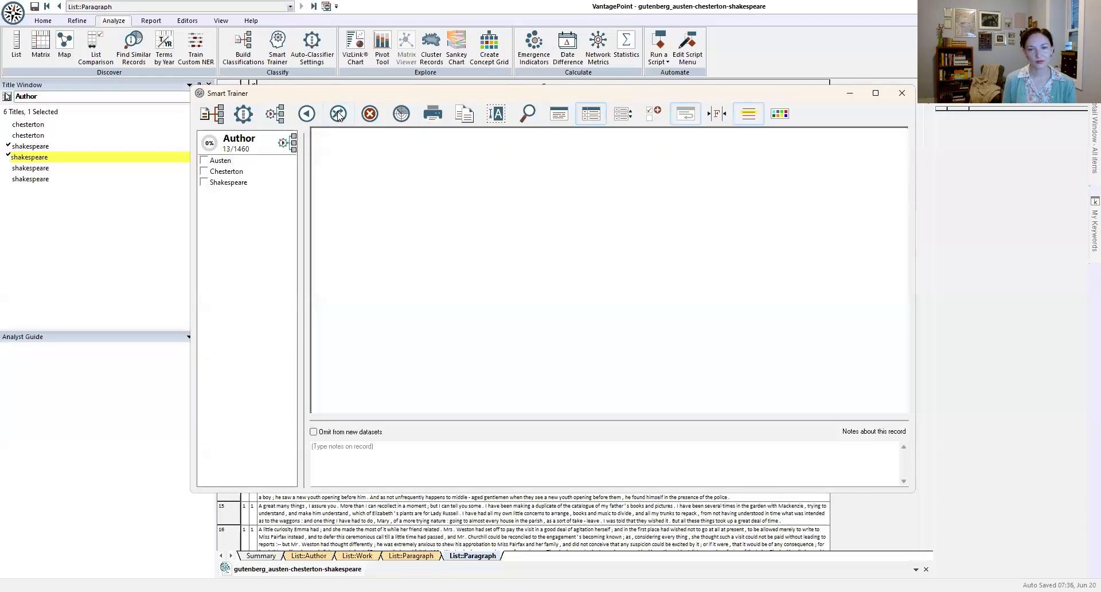
# Step: Classify the next four random records as Austen, Shakespeare, Austen and Shakespeare in that order
pyautogui.click(222, 162)
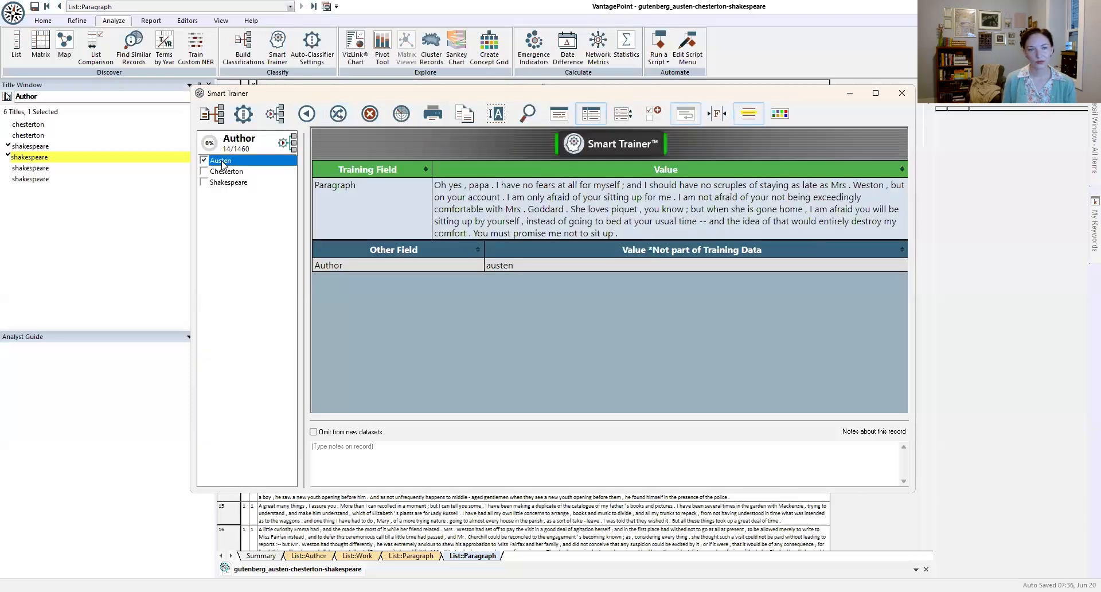
pyautogui.click(336, 116)
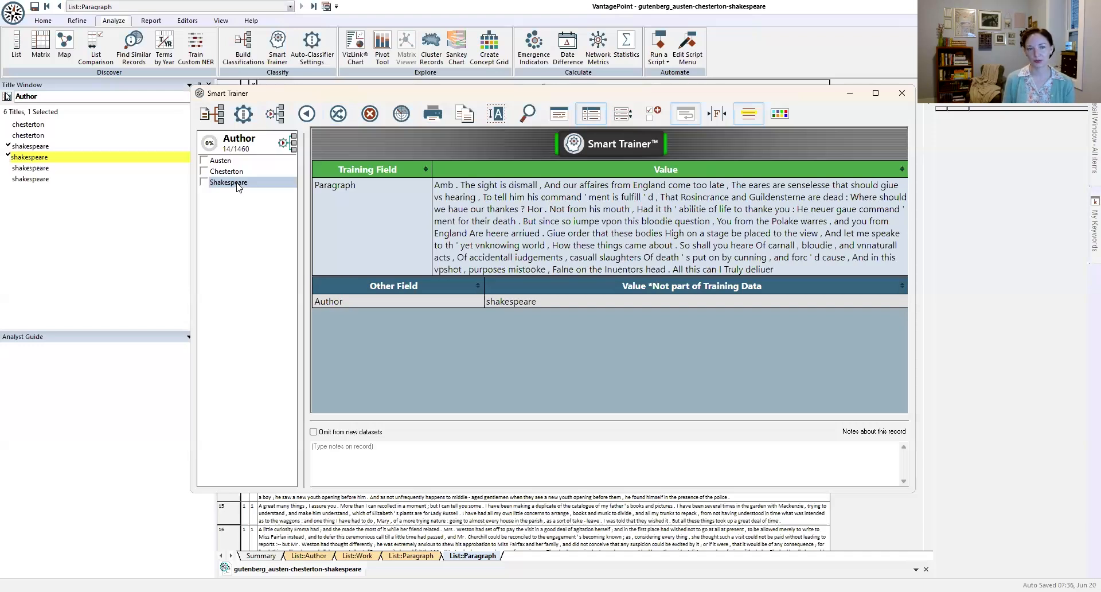
pyautogui.click(237, 188)
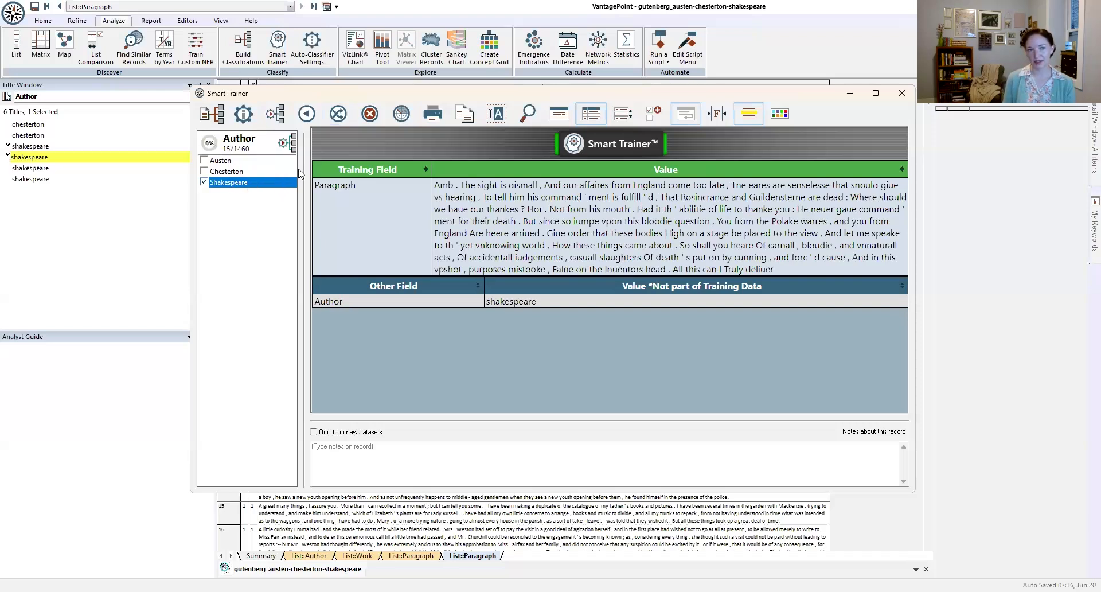
pyautogui.click(339, 118)
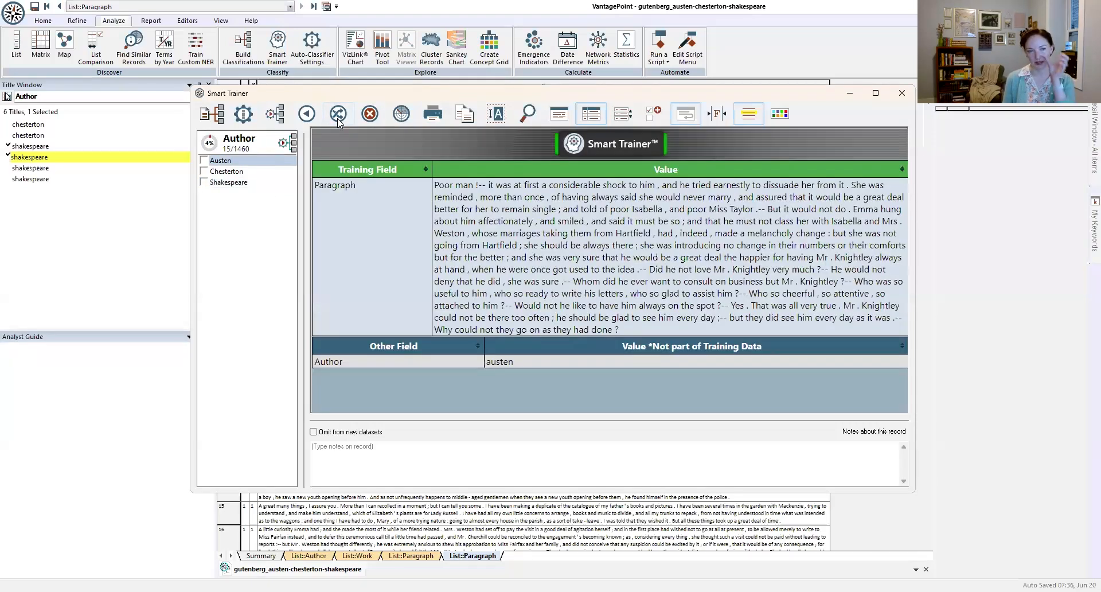
pyautogui.click(259, 160)
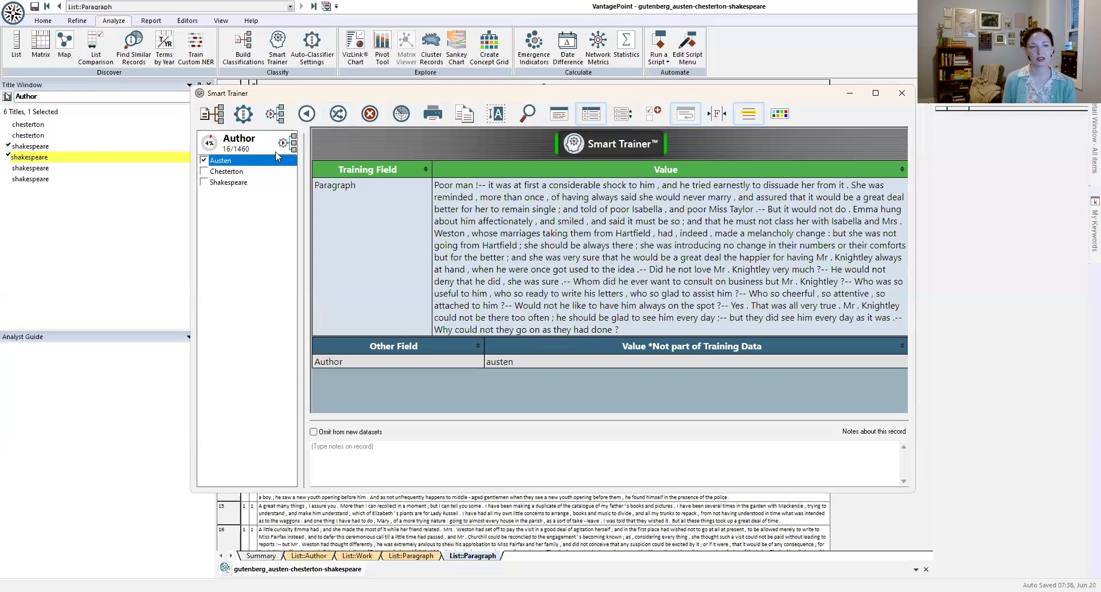
pyautogui.click(337, 114)
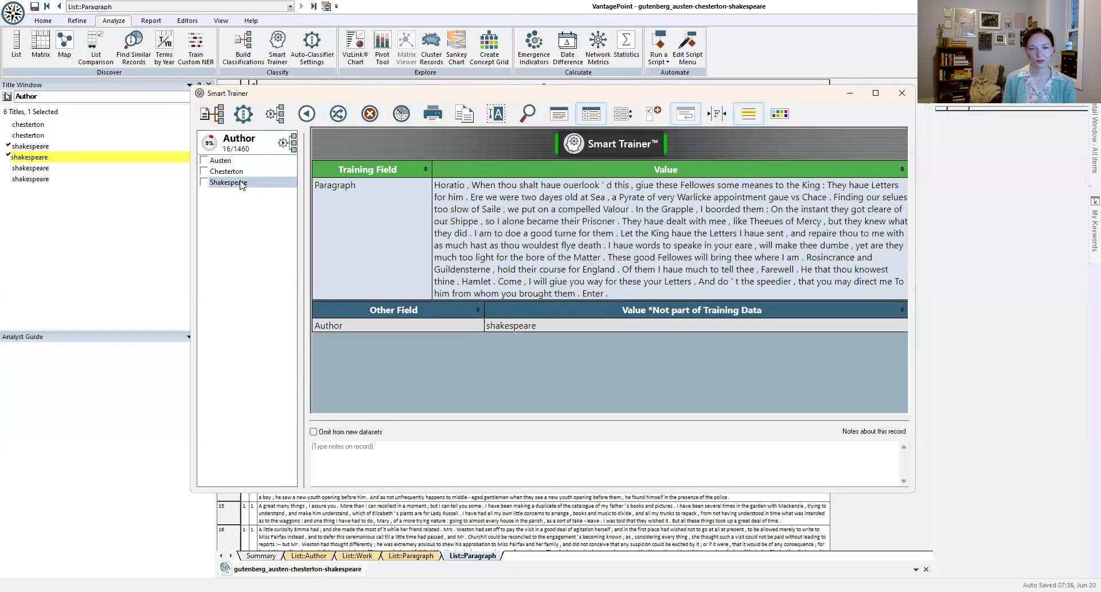
pyautogui.click(241, 183)
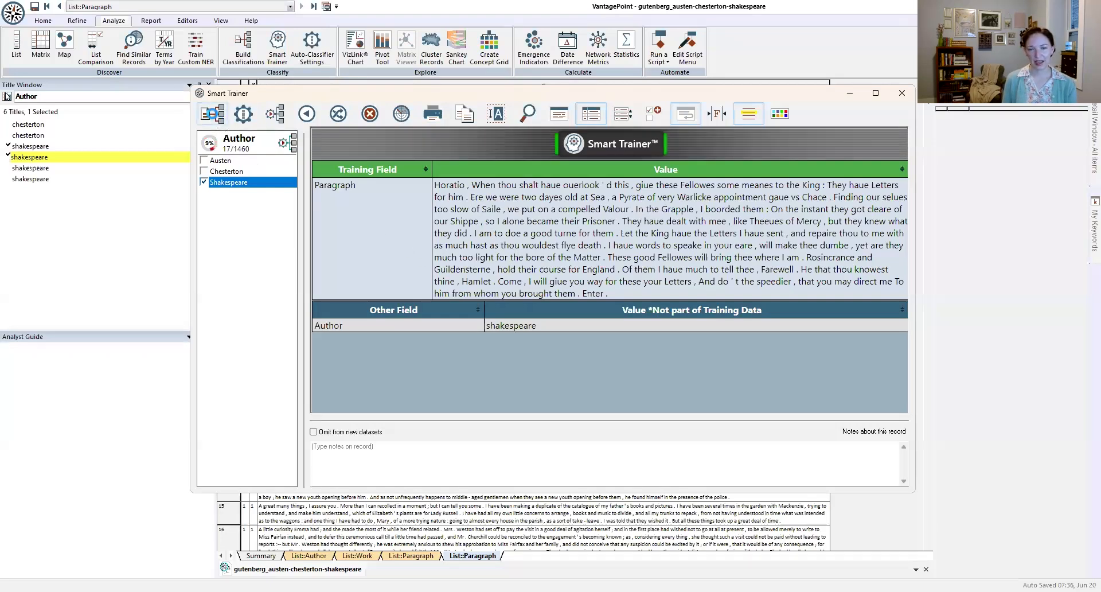
# Step: Reopen the record classification manager and create a Sense sub category under Austen in the Author classification
pyautogui.click(213, 114)
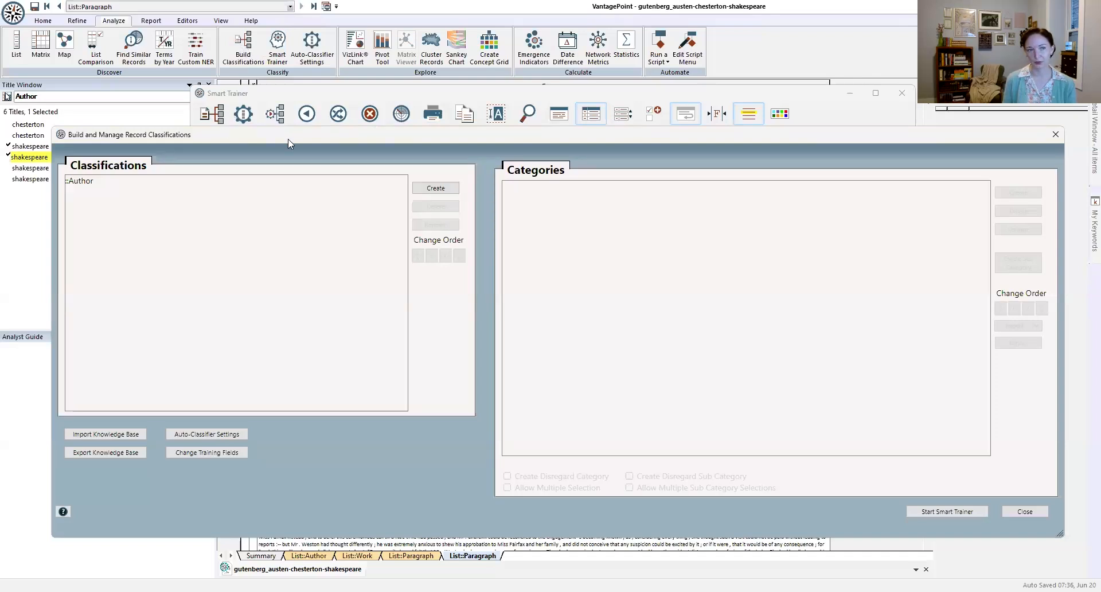
pyautogui.click(86, 183)
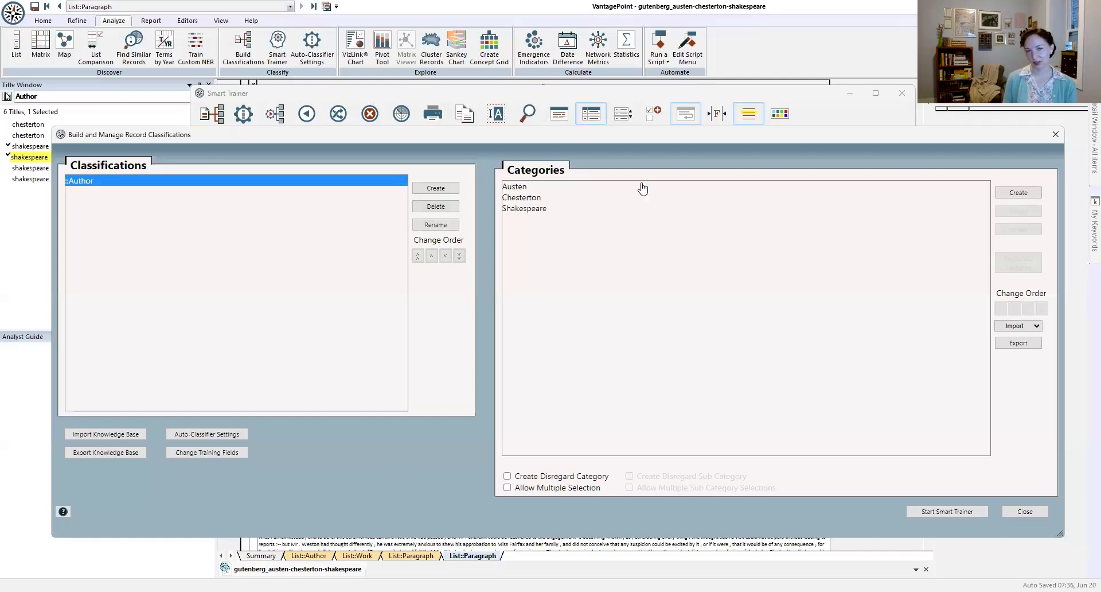
pyautogui.click(517, 188)
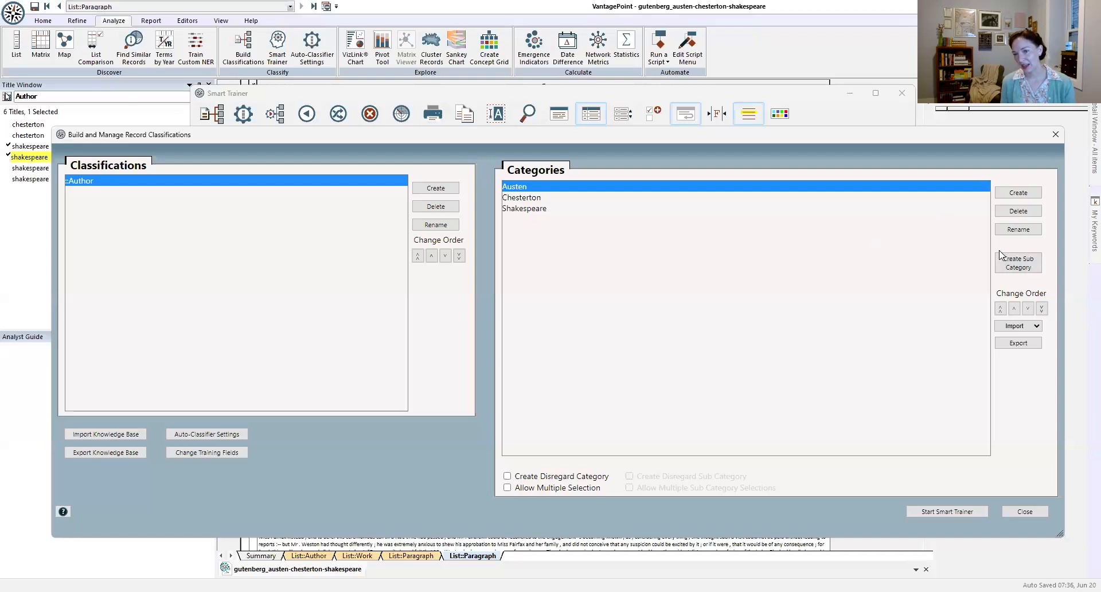
pyautogui.click(1028, 269)
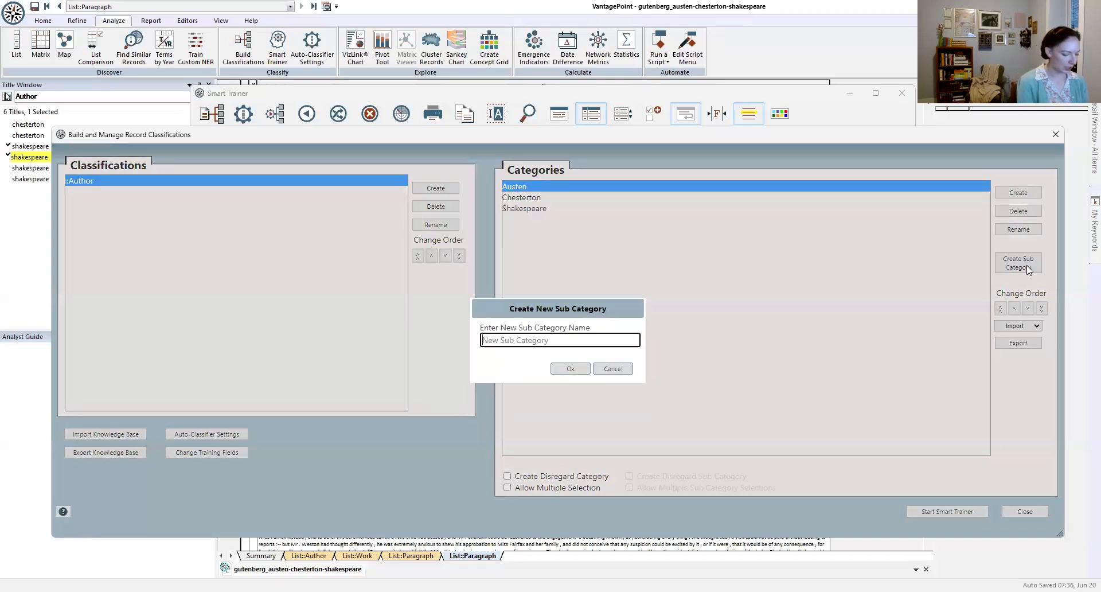
pyautogui.write('Se')
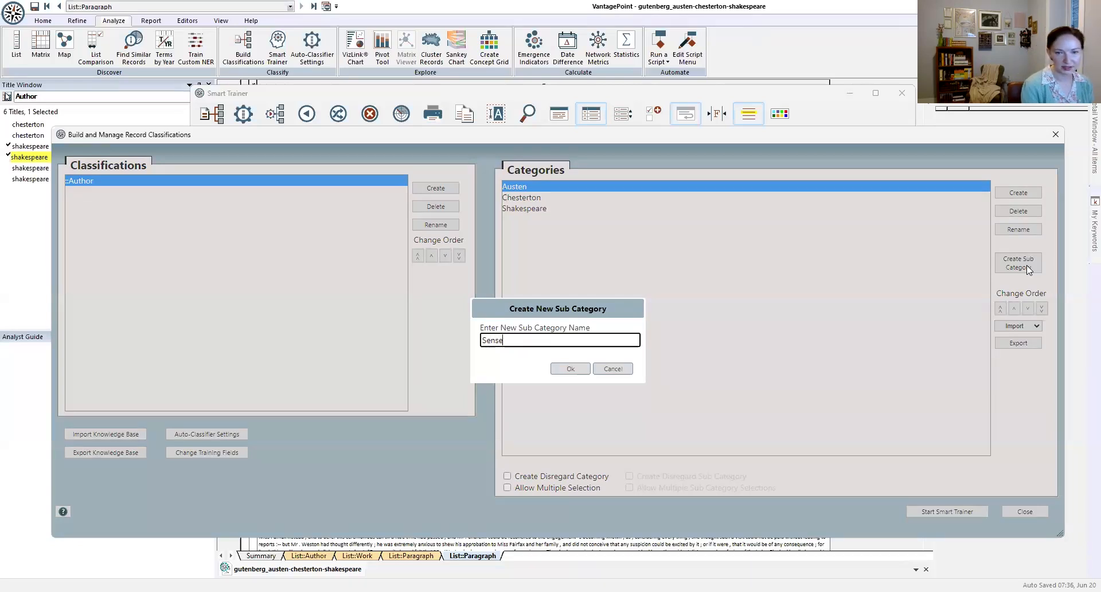
pyautogui.write('nse')
pyautogui.click(571, 368)
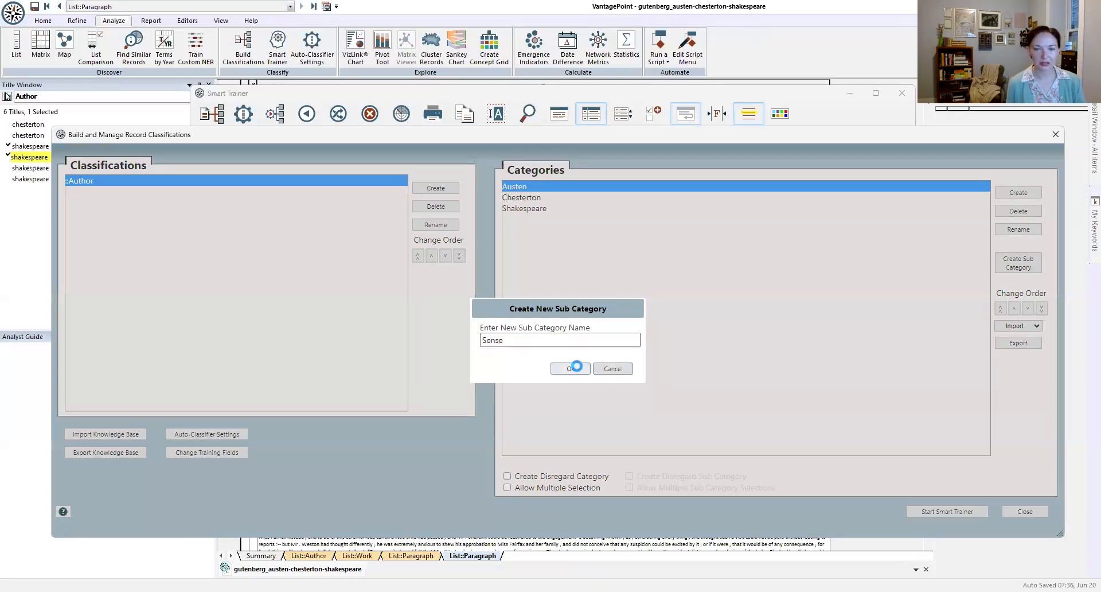
# Step: Create two more sub categories named Emma and Persuasion under Austen
pyautogui.click(1018, 264)
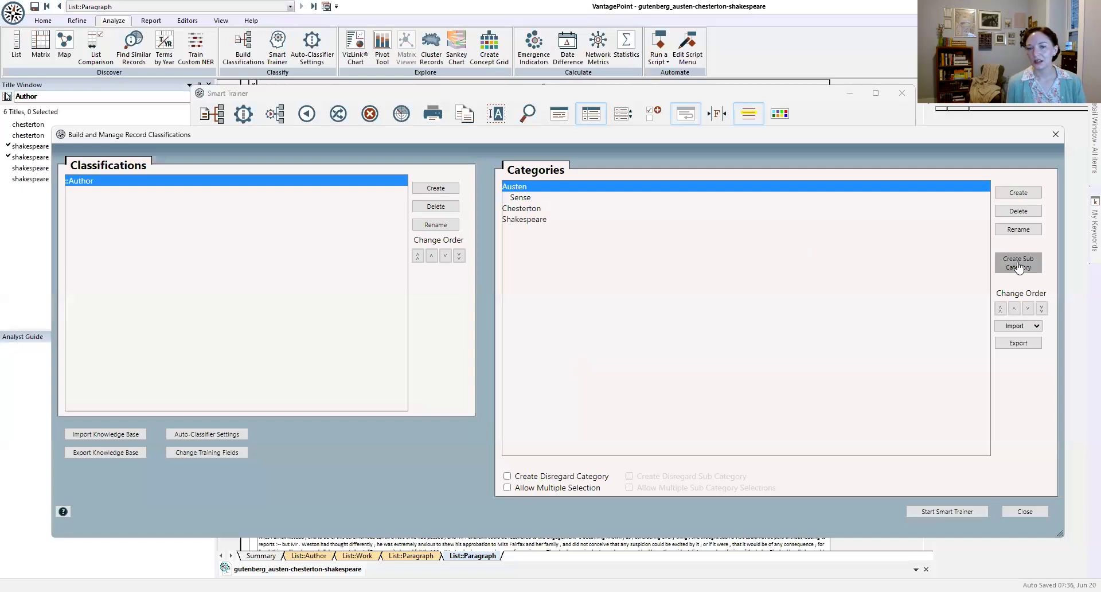
pyautogui.write('Emma')
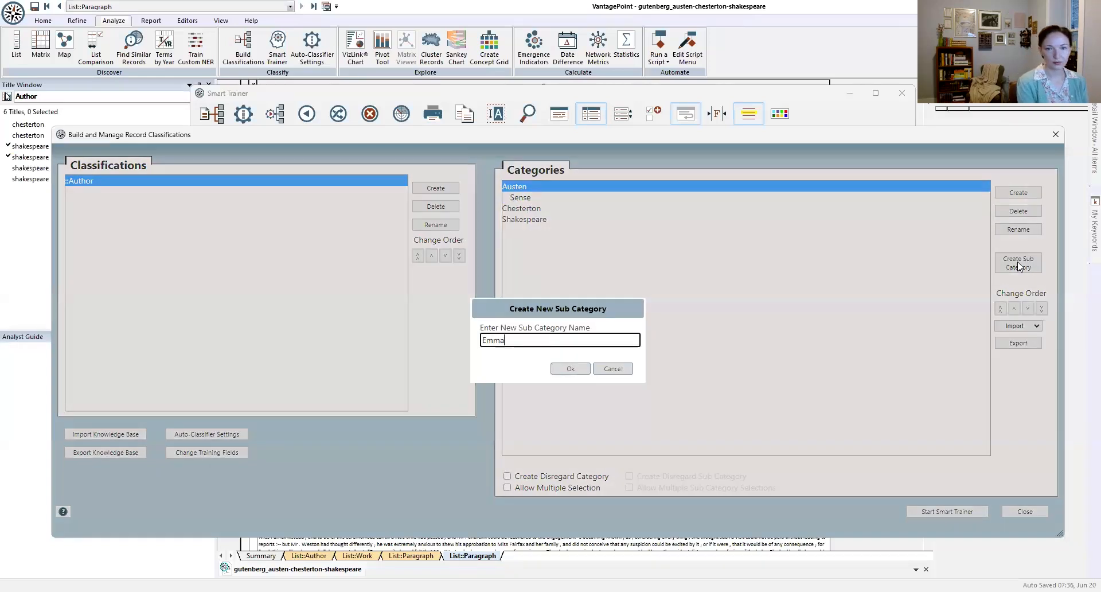
pyautogui.press('Return')
pyautogui.click(1019, 264)
pyautogui.write('Persuasion')
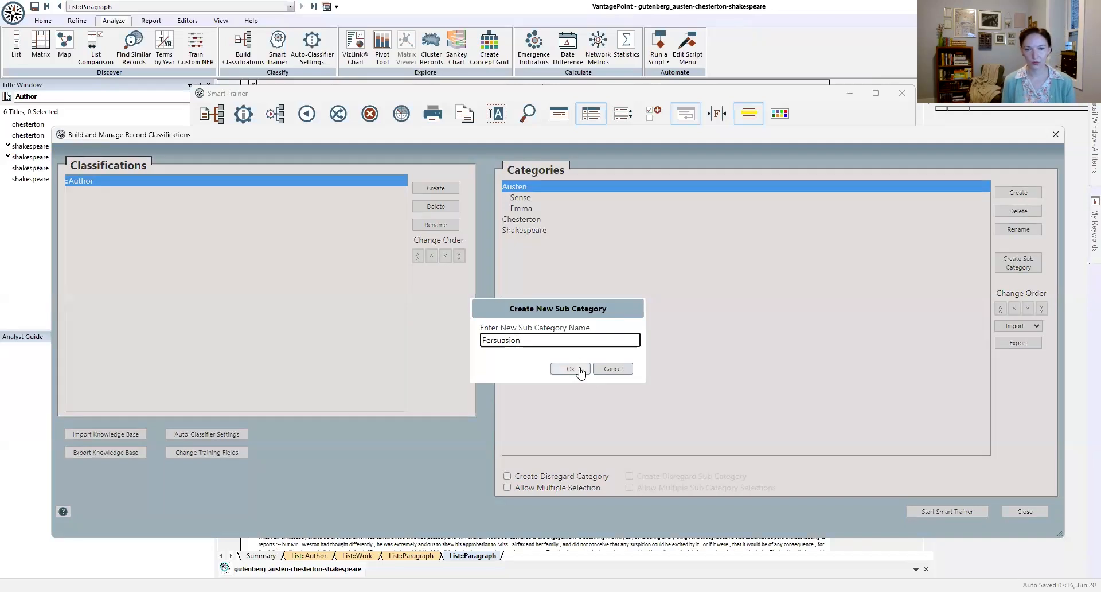
pyautogui.click(571, 369)
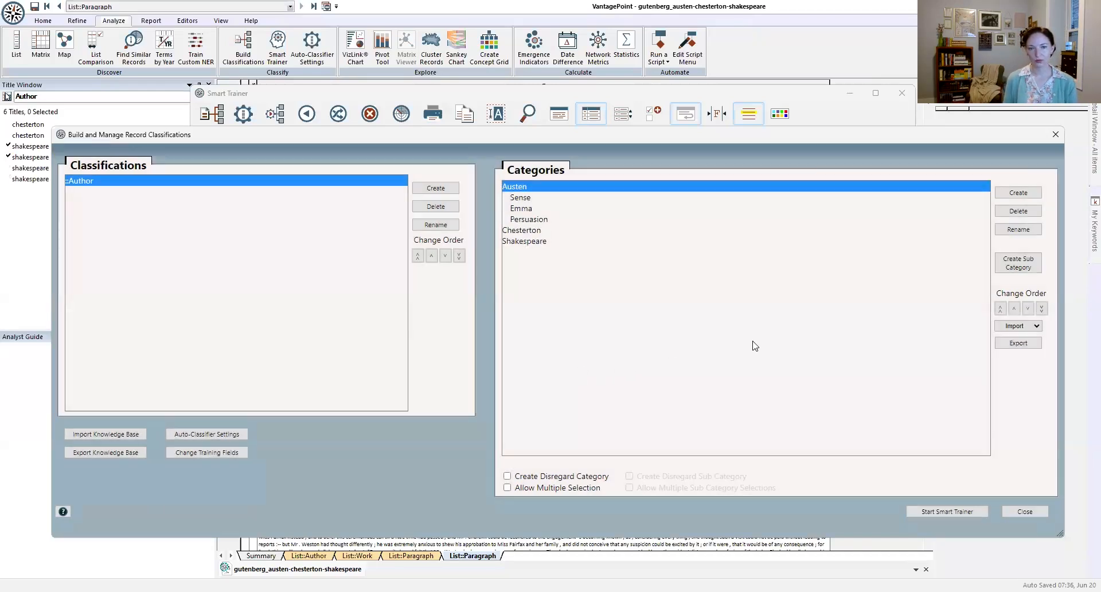
# Step: Start Smart Trainer and add the Work field to the fields displayed for each record
pyautogui.click(938, 512)
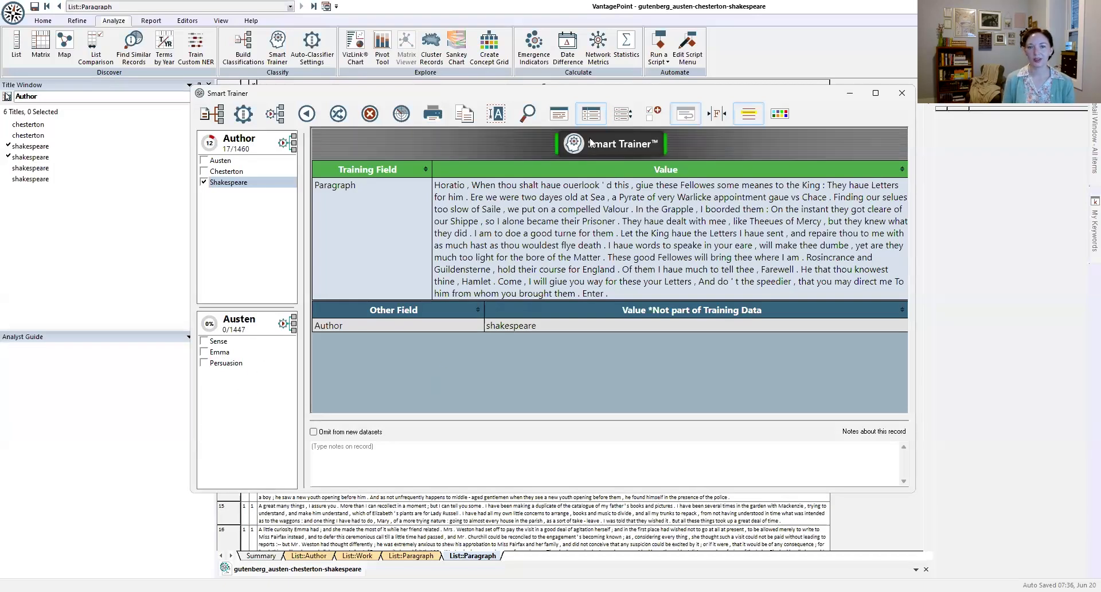
pyautogui.click(624, 113)
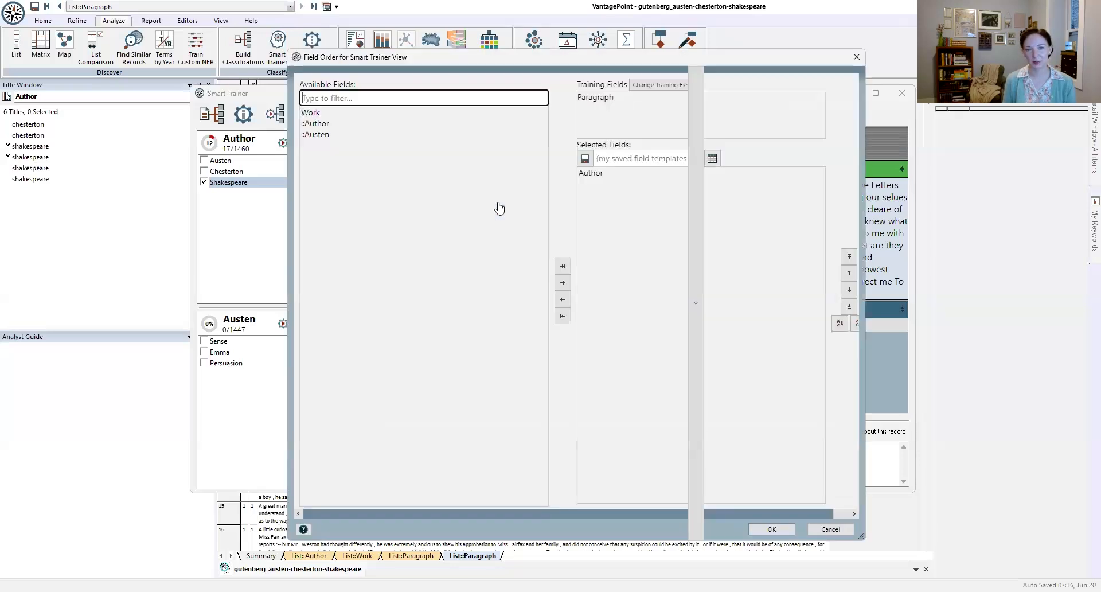
pyautogui.doubleClick(313, 113)
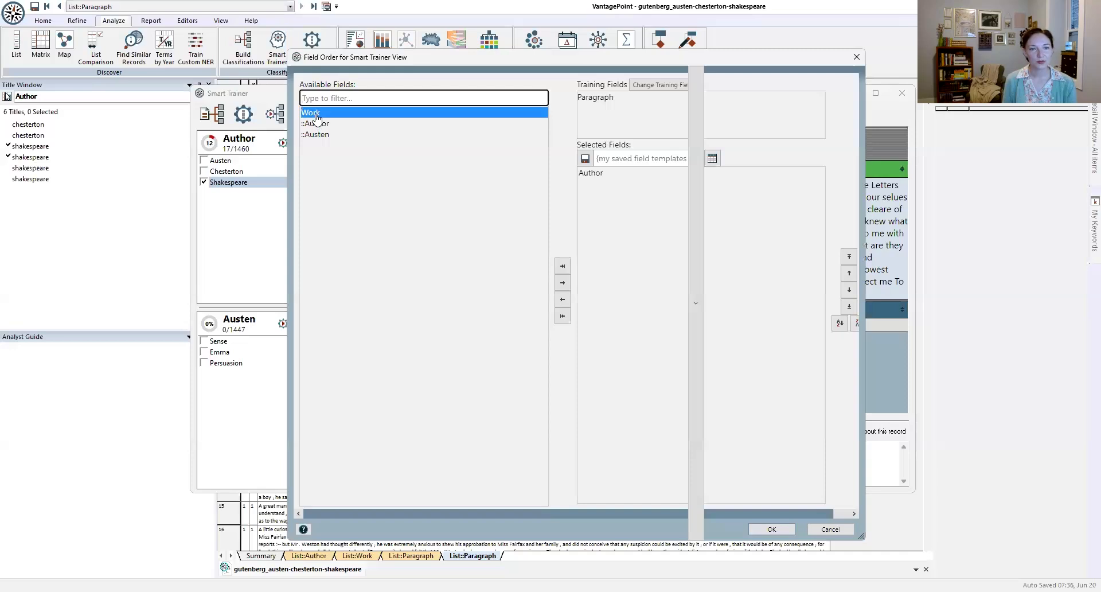
pyautogui.click(772, 529)
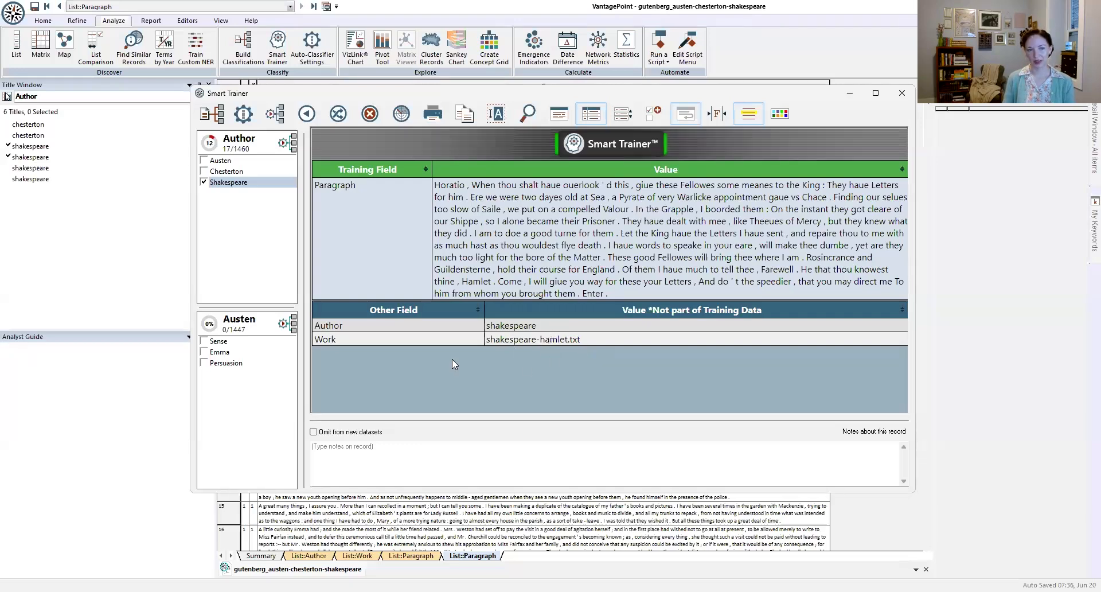
# Step: Classify the next two random records as Austen, assigning the first to the Sense sub category and the second to Emma
pyautogui.click(338, 114)
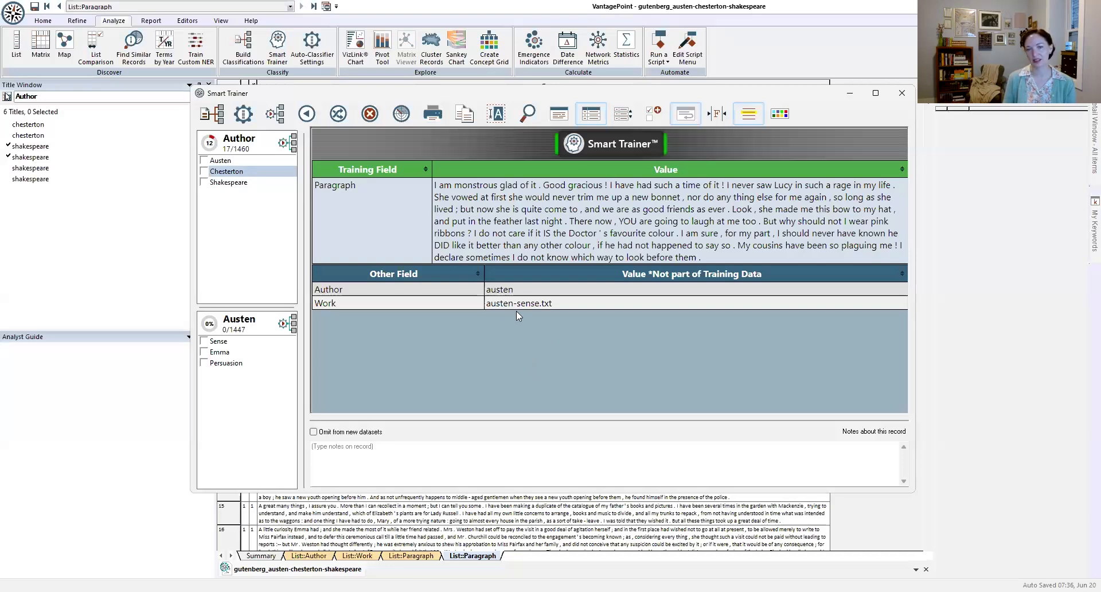
pyautogui.click(225, 162)
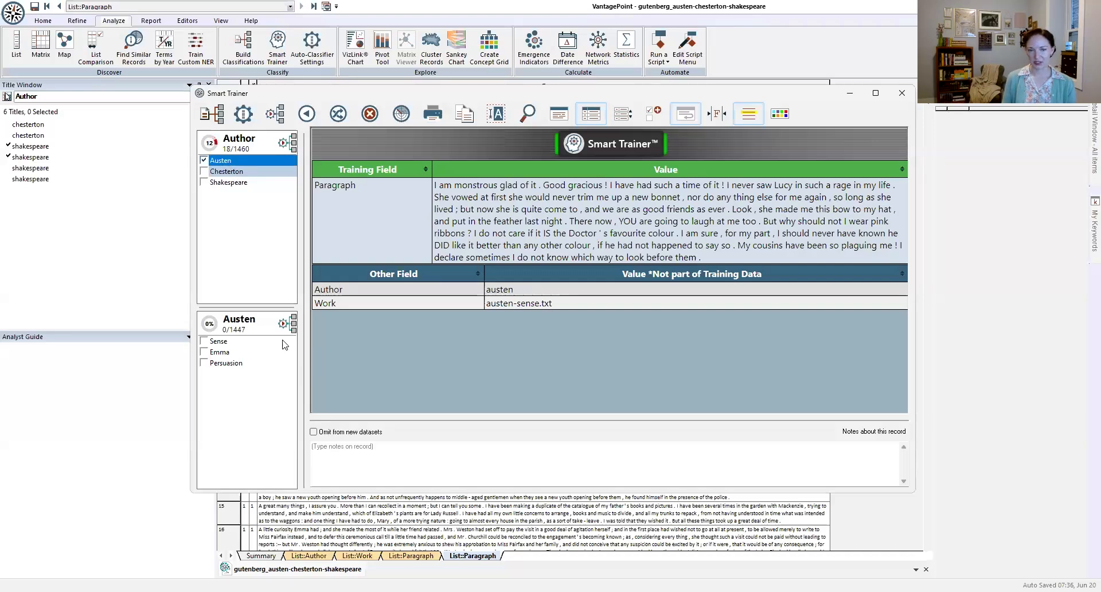
pyautogui.click(223, 344)
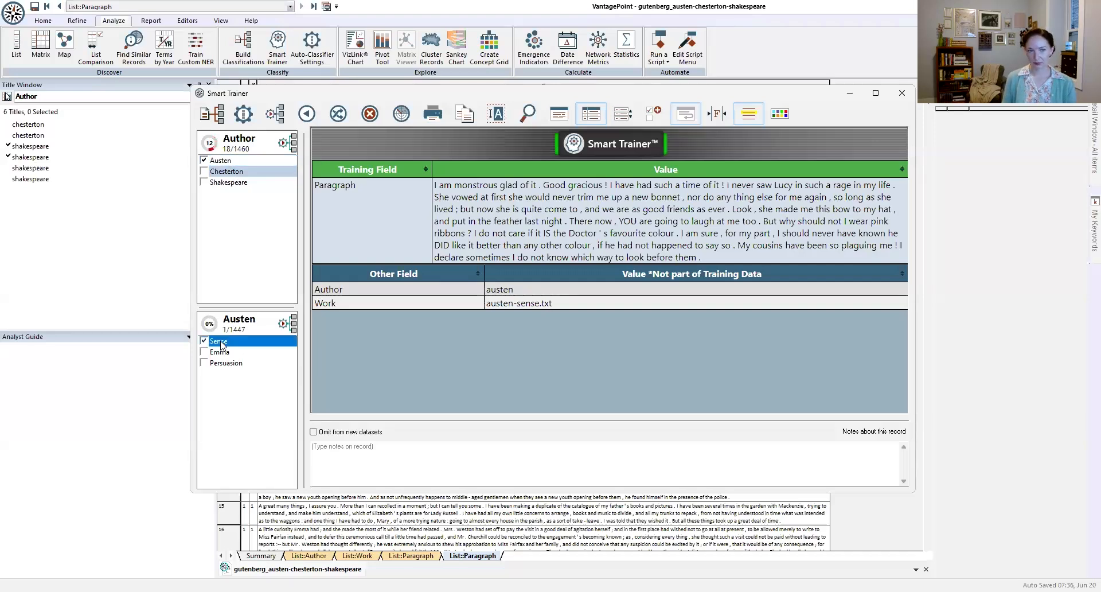
pyautogui.click(338, 115)
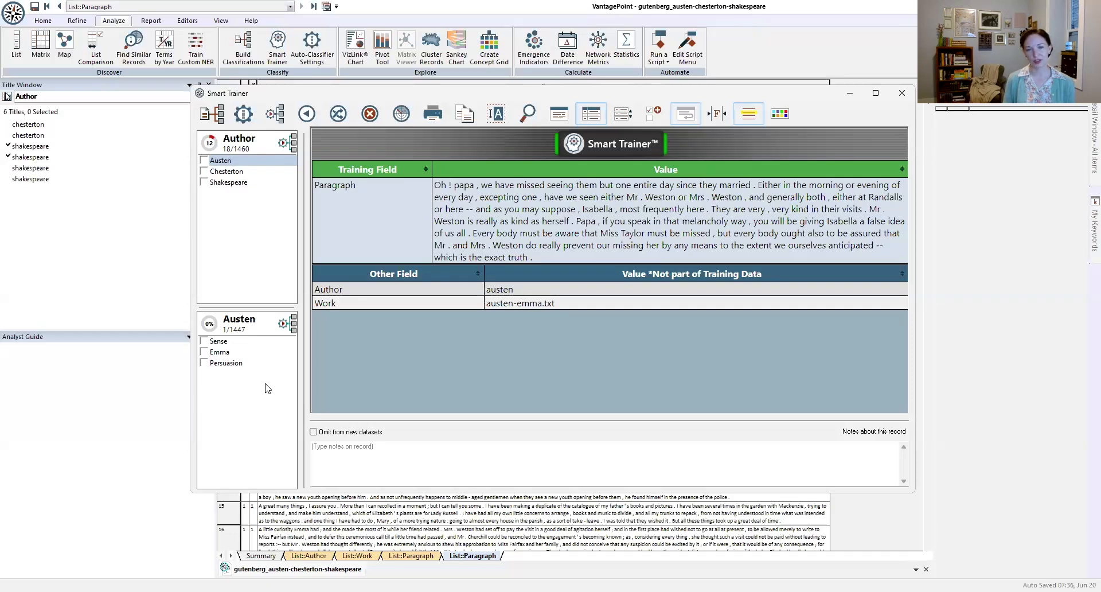
pyautogui.click(217, 356)
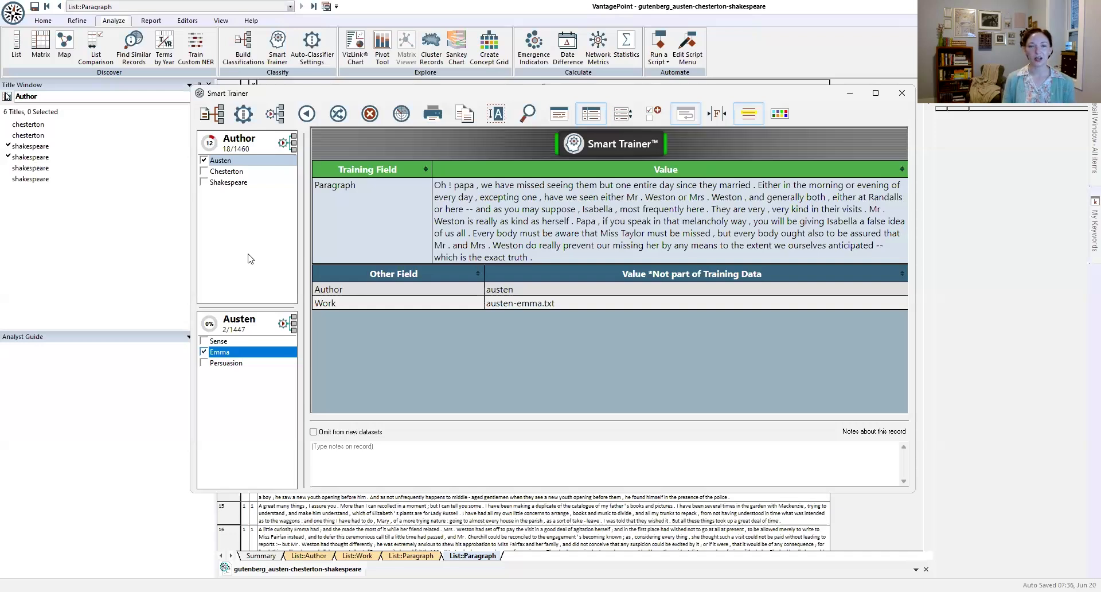
# Step: Try clearing Austen, reassigning Emma and switching the record to Chesterton, then restore its Emma sub category
pyautogui.click(233, 163)
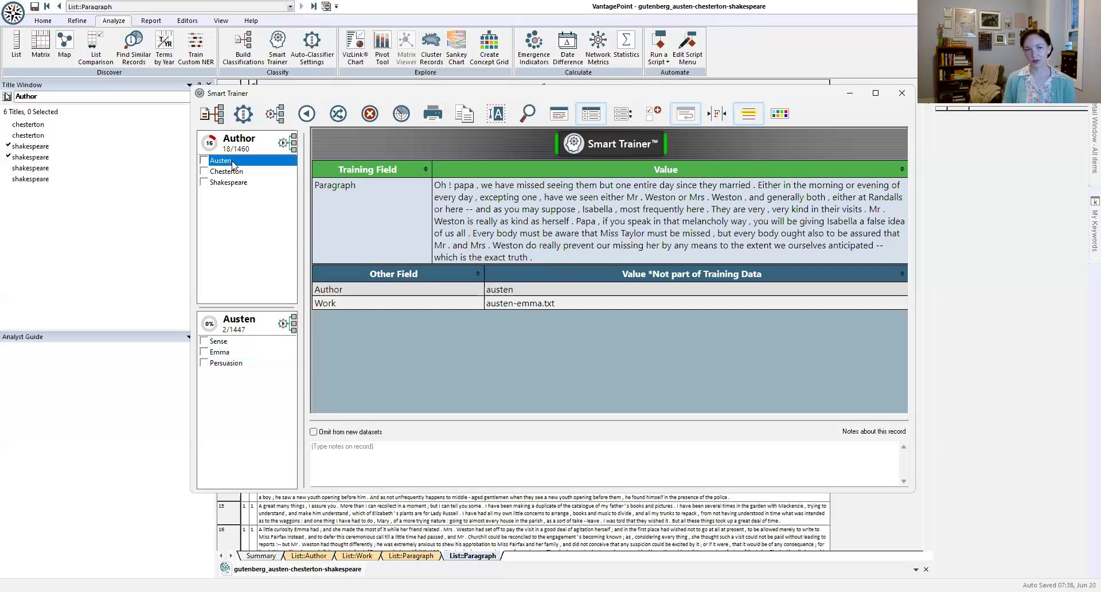
pyautogui.click(222, 354)
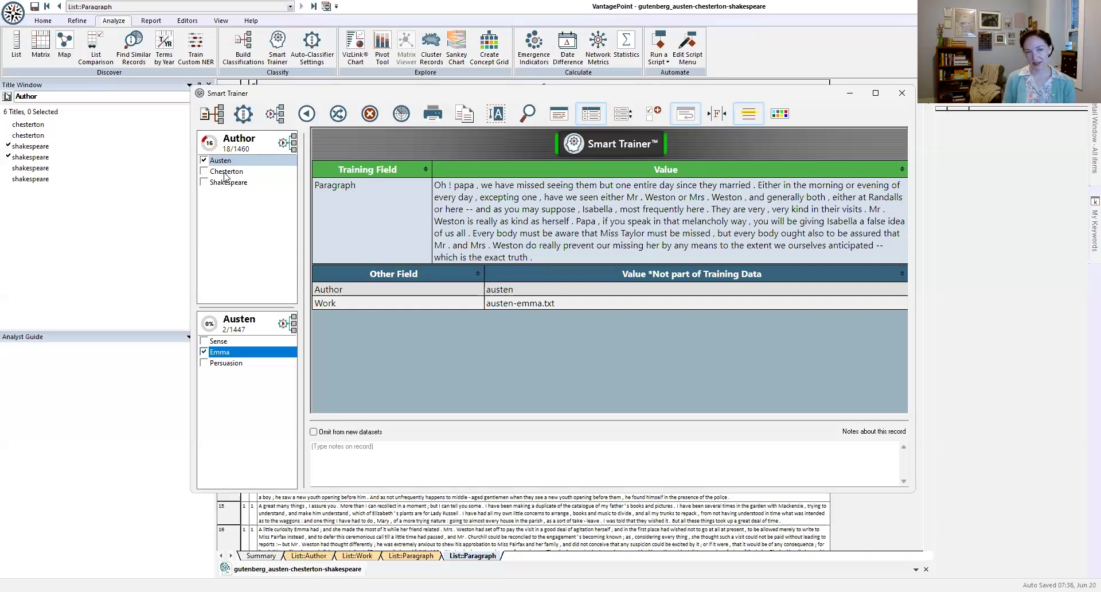
pyautogui.click(227, 172)
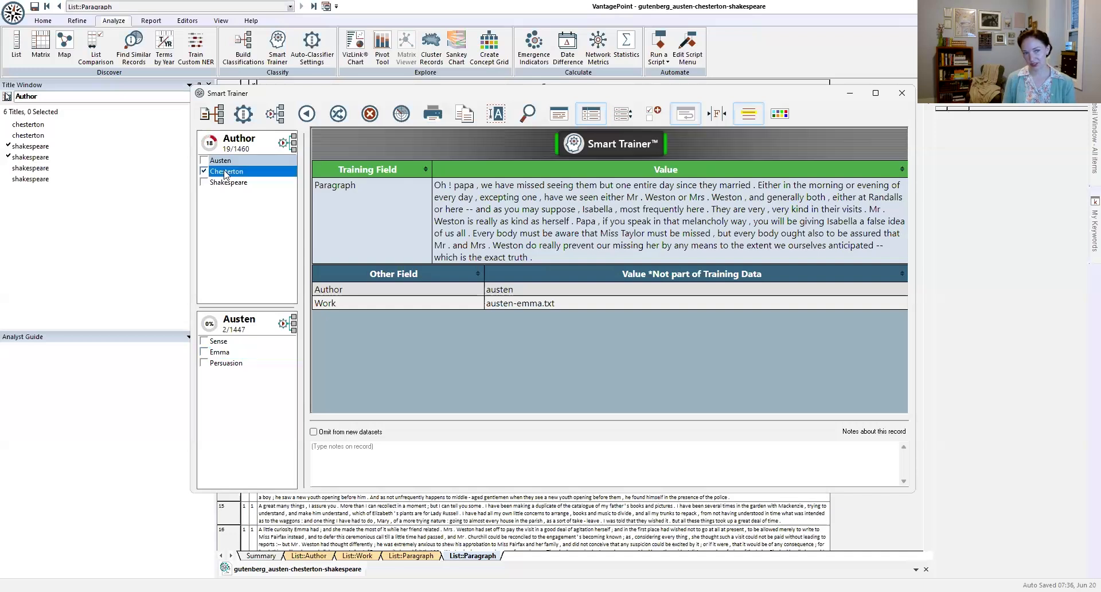
pyautogui.click(223, 352)
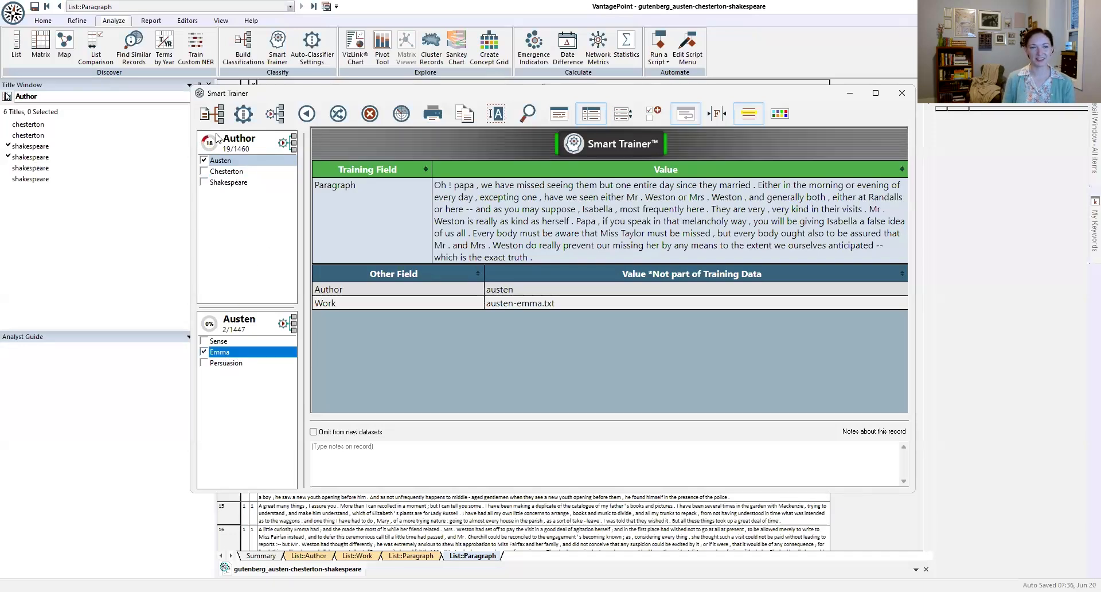
# Step: Classify the next four random records as Chesterton, Chesterton, Shakespeare and the Emma sub category of Austen in that order
pyautogui.click(344, 117)
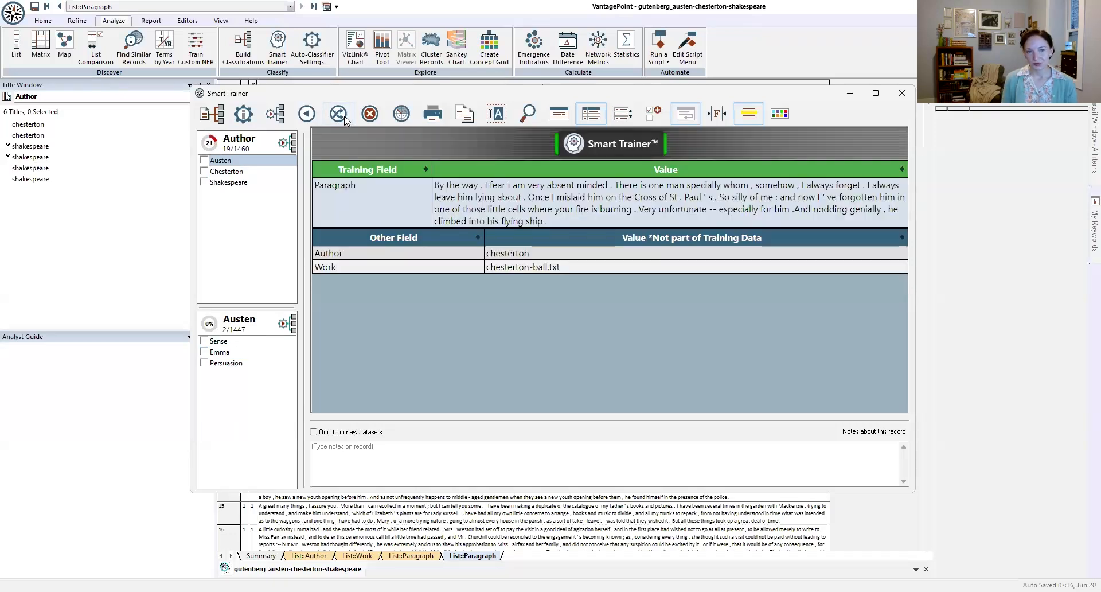
pyautogui.click(337, 115)
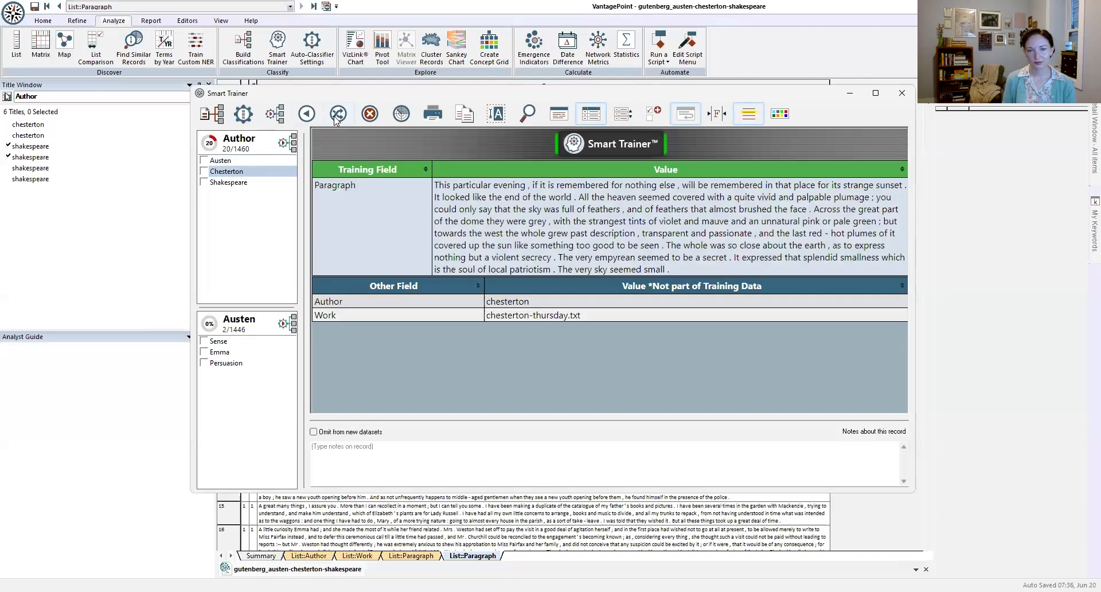
pyautogui.click(334, 118)
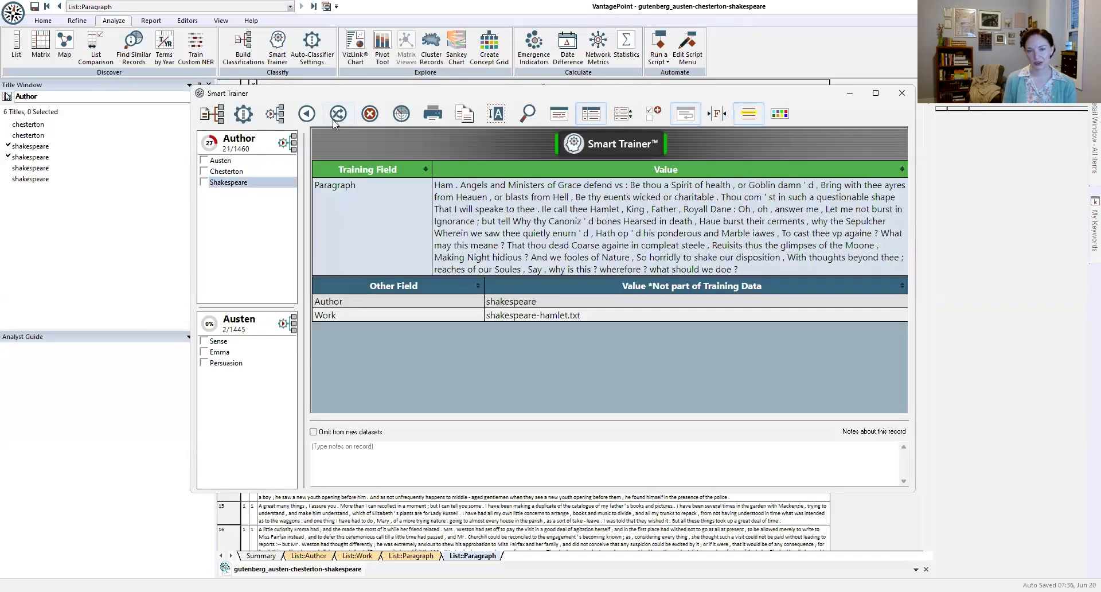
pyautogui.click(338, 114)
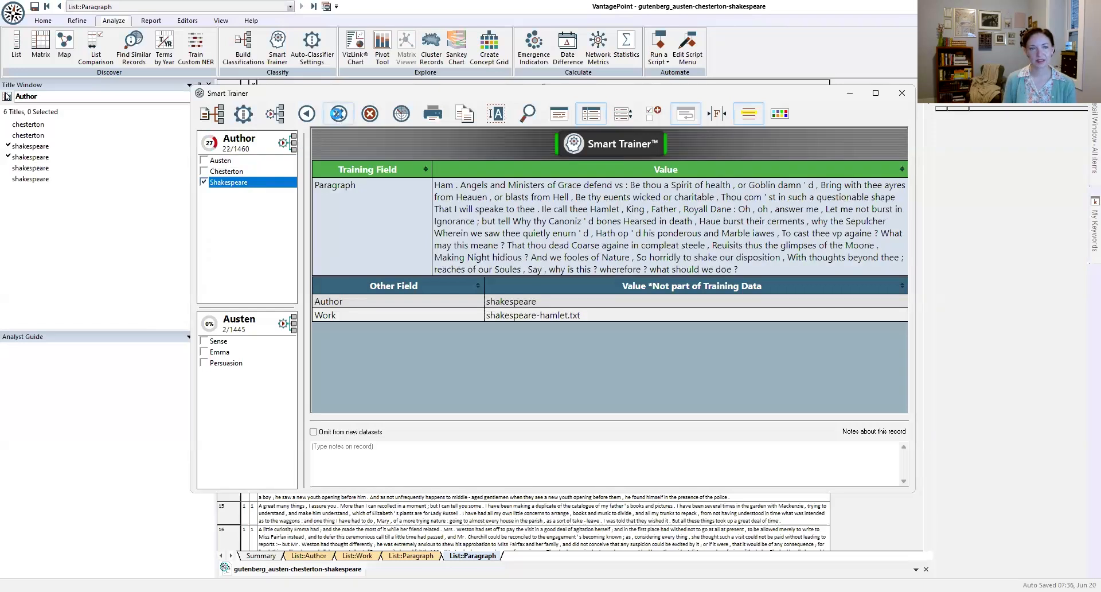
pyautogui.click(237, 160)
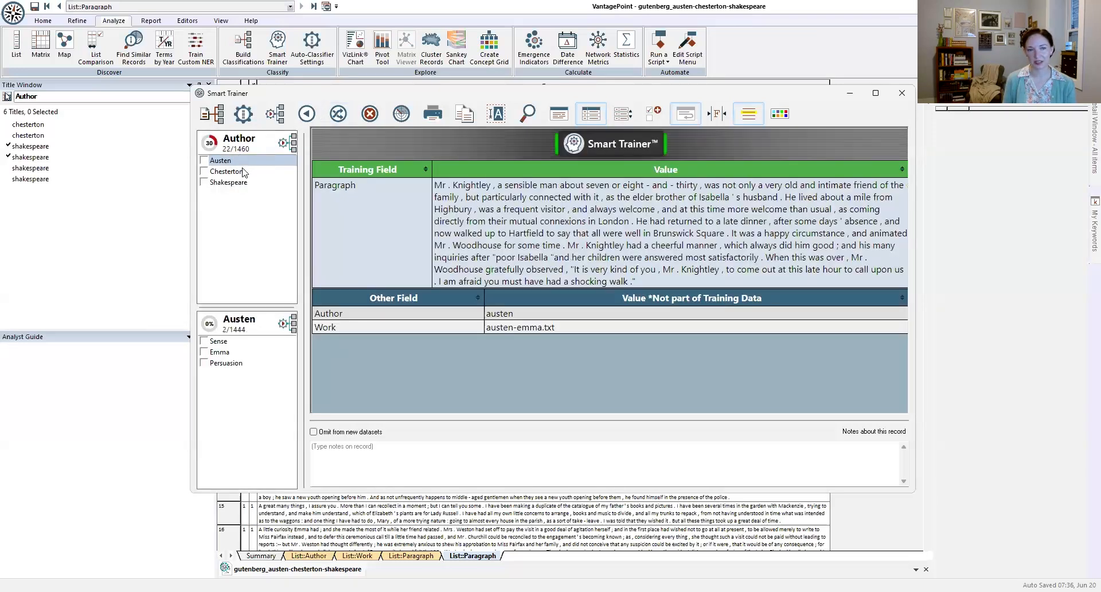
pyautogui.click(224, 354)
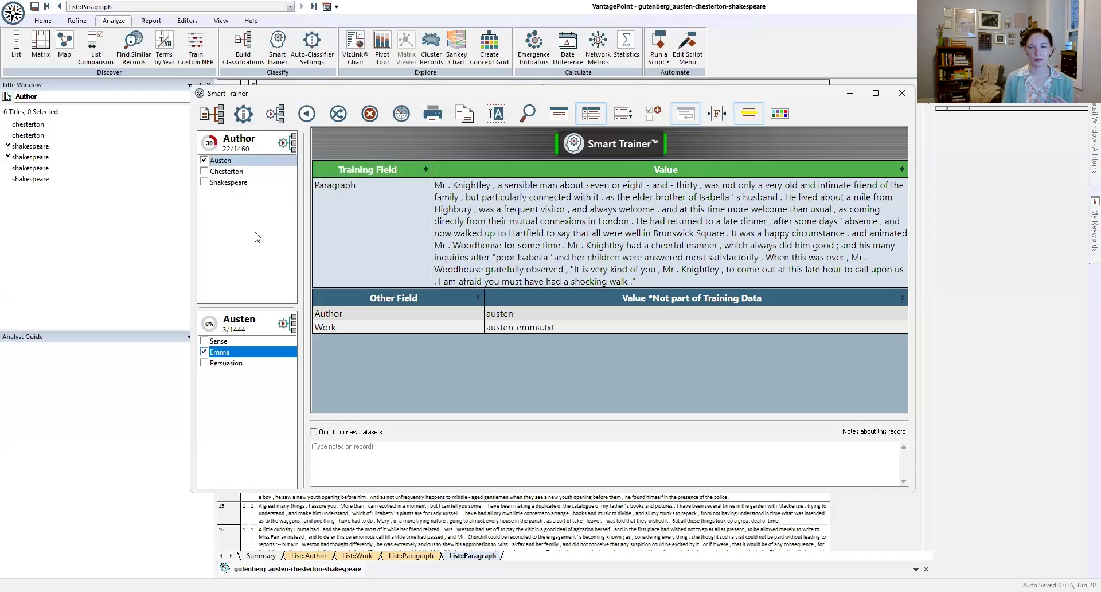
# Step: Classify the next three random records as Chesterton, Shakespeare and the Emma sub category of Austen in that order
pyautogui.click(344, 112)
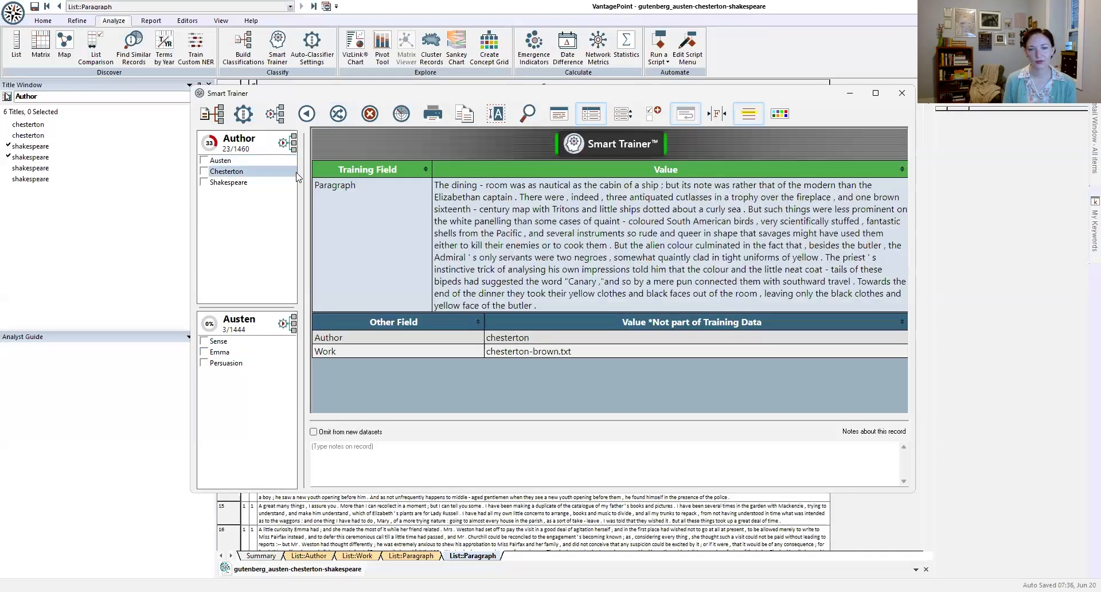
pyautogui.click(253, 171)
pyautogui.click(339, 113)
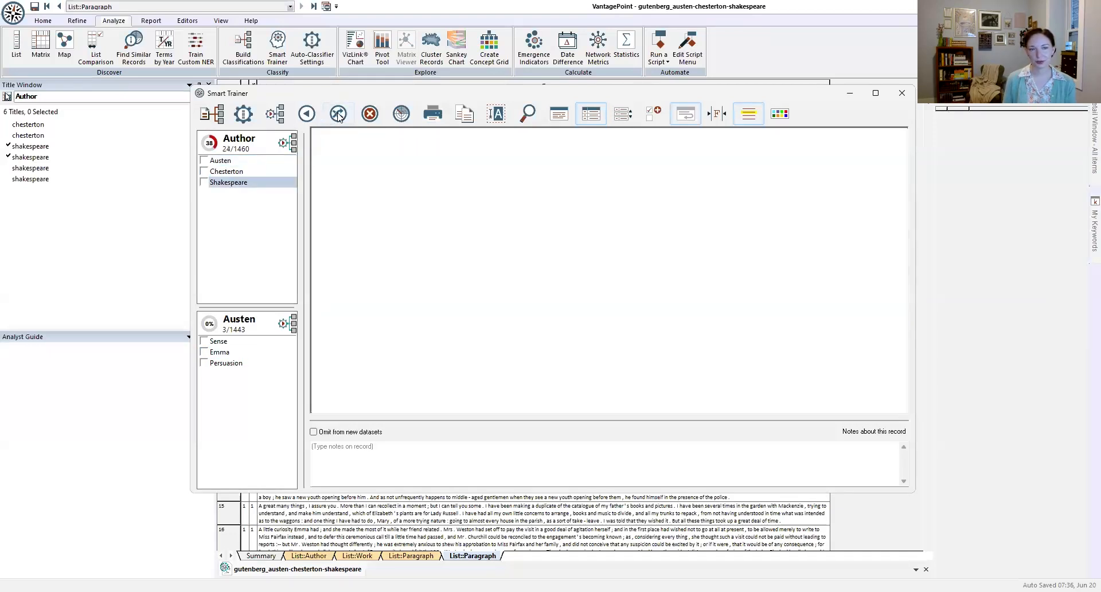
pyautogui.click(274, 183)
pyautogui.click(347, 114)
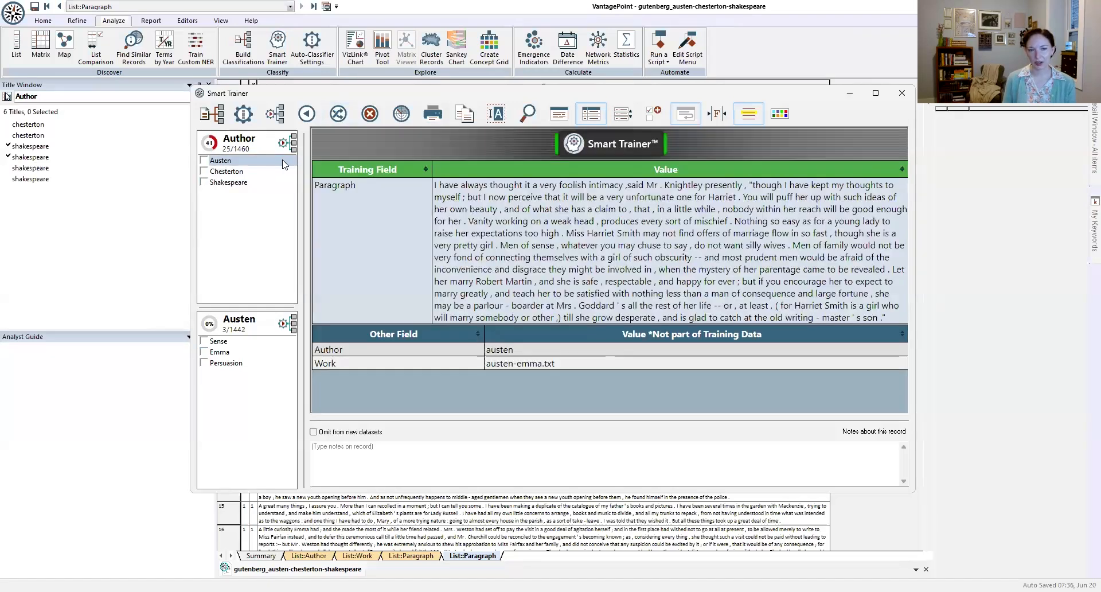
pyautogui.click(204, 352)
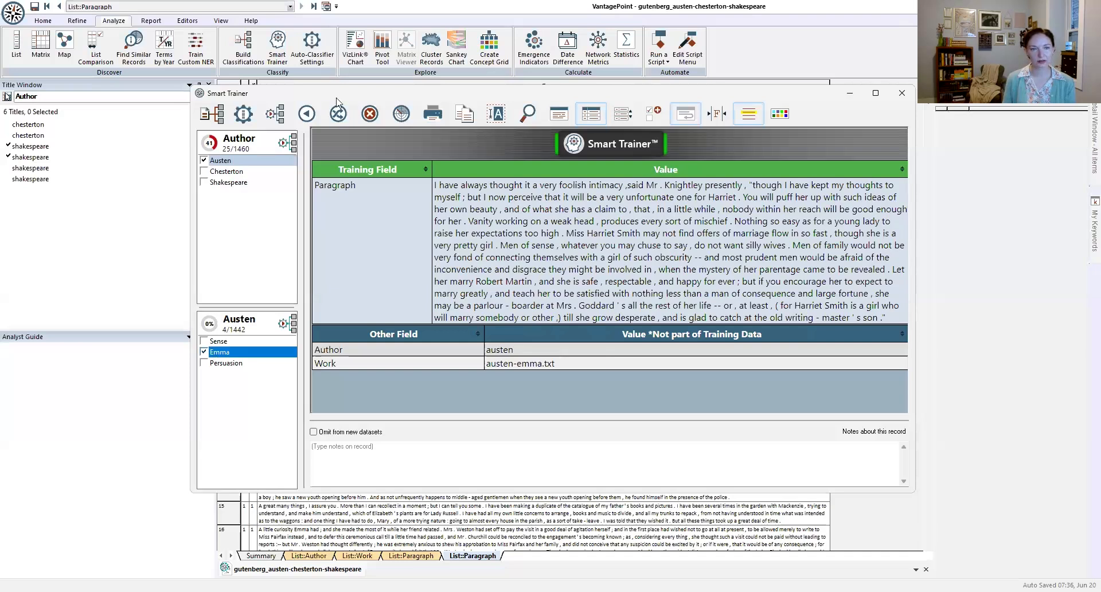
# Step: Classify the next three random records as Shakespeare and the fourth as Austen's Emma sub category, and draw another record
pyautogui.click(340, 115)
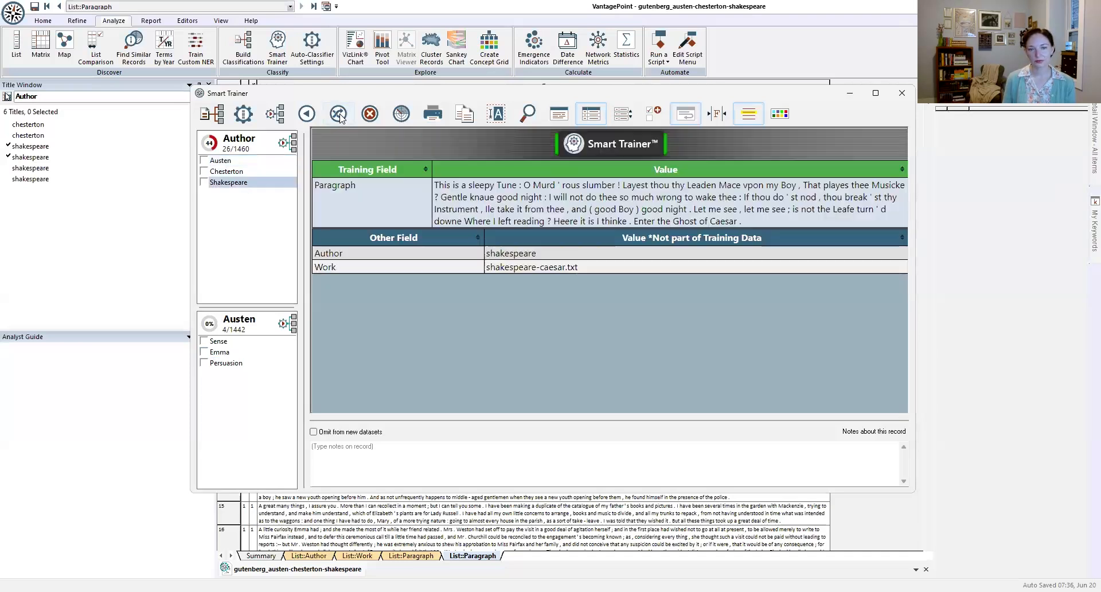
pyautogui.click(229, 182)
pyautogui.click(338, 114)
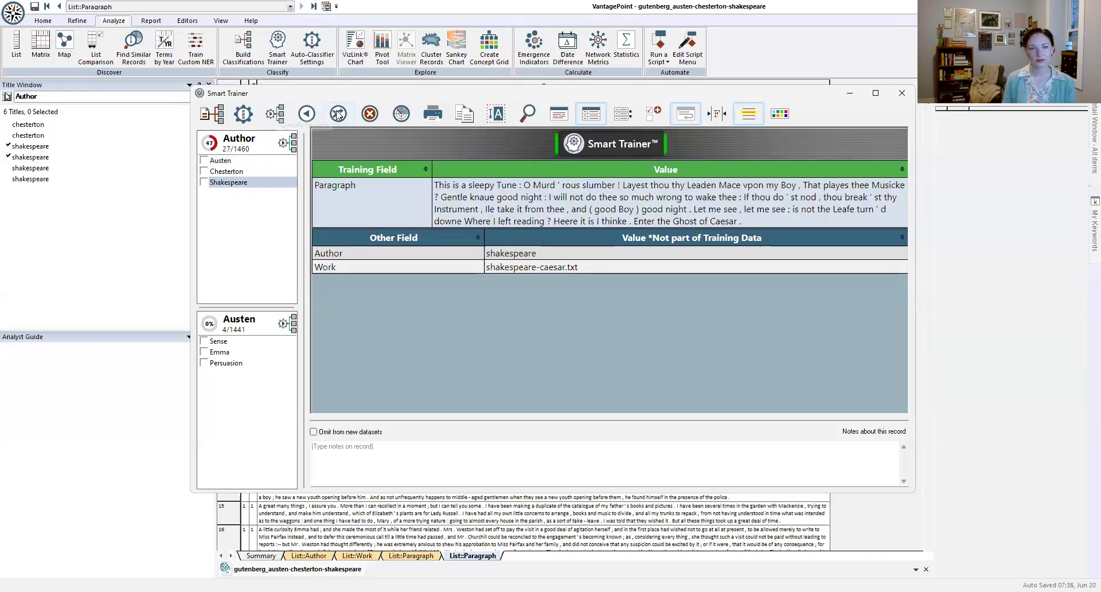
pyautogui.click(253, 183)
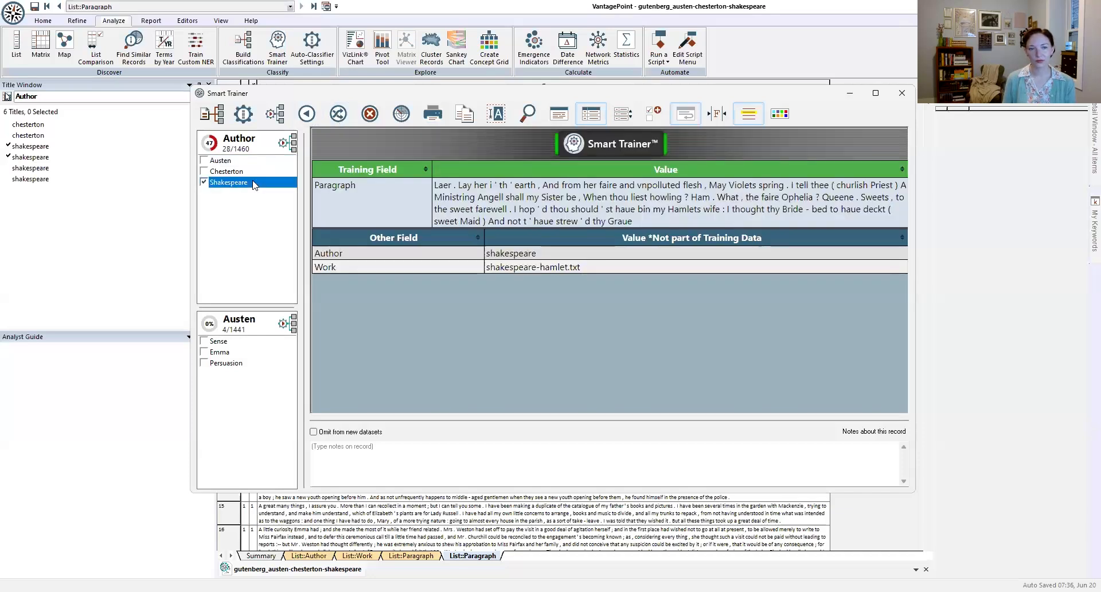
pyautogui.click(338, 113)
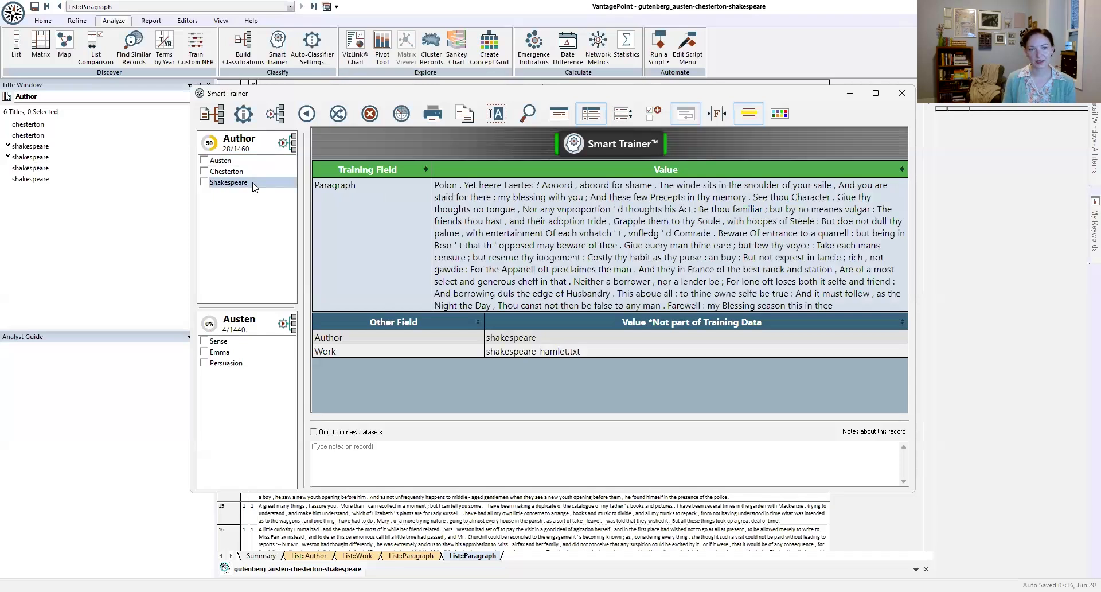
pyautogui.click(253, 183)
pyautogui.click(338, 113)
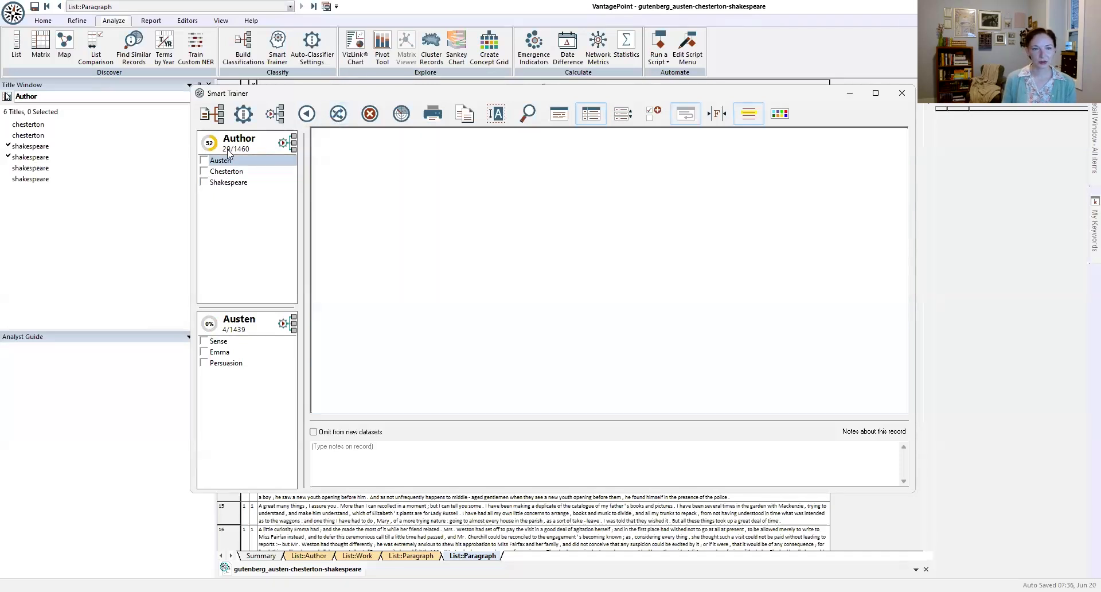
pyautogui.click(224, 352)
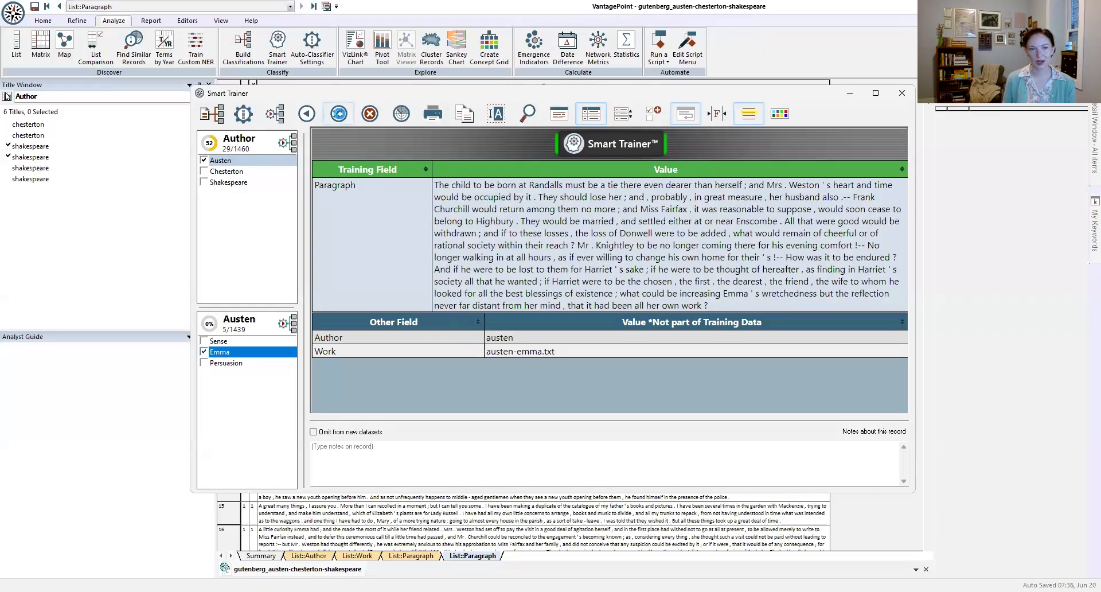
pyautogui.click(338, 114)
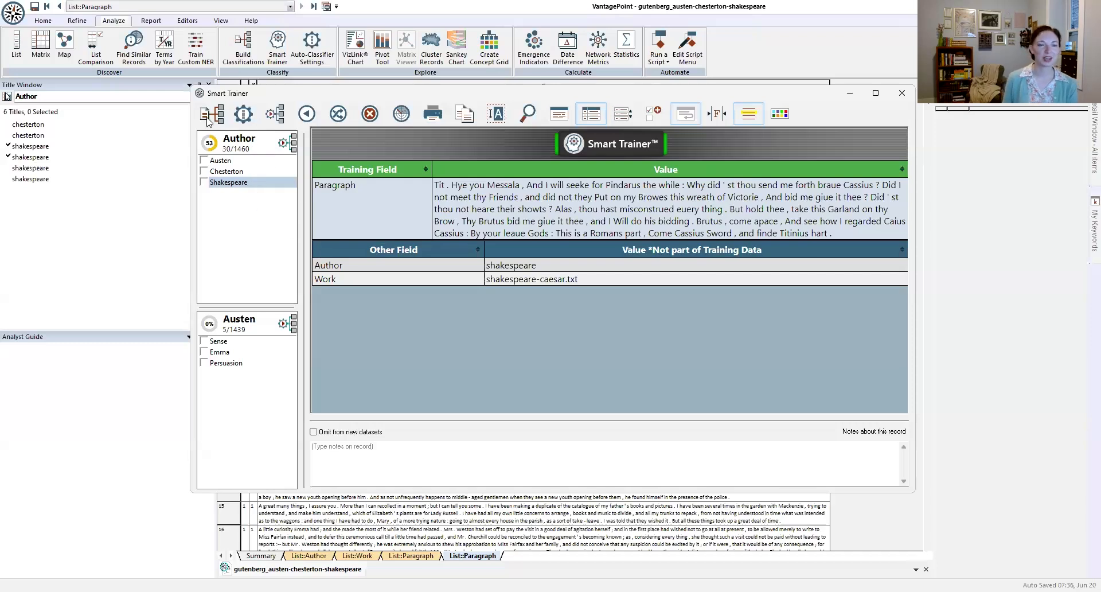
# Step: Examine the knowledge base word cloud of the Author classification's Austen category from the auto-classifier settings
pyautogui.click(243, 115)
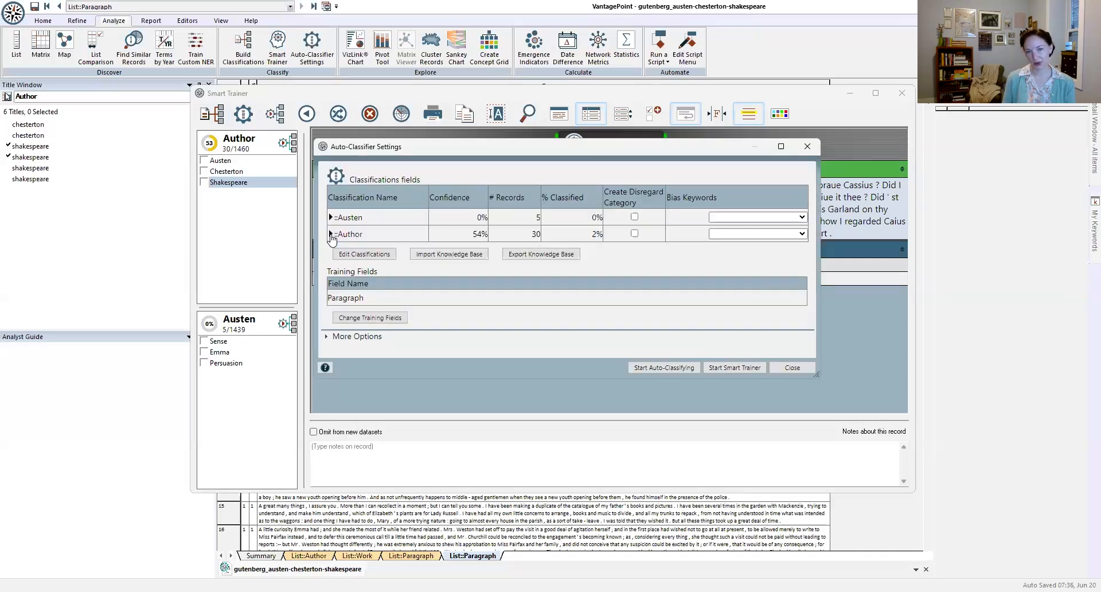
pyautogui.click(331, 234)
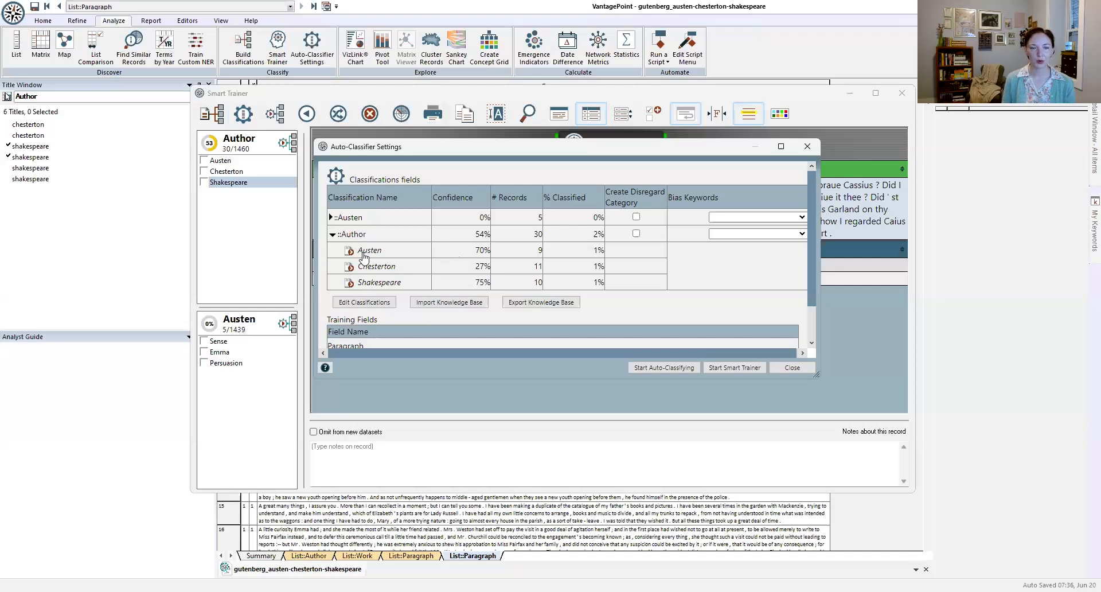
pyautogui.click(348, 252)
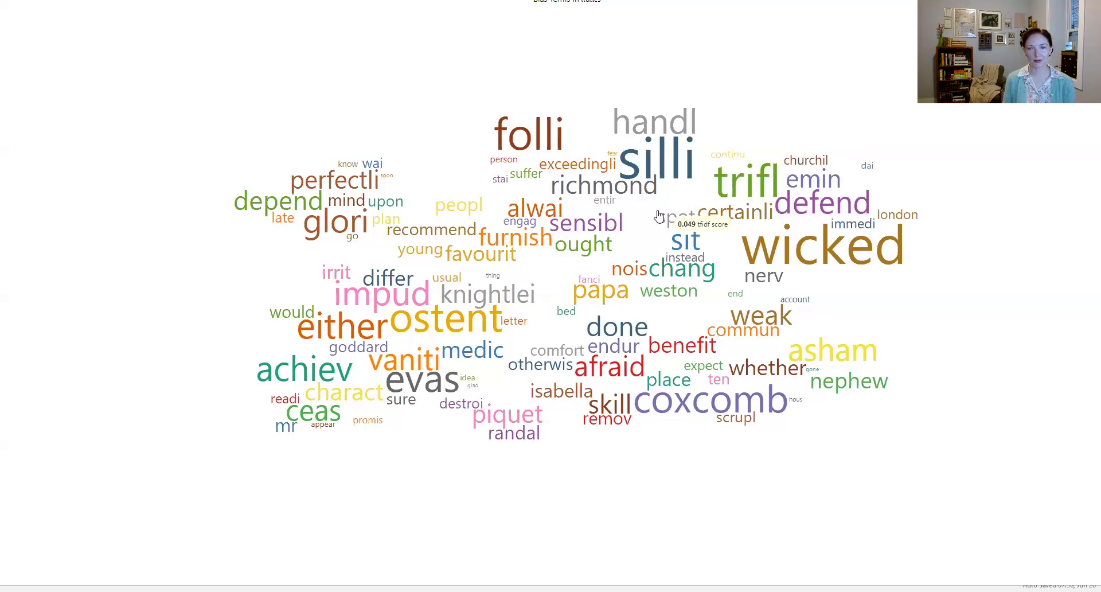
pyautogui.moveTo(683, 407)
pyautogui.moveTo(413, 300)
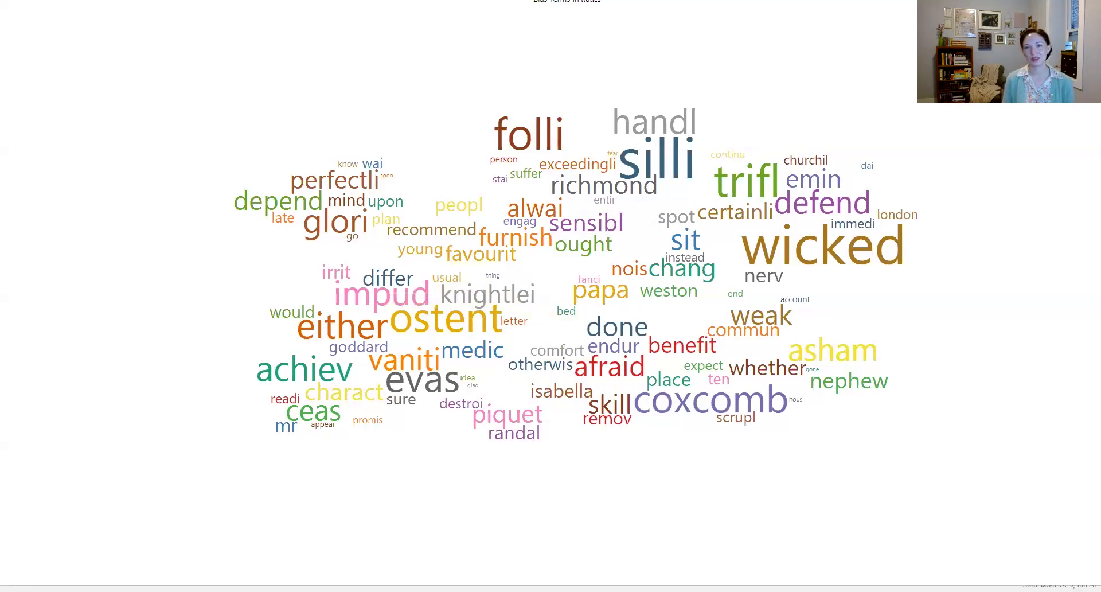
pyautogui.moveTo(939, 152); pyautogui.dragTo(928, 152)
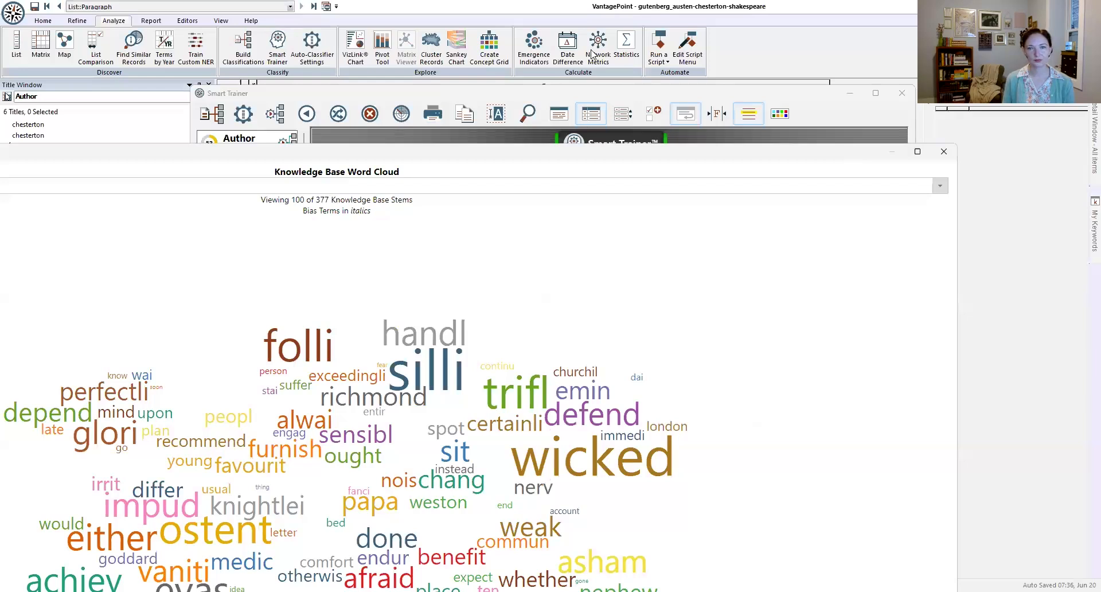
# Step: Close the knowledge base word cloud, inspect the Bias Keywords column in the auto-classifier settings, and close the settings
pyautogui.press('super+Right')
pyautogui.click(596, 27)
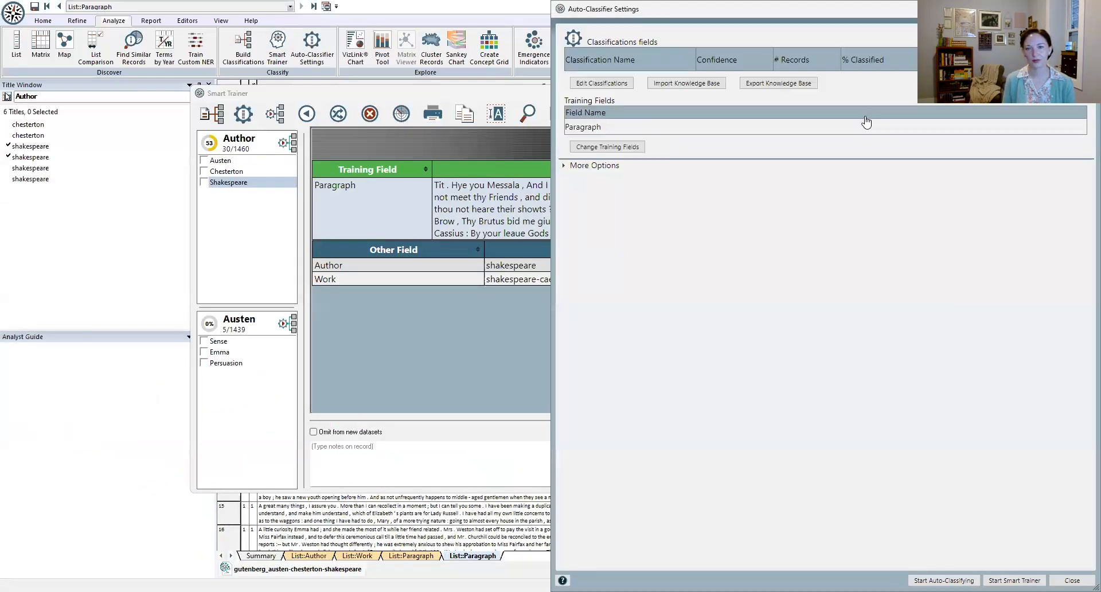
pyautogui.moveTo(880, 9); pyautogui.dragTo(641, 116)
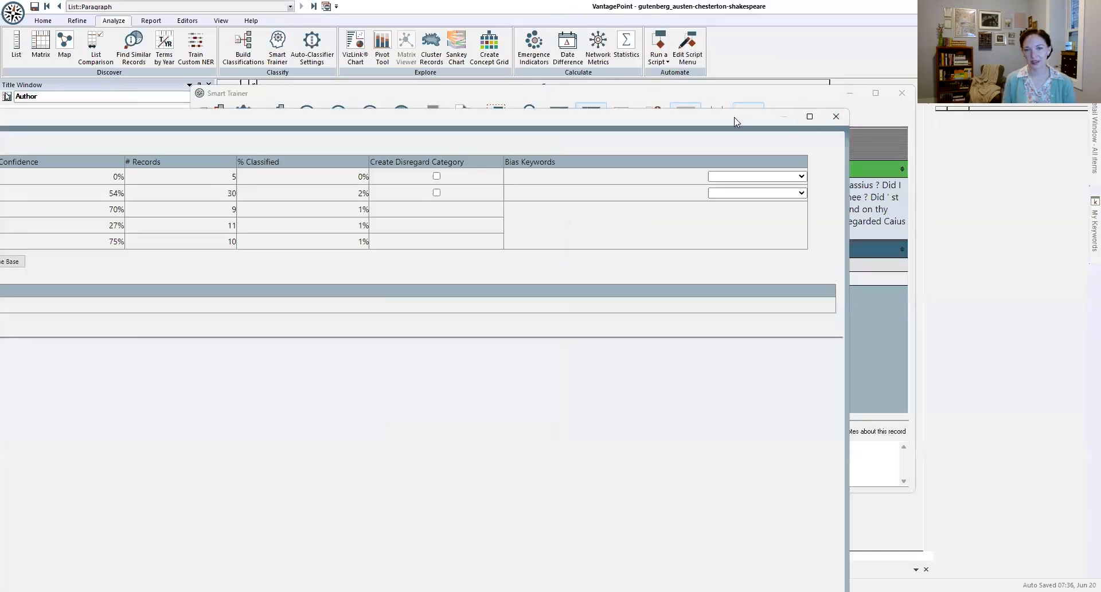
pyautogui.moveTo(734, 118); pyautogui.dragTo(810, 66)
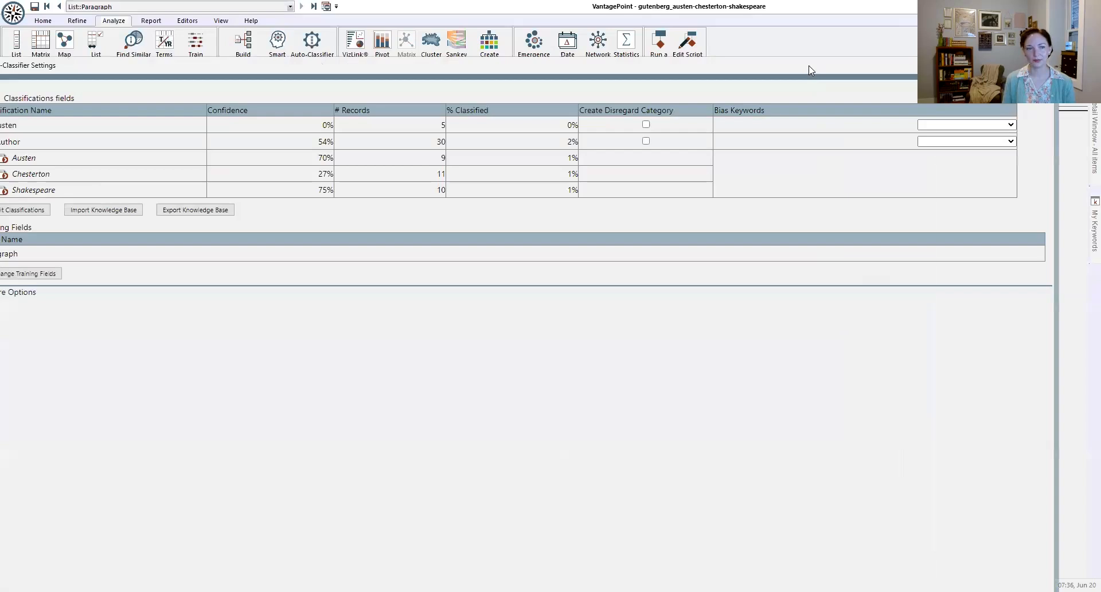
pyautogui.doubleClick(846, 61)
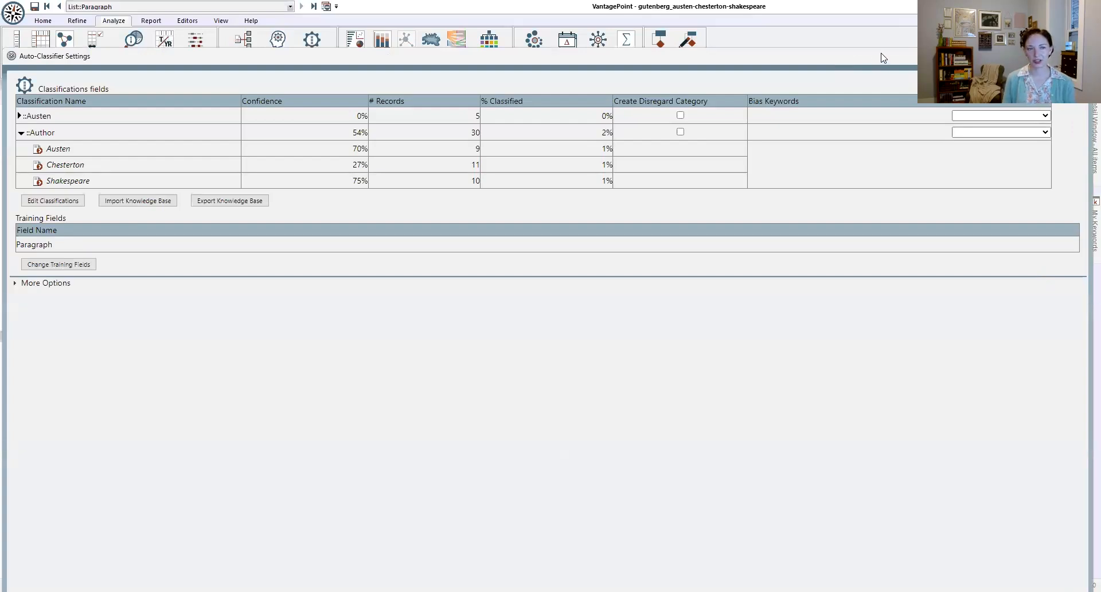
pyautogui.moveTo(947, 56); pyautogui.dragTo(949, 53)
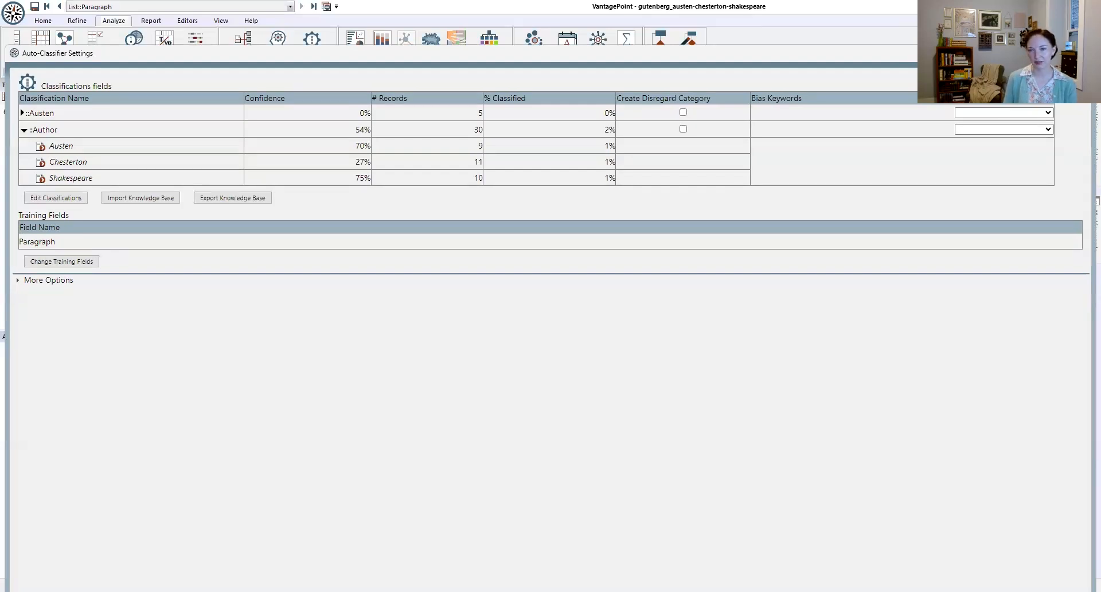
pyautogui.click(1082, 53)
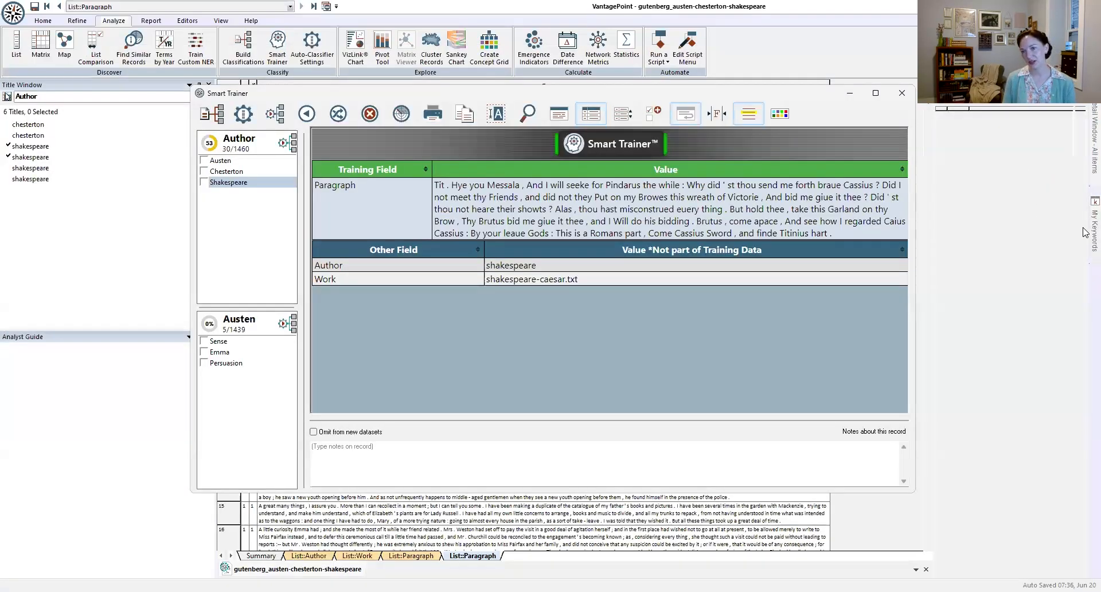
# Step: Create a new Gutenberg keyword list in My Keywords and add the keyword Cassius to it
pyautogui.moveTo(1086, 232)
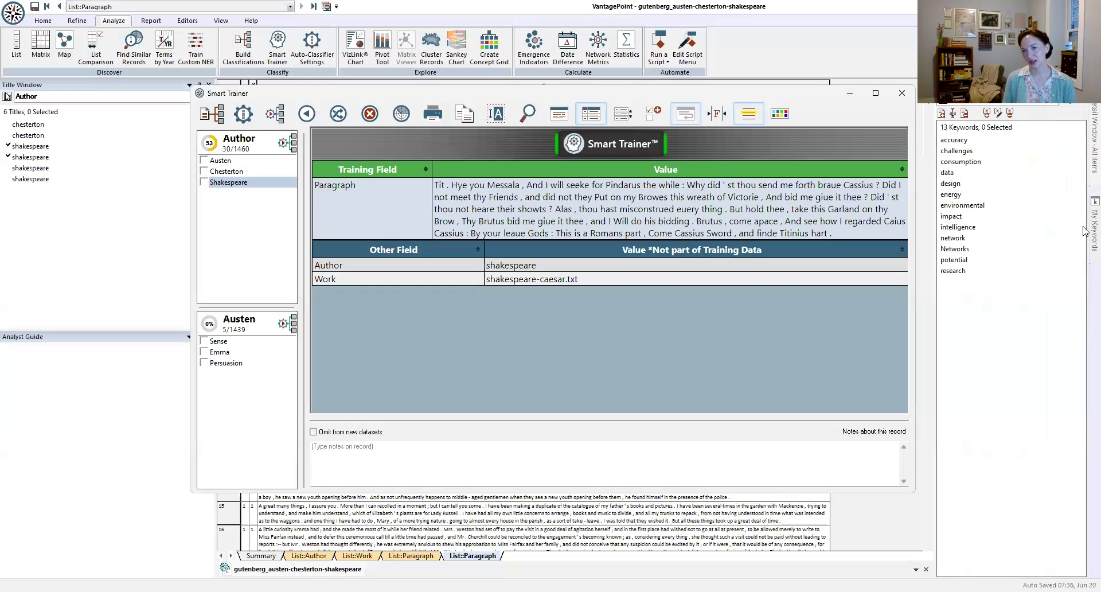
pyautogui.click(942, 114)
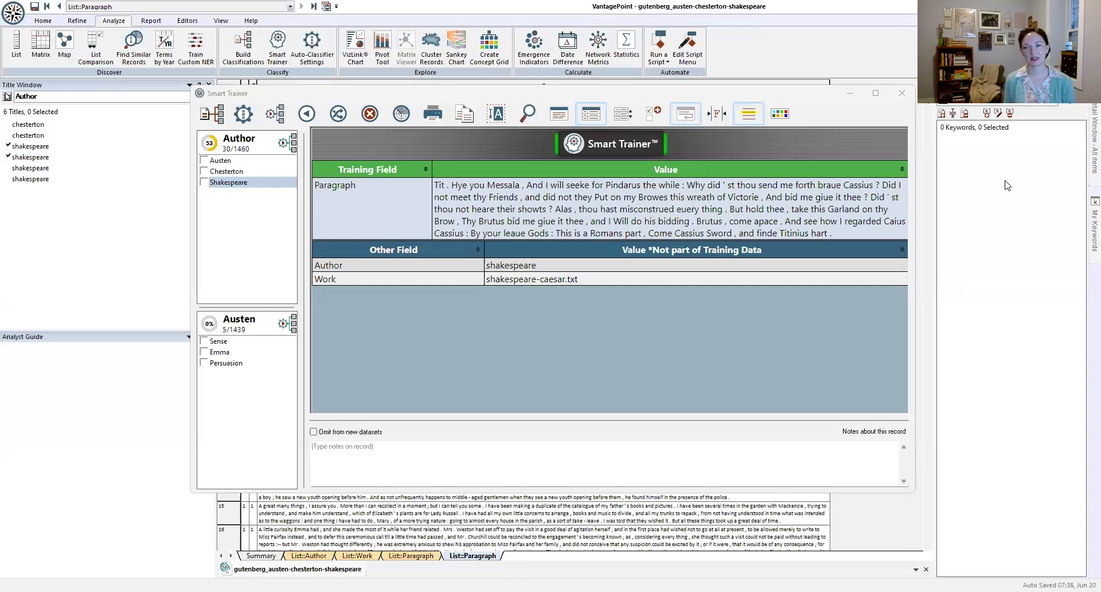
pyautogui.click(988, 114)
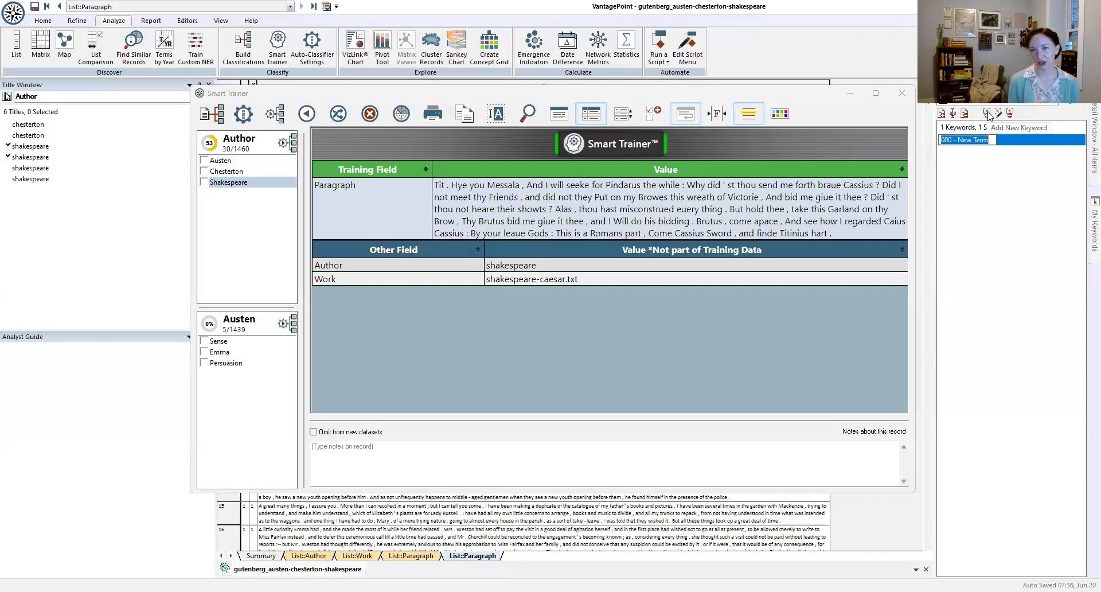
pyautogui.write('Cassius')
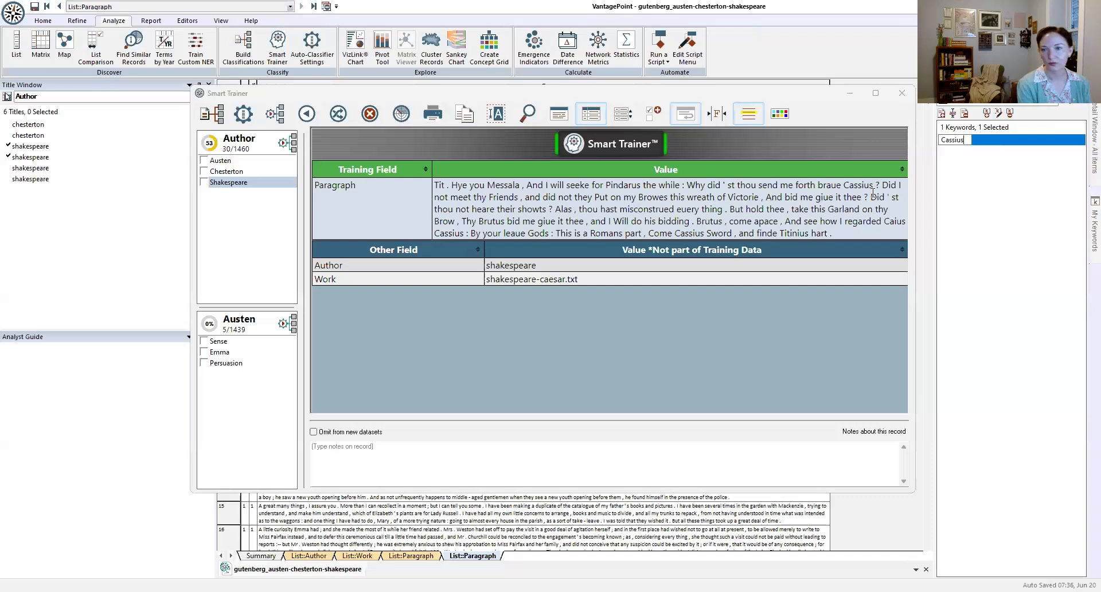
pyautogui.press('Return')
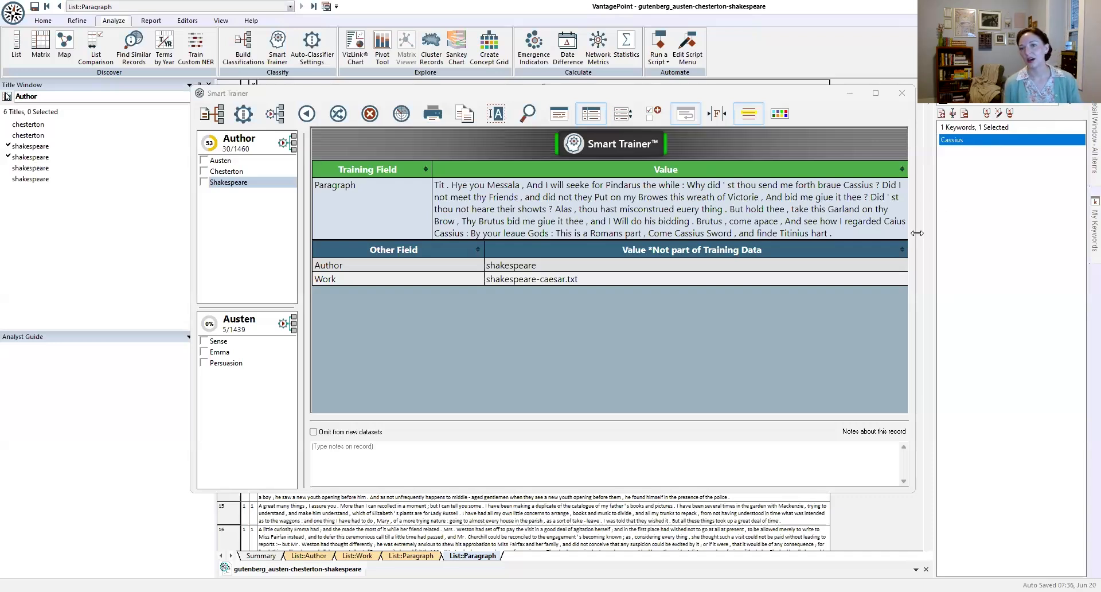
# Step: Add the keywords Brutus and Knightleigh to the new keyword list
pyautogui.click(987, 115)
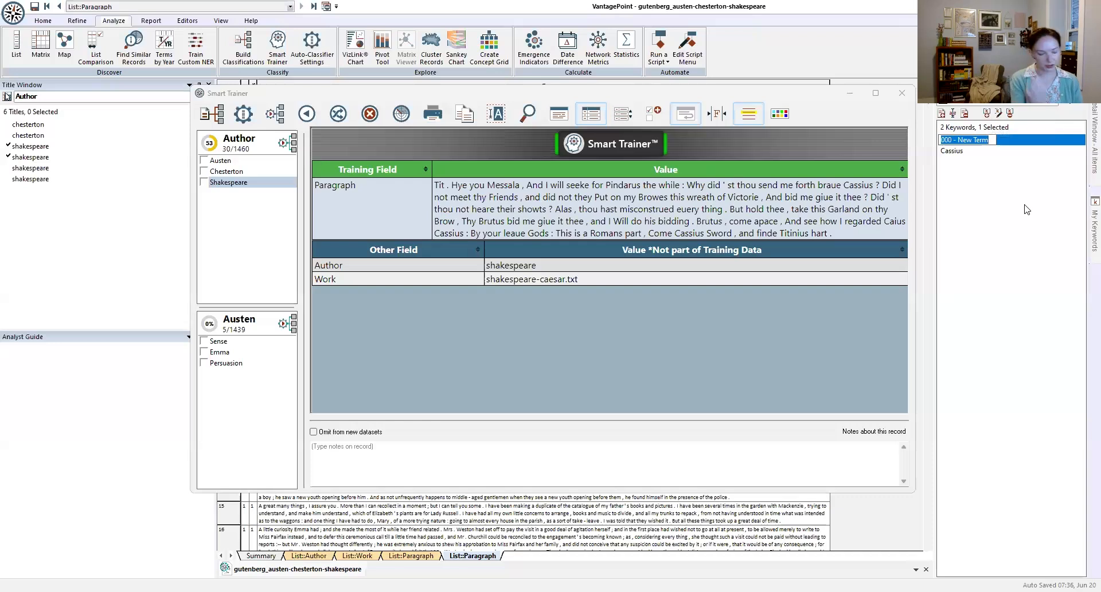
pyautogui.write('Brutus')
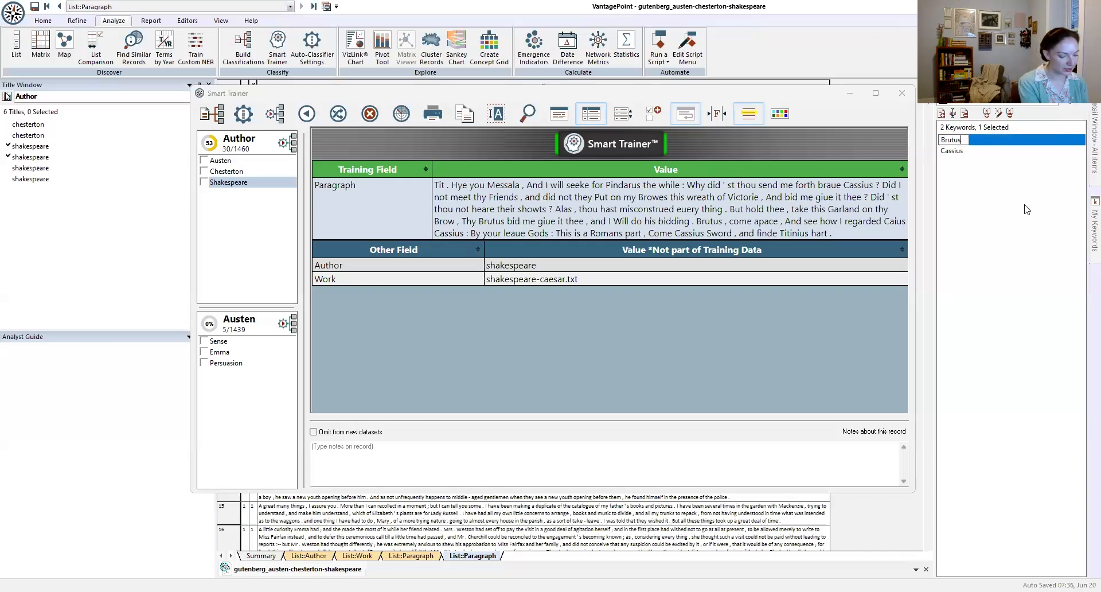
pyautogui.press('Return')
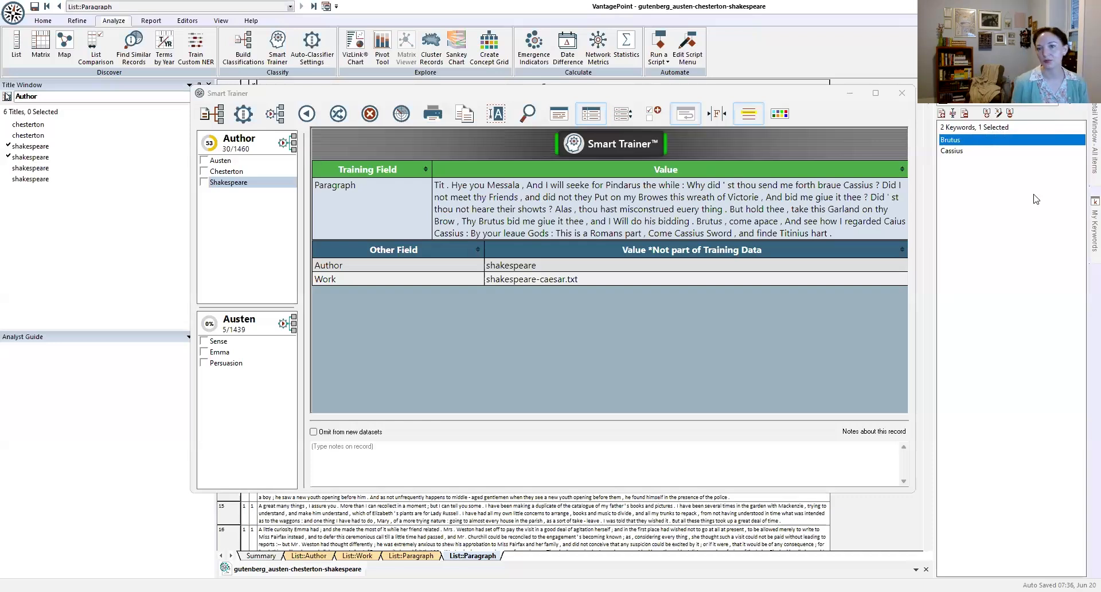
pyautogui.click(988, 114)
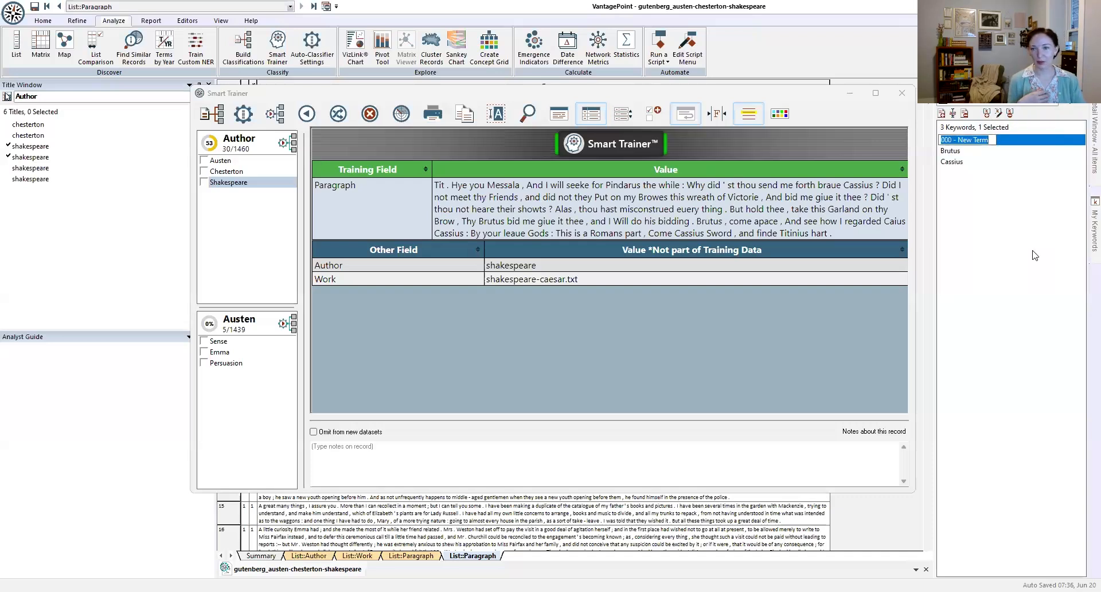
pyautogui.write('K')
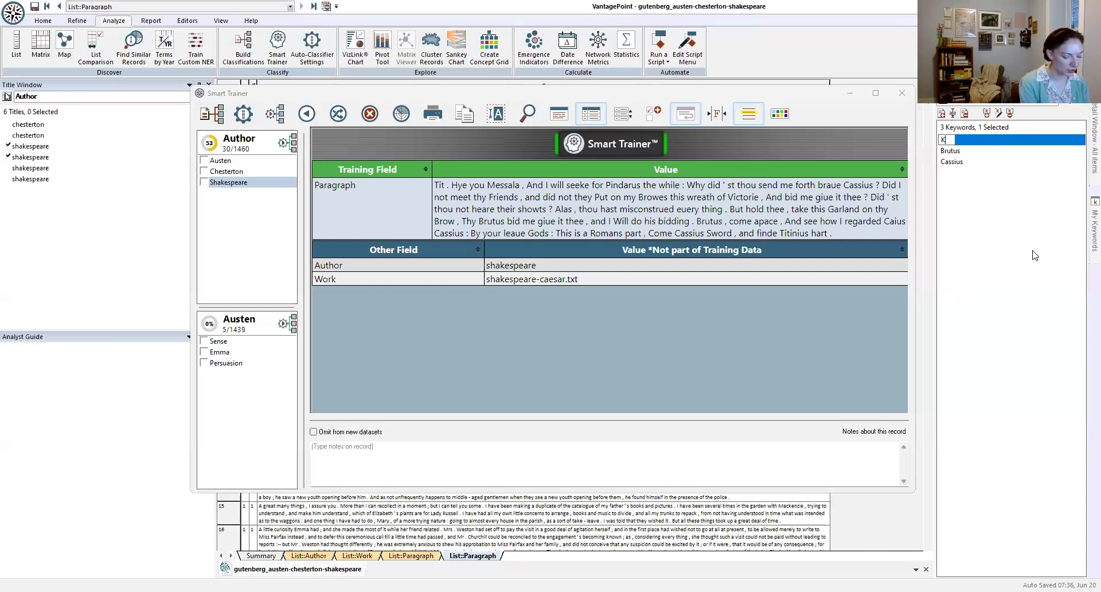
pyautogui.write('nightleigh')
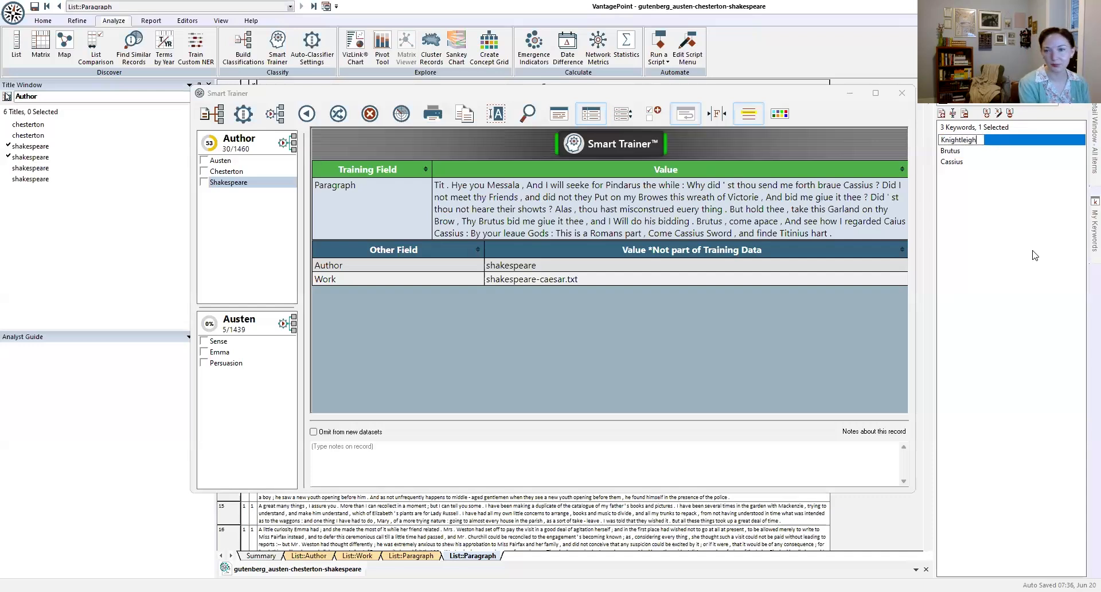
pyautogui.press('Return')
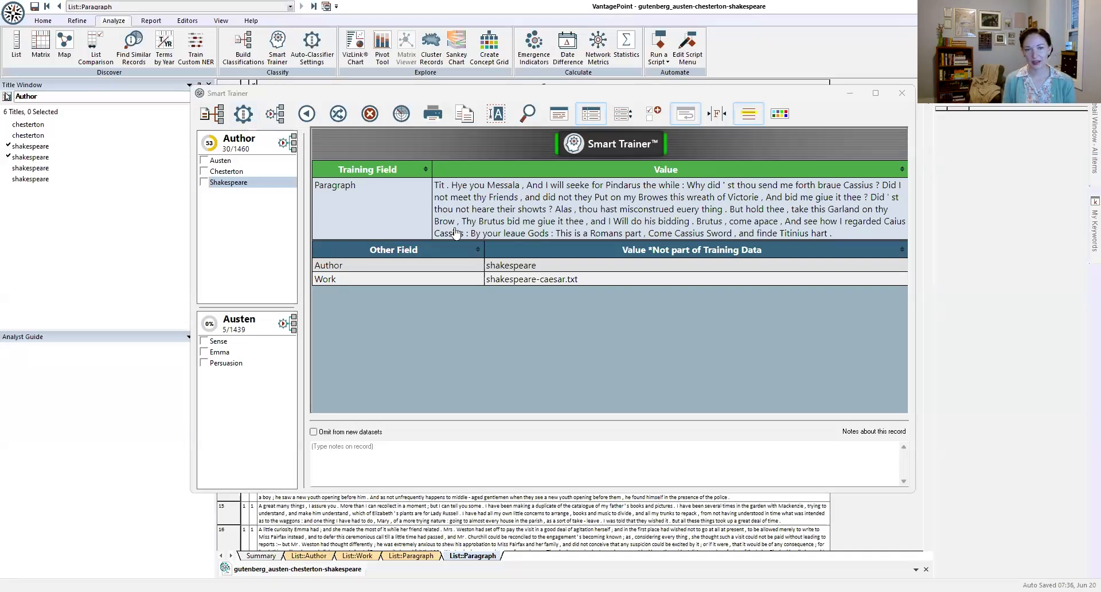
# Step: Assign the Gutenberg list as bias keywords for the Author classification and restart the Smart Trainer
pyautogui.moveTo(531, 229); pyautogui.dragTo(688, 231)
pyautogui.click(736, 257)
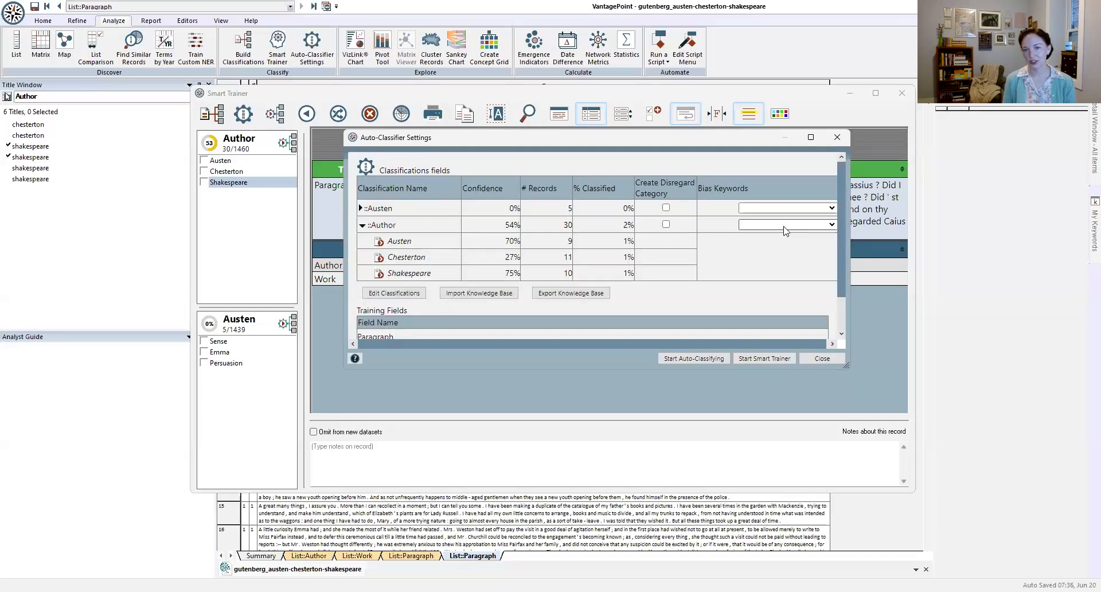
pyautogui.click(784, 226)
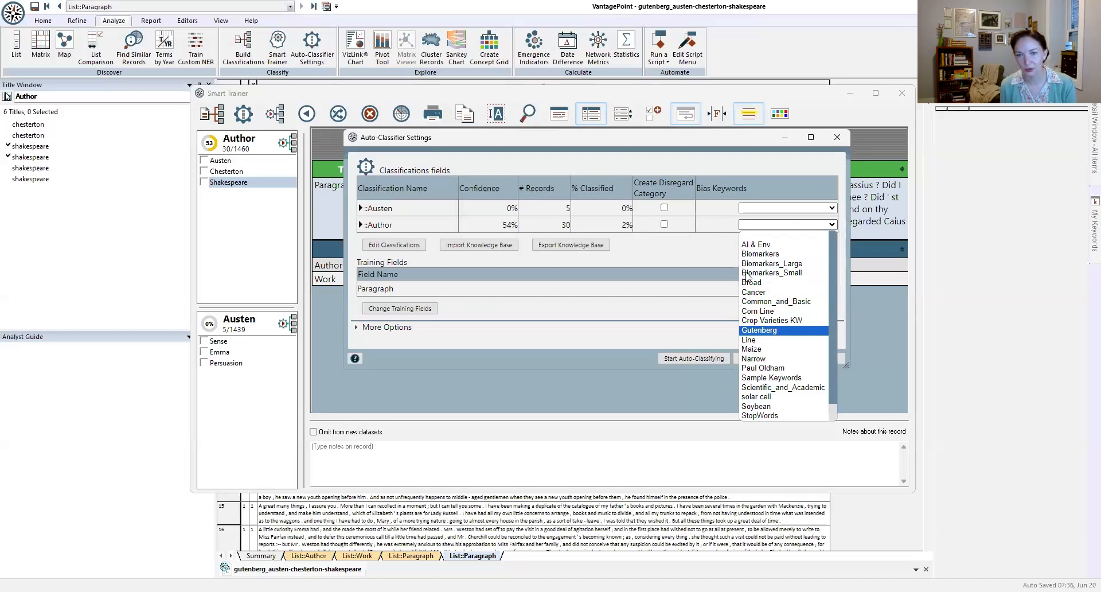
pyautogui.press('Return')
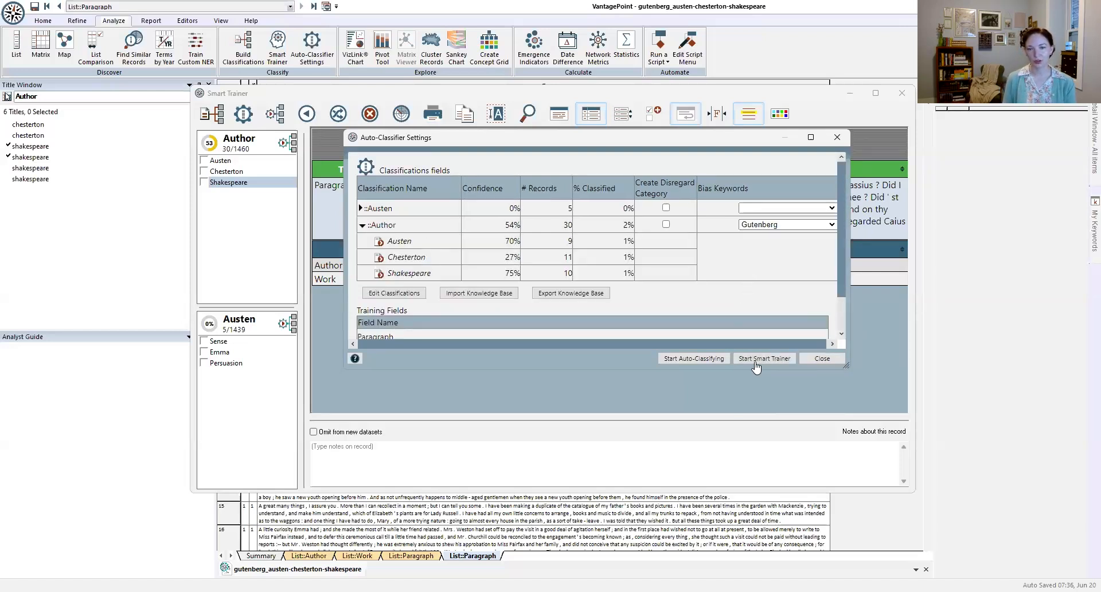
pyautogui.click(756, 361)
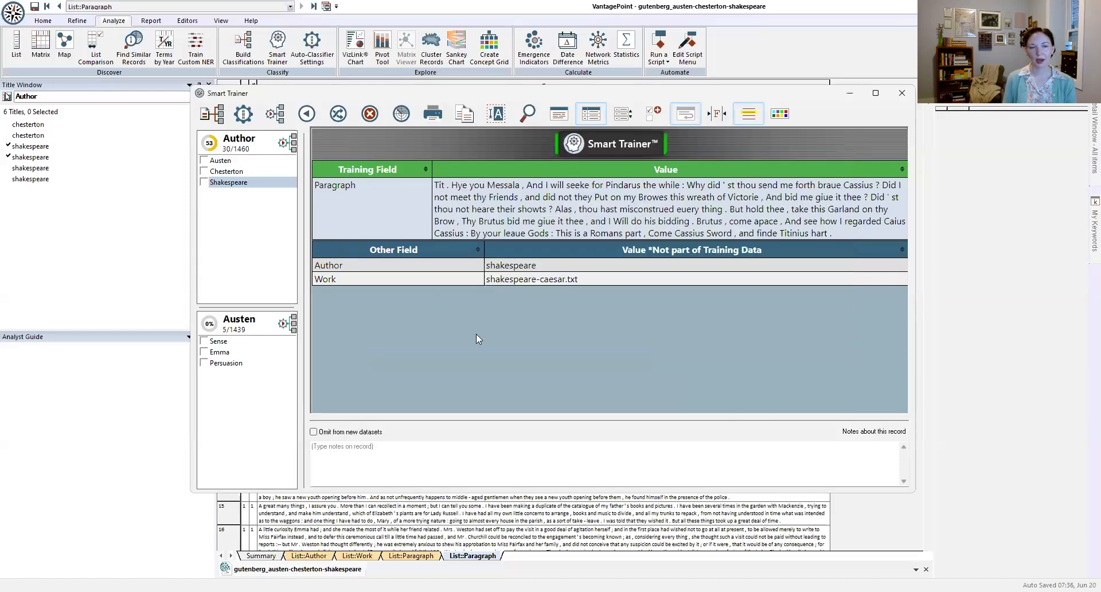
# Step: Classify the current record as Shakespeare, the next random record as Austen's Emma sub category, and the following one as Chesterton
pyautogui.click(235, 183)
pyautogui.click(339, 114)
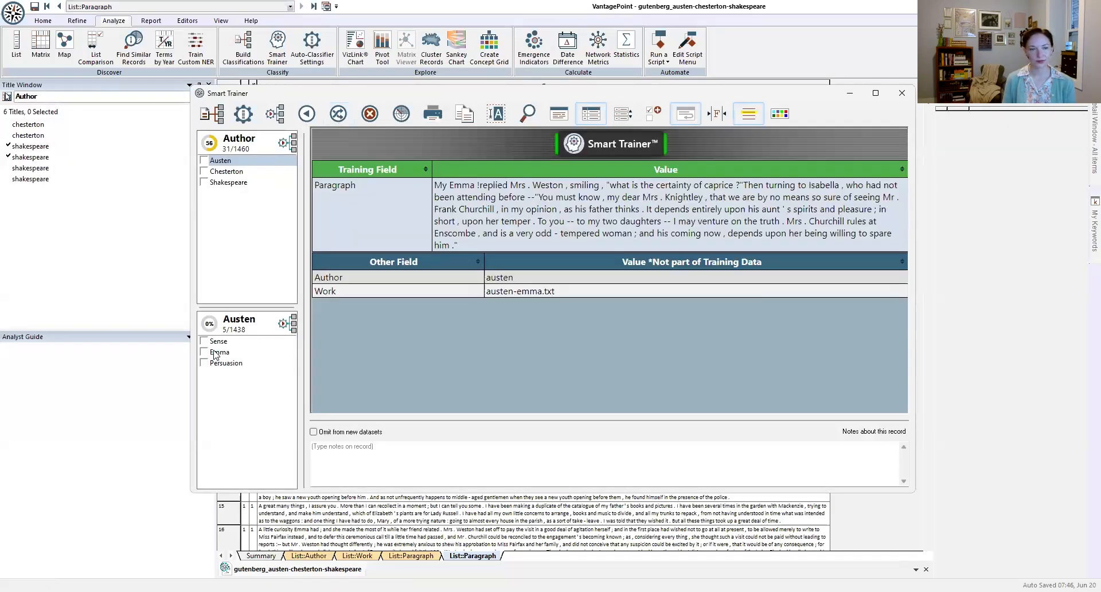
pyautogui.click(215, 352)
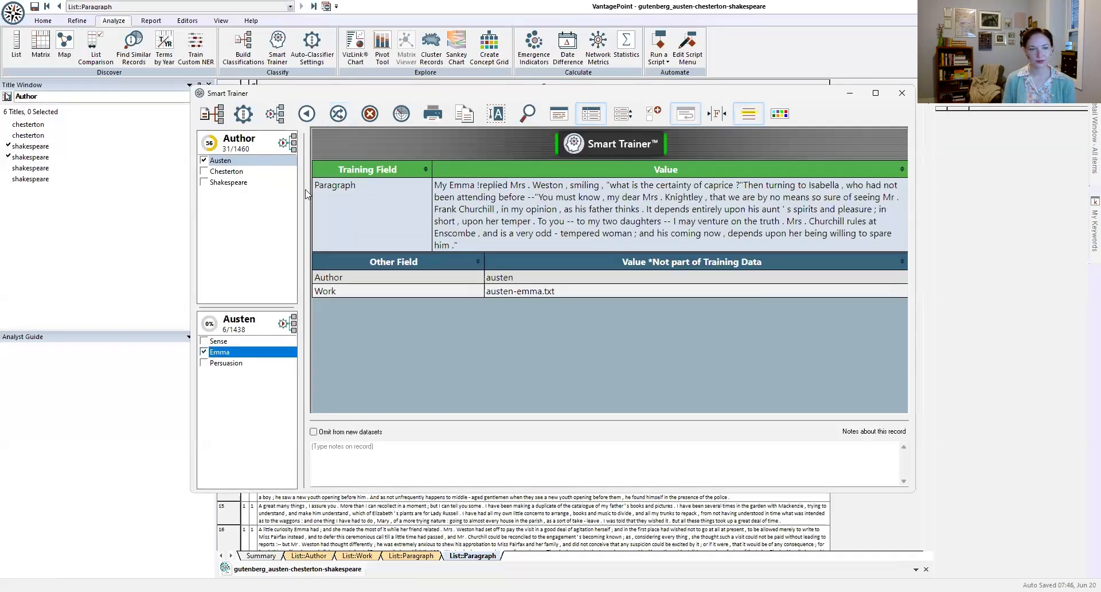
pyautogui.click(340, 115)
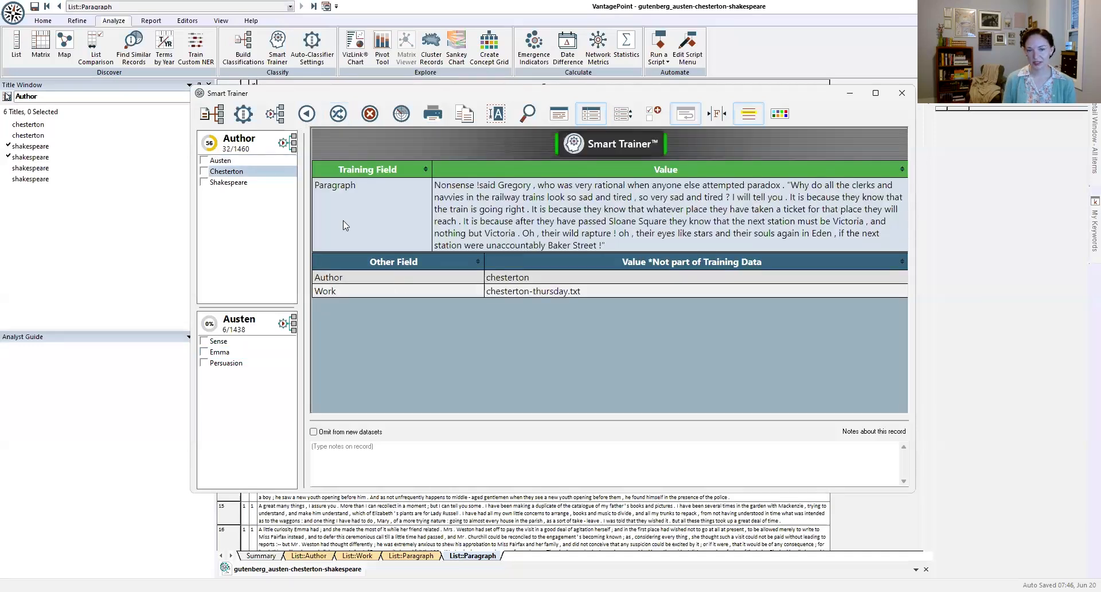
pyautogui.click(248, 171)
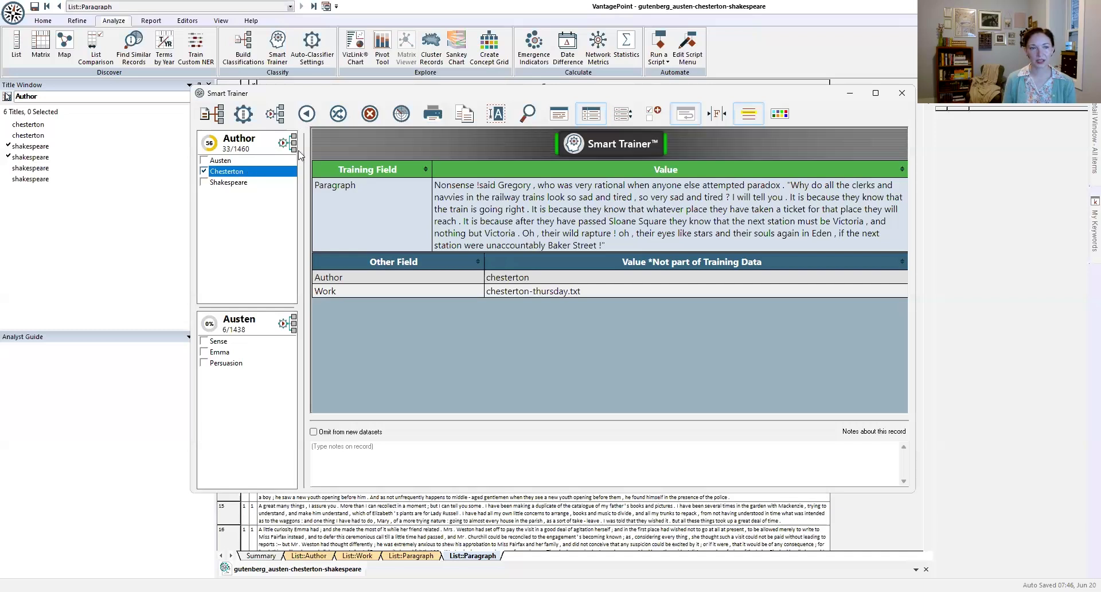
# Step: Classify the next two random records as Shakespeare and Austen's Emma sub category, and draw another record
pyautogui.click(340, 114)
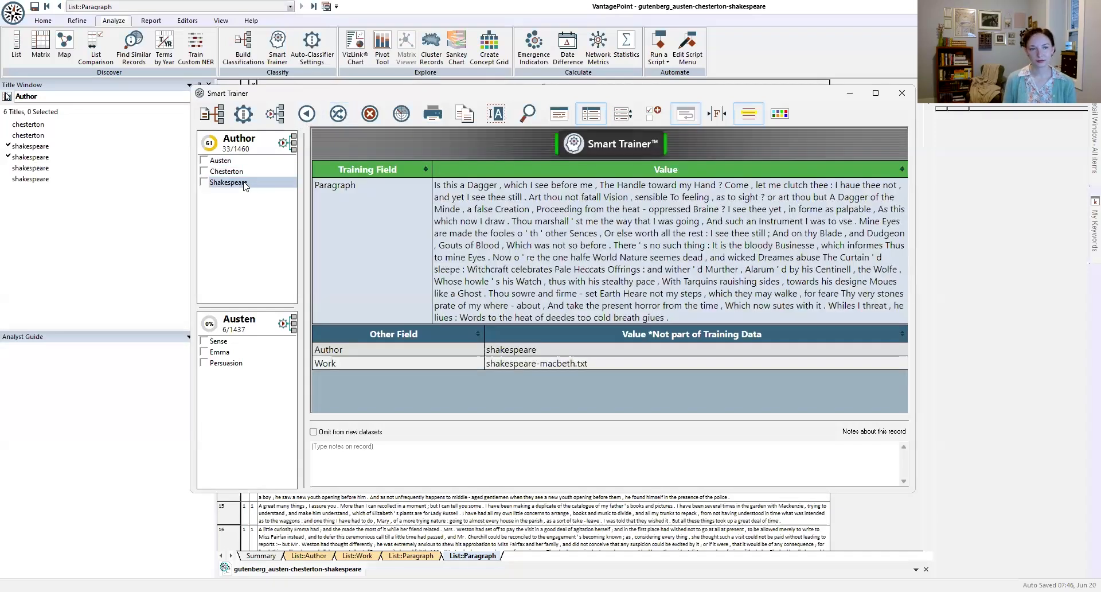
pyautogui.click(243, 183)
pyautogui.click(339, 116)
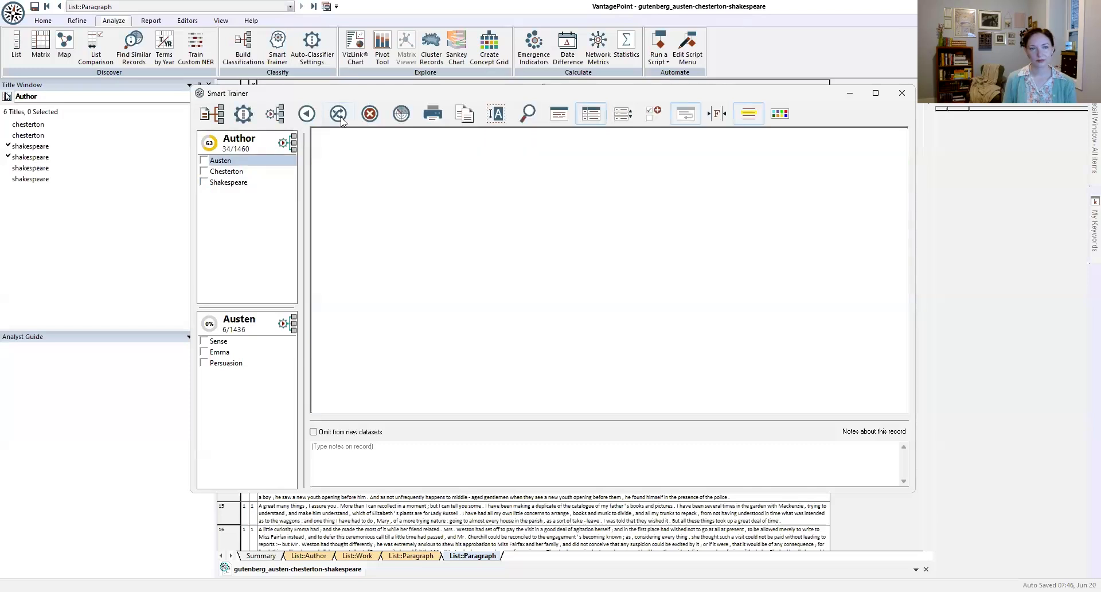
pyautogui.click(227, 353)
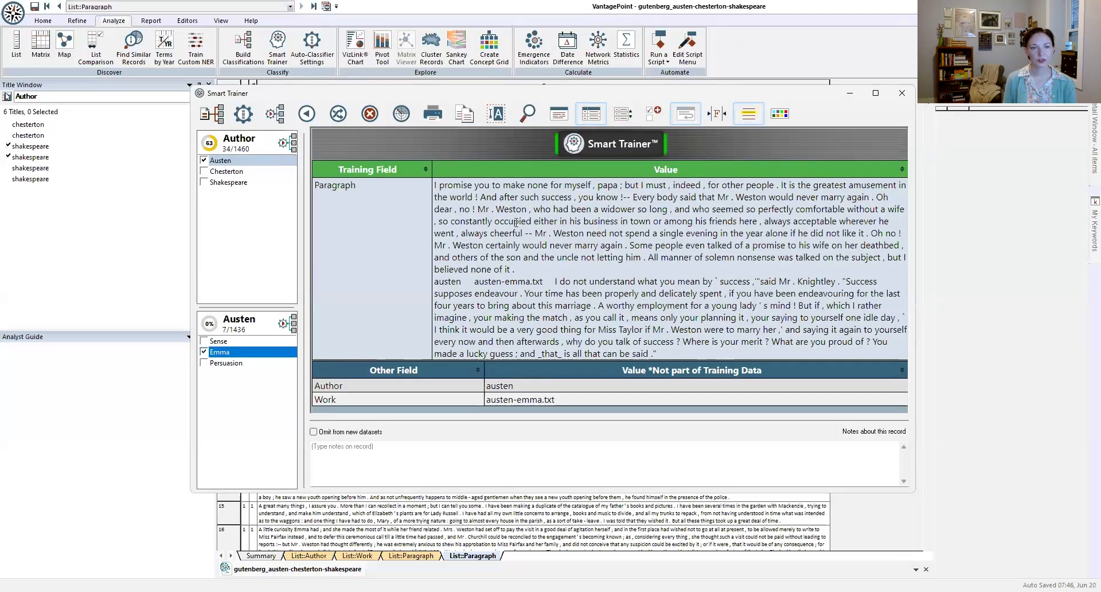
pyautogui.click(343, 120)
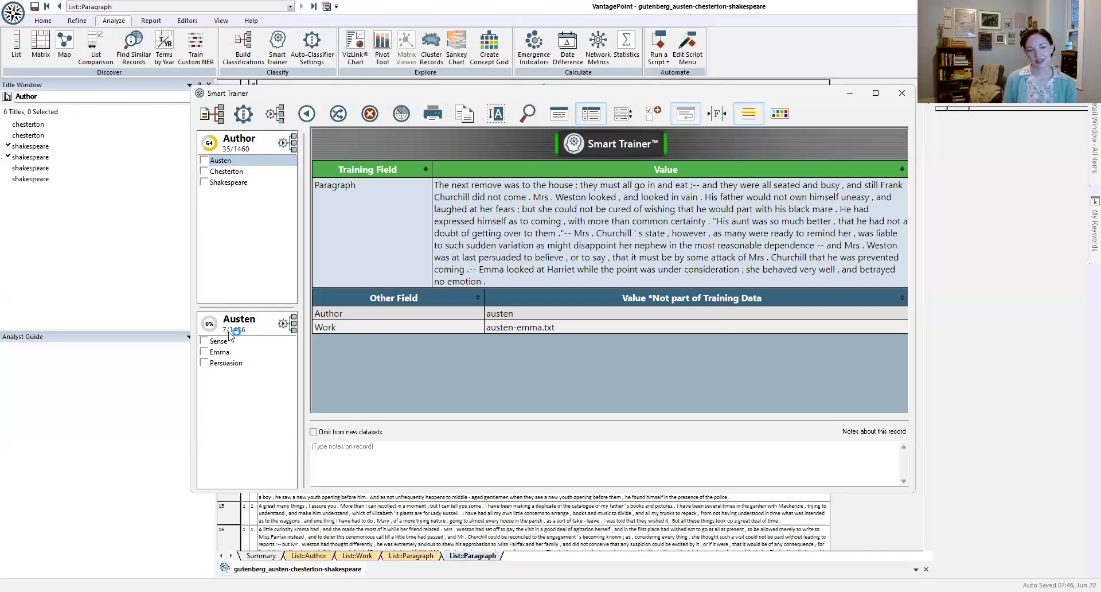
# Step: Open automatic classification for the Author field and set the accuracy target about a third of the way down from High
pyautogui.moveTo(223, 333)
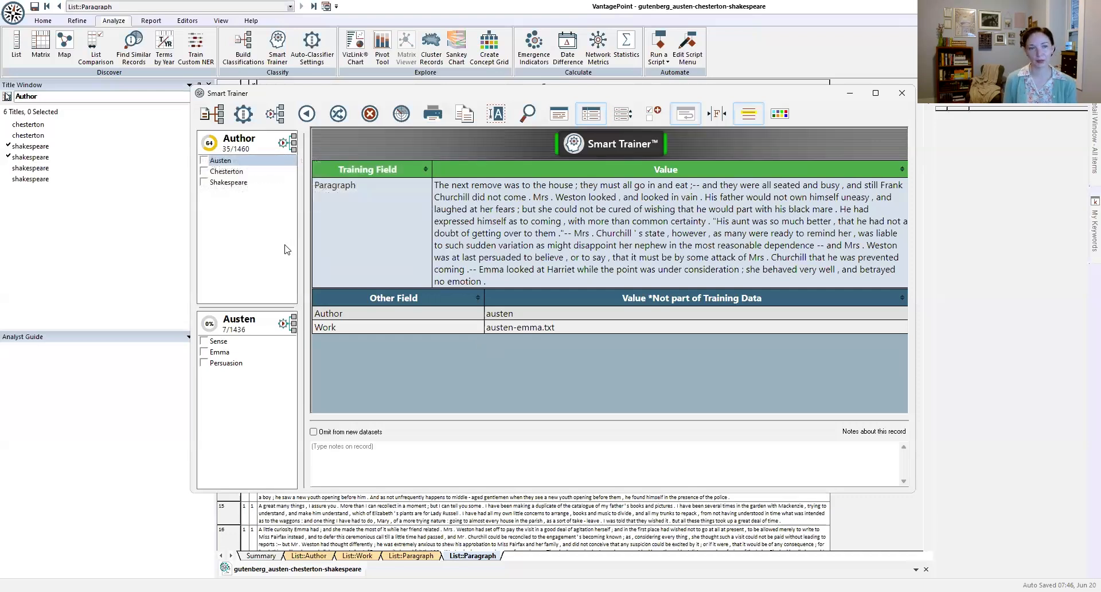
pyautogui.doubleClick(212, 146)
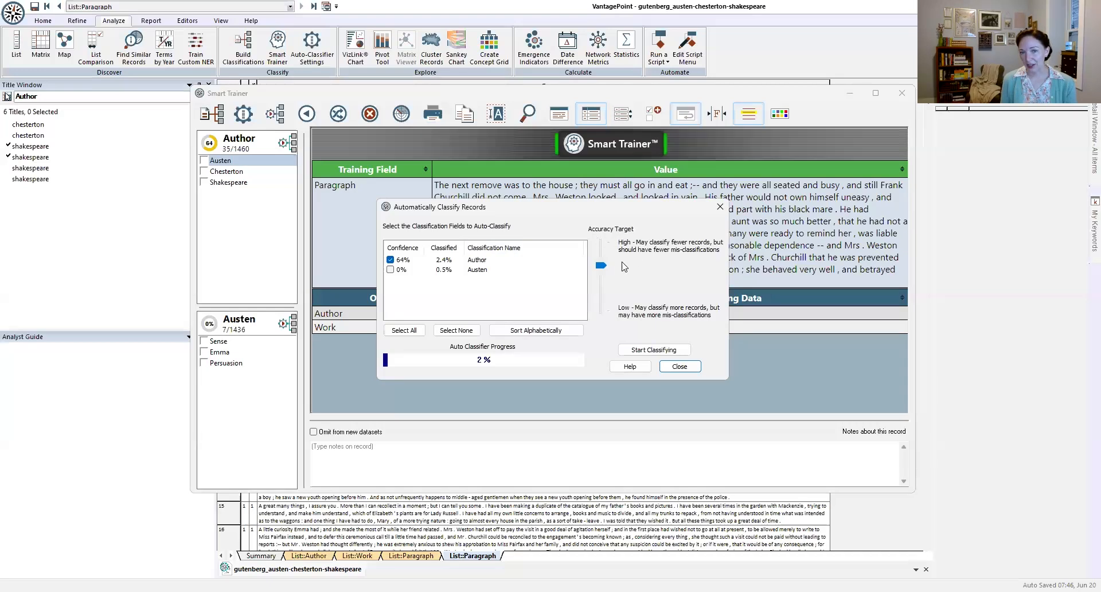
pyautogui.moveTo(603, 267); pyautogui.dragTo(609, 311)
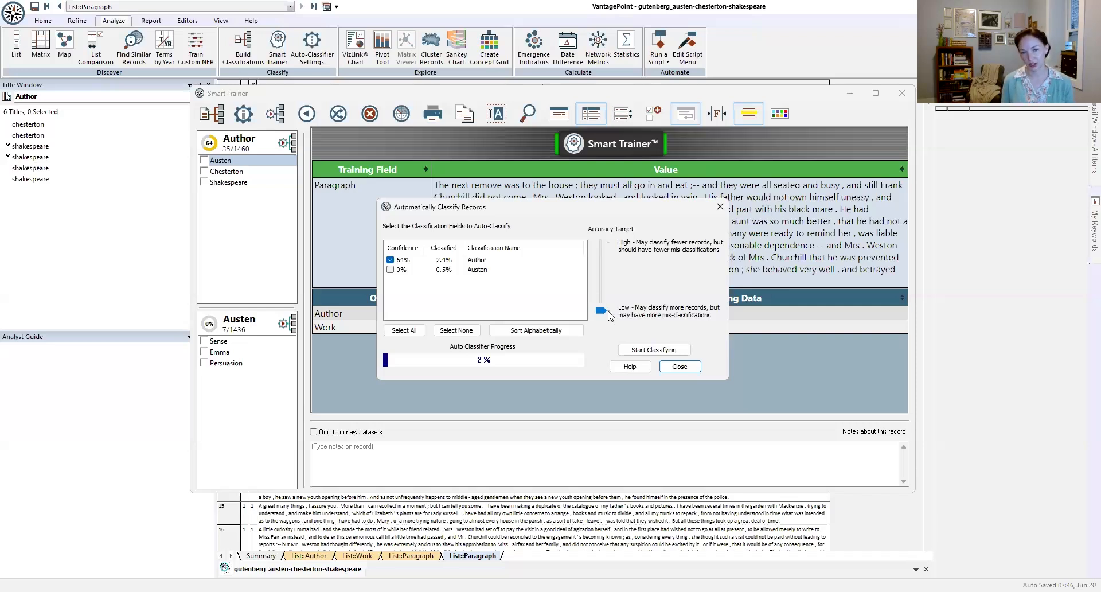
pyautogui.moveTo(602, 316); pyautogui.dragTo(600, 242)
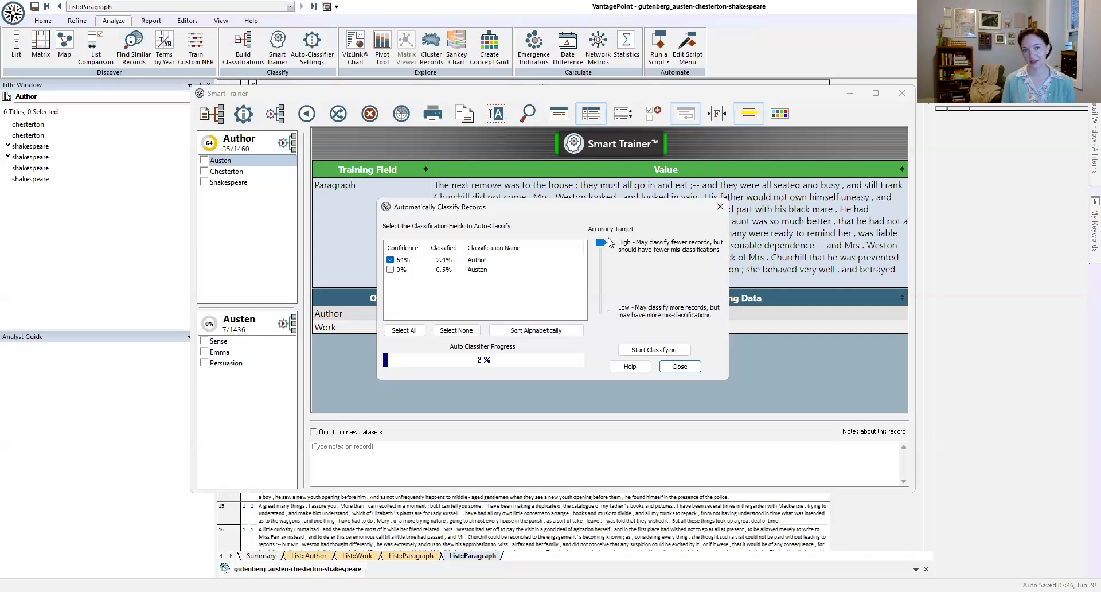
pyautogui.moveTo(603, 248)
pyautogui.moveTo(604, 247); pyautogui.dragTo(604, 268)
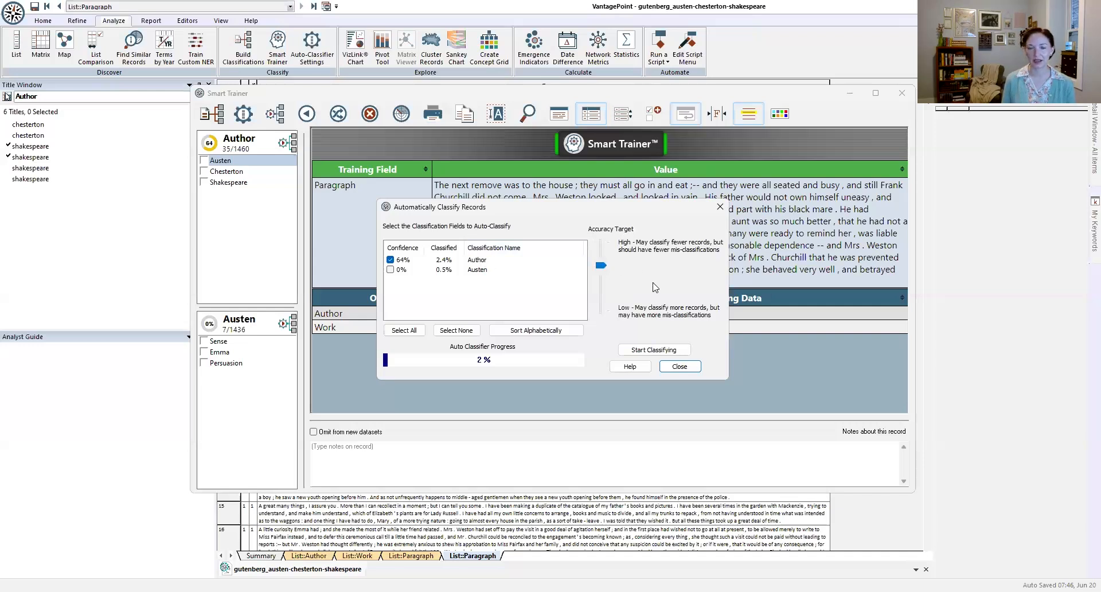
# Step: Run the automatic classification of the Author field and close the Smart Trainer once it completes
pyautogui.click(653, 351)
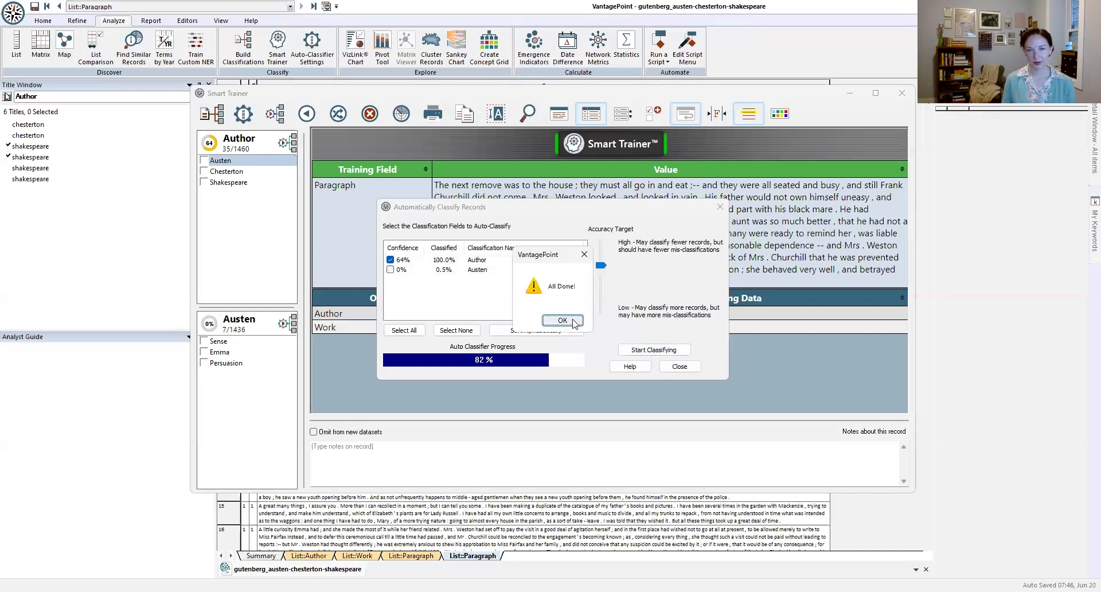
pyautogui.click(562, 321)
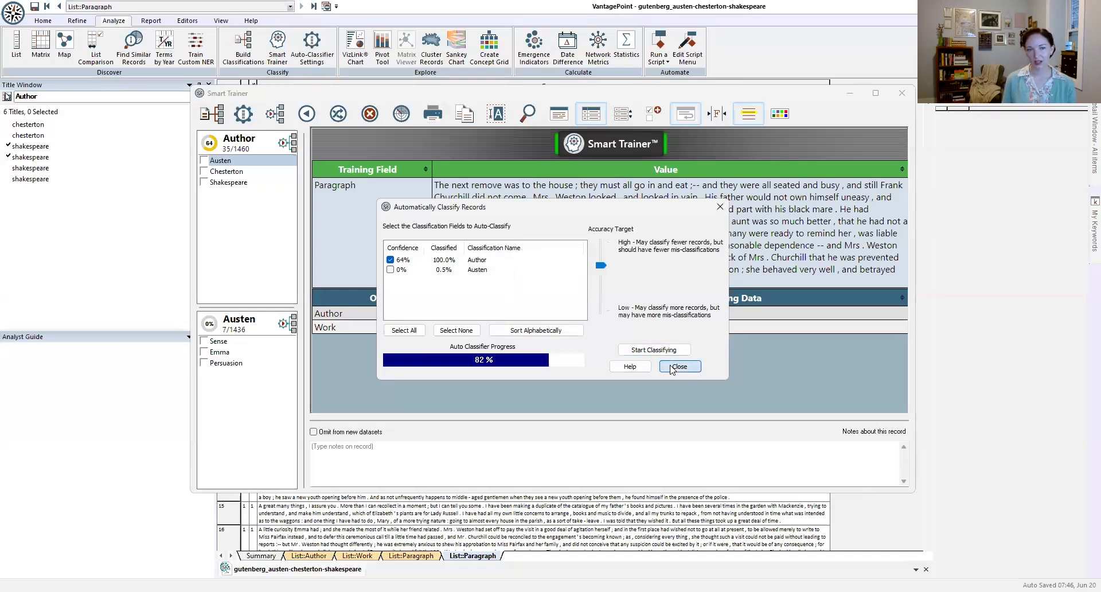
pyautogui.click(903, 95)
# Step: Open the ::Author record classification from the summary sheet and list the titles in its Auto-Classified group
pyautogui.click(262, 556)
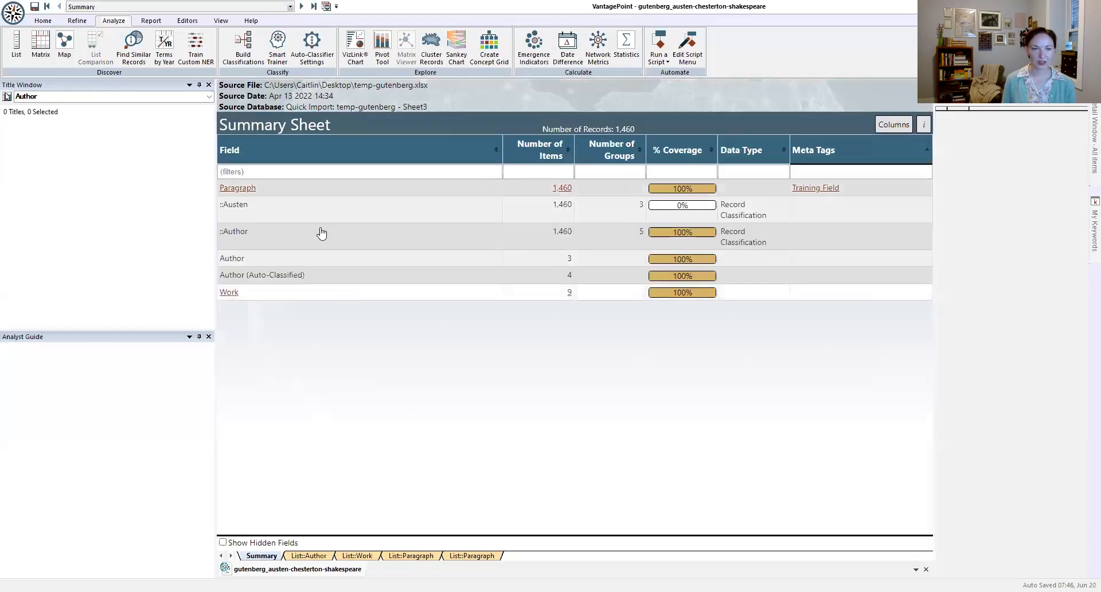
pyautogui.click(309, 241)
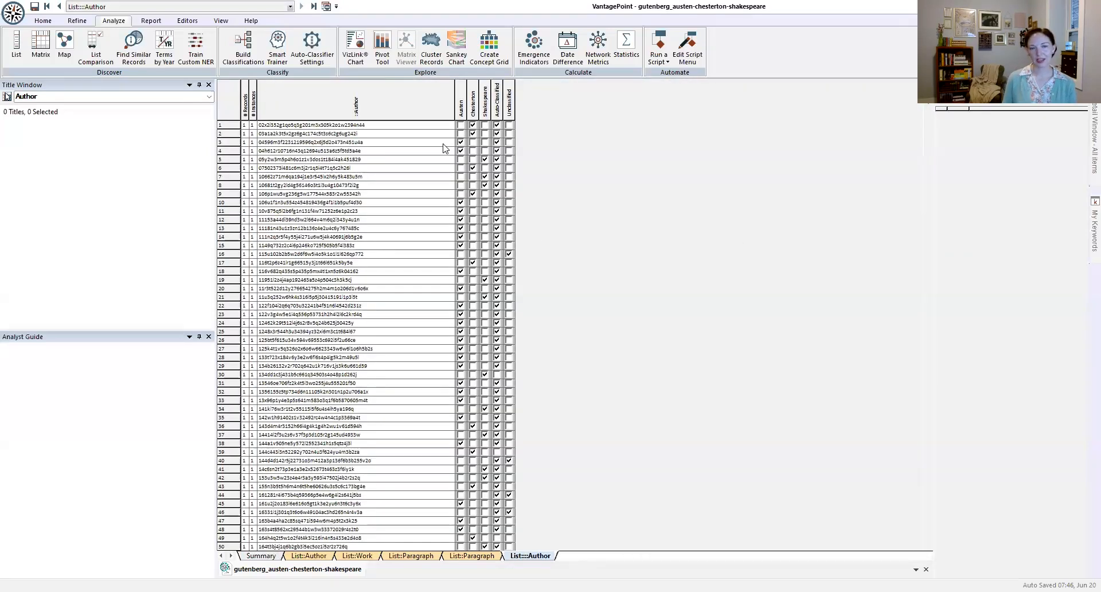
pyautogui.click(497, 98)
pyautogui.scroll(-2, 439, 311)
pyautogui.scroll(2, 440, 311)
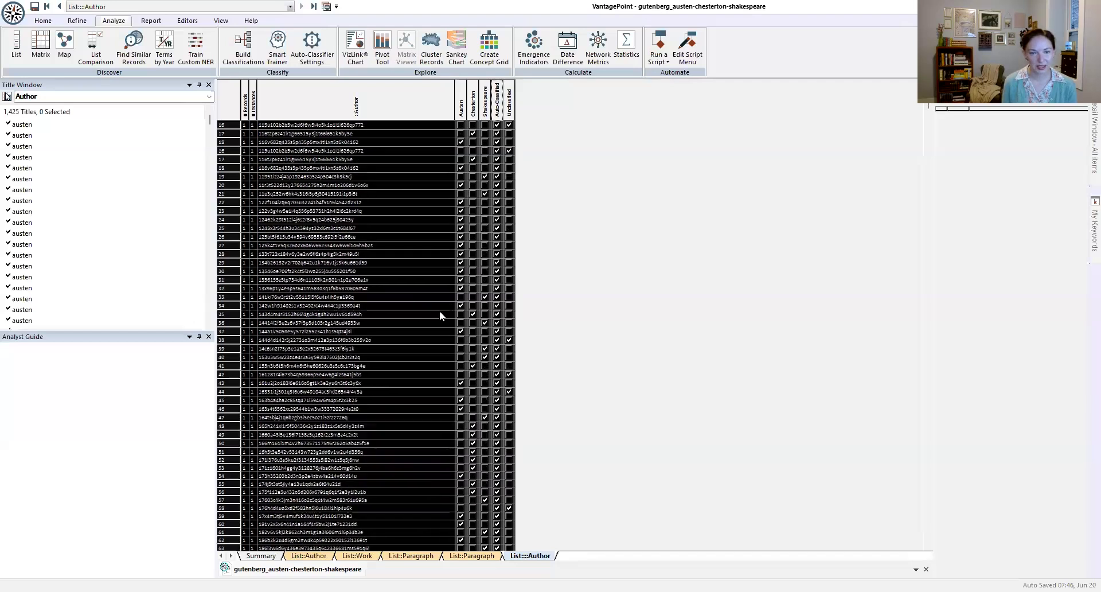
# Step: Bring the Unclassified group's records together in the Author classification list and look through them
pyautogui.click(508, 98)
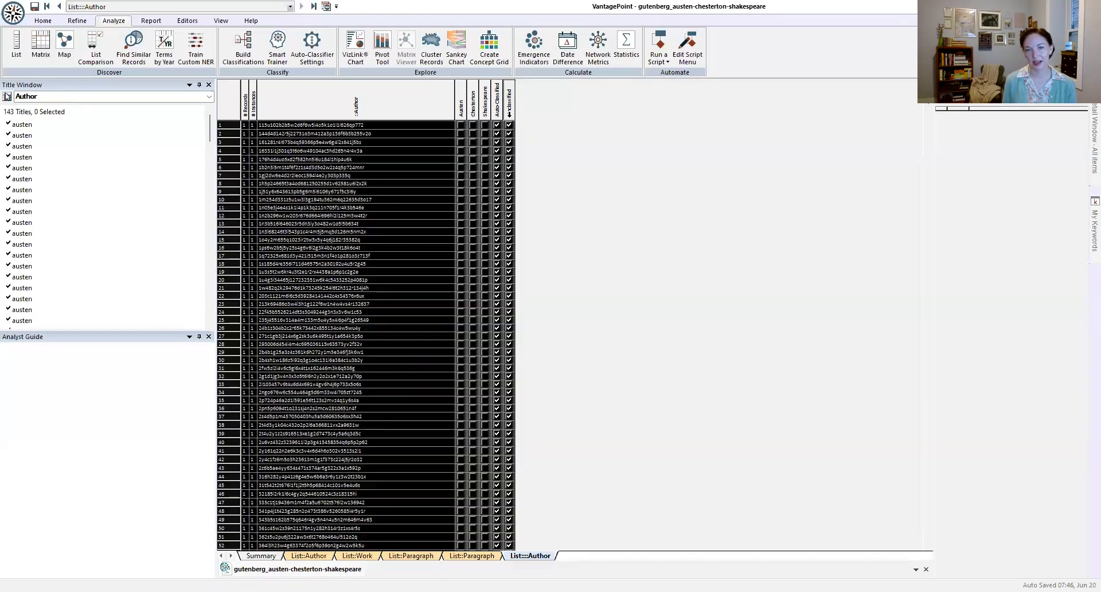
pyautogui.scroll(-6, 661, 240)
pyautogui.scroll(-20, 661, 240)
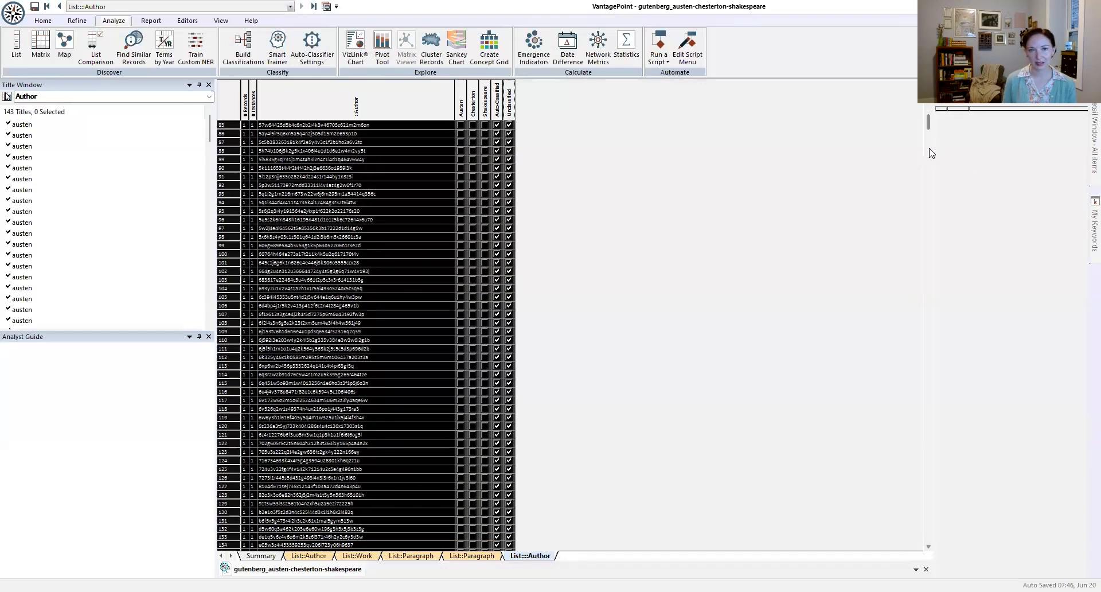
pyautogui.scroll(4, 762, 214)
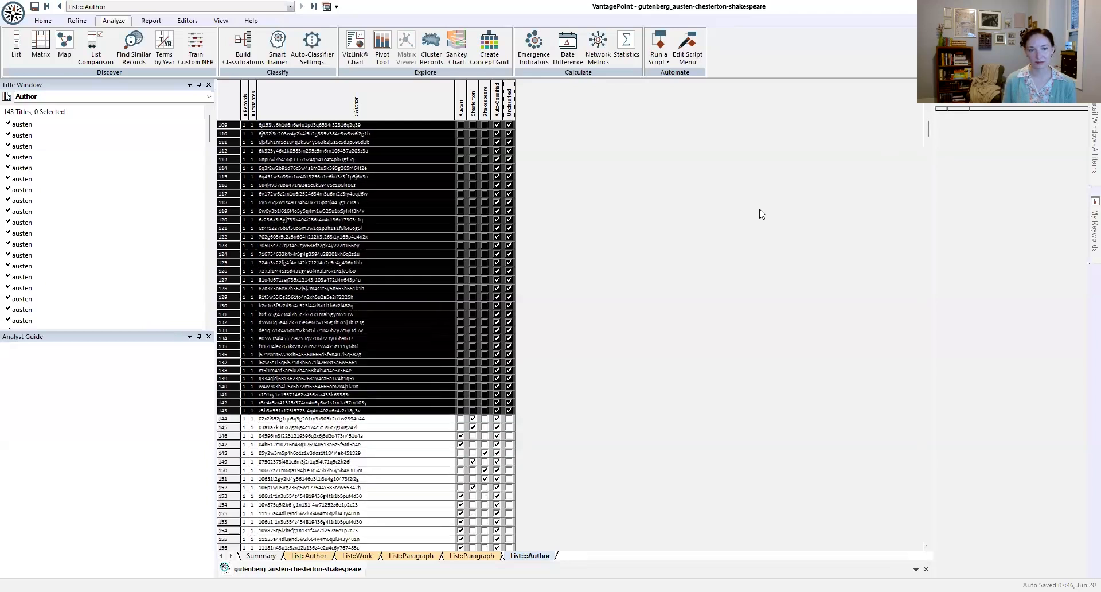
pyautogui.scroll(20, 762, 214)
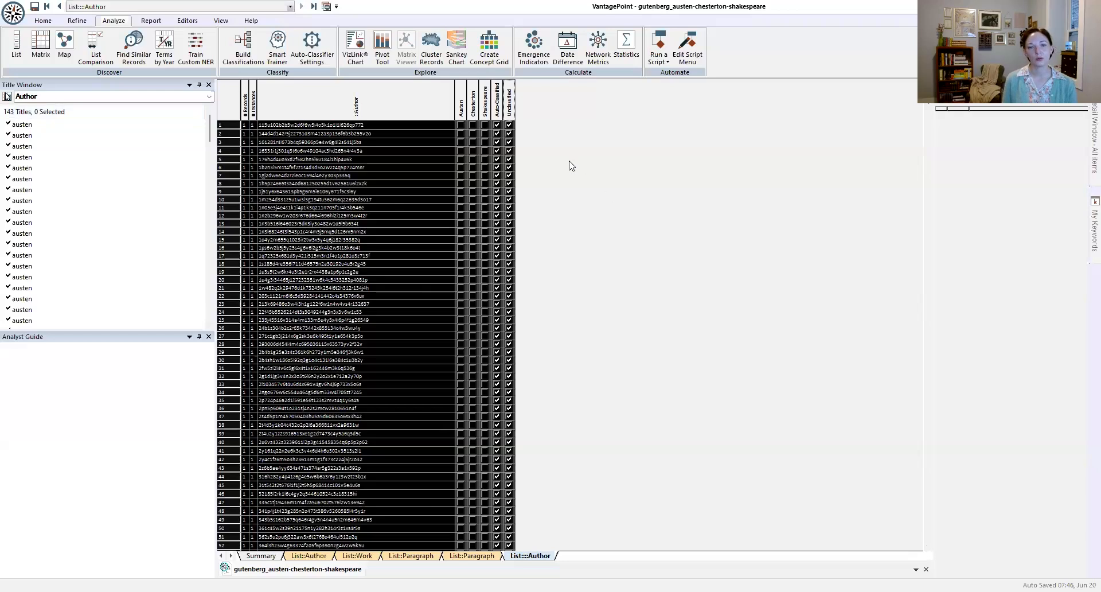
# Step: Sort the Shakespeare group's titles from highest to lowest score and view the record of the top title
pyautogui.click(485, 104)
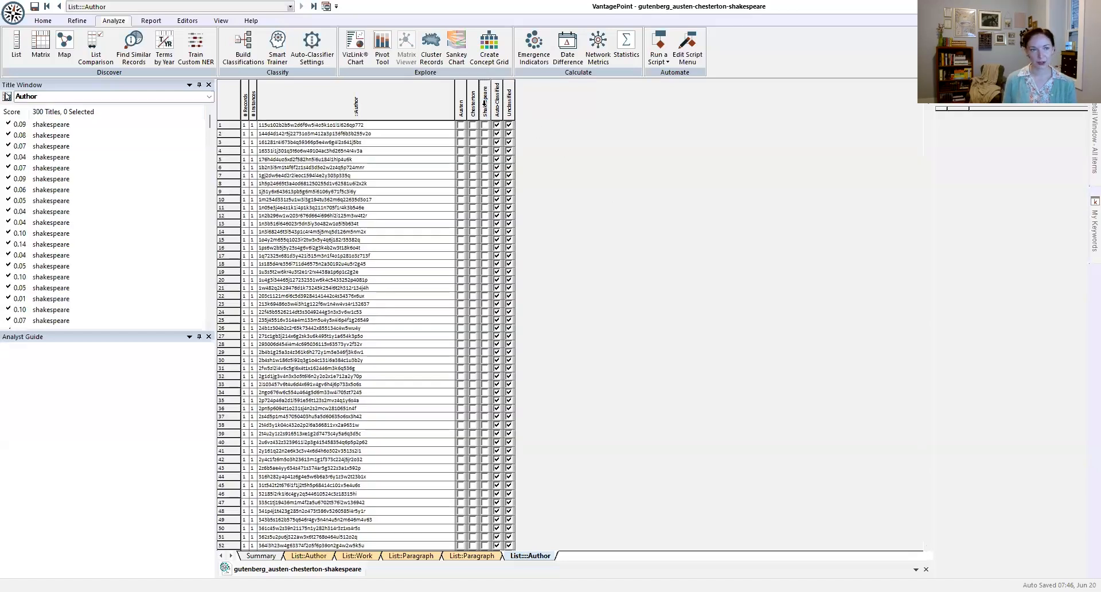
pyautogui.click(13, 112)
pyautogui.click(17, 114)
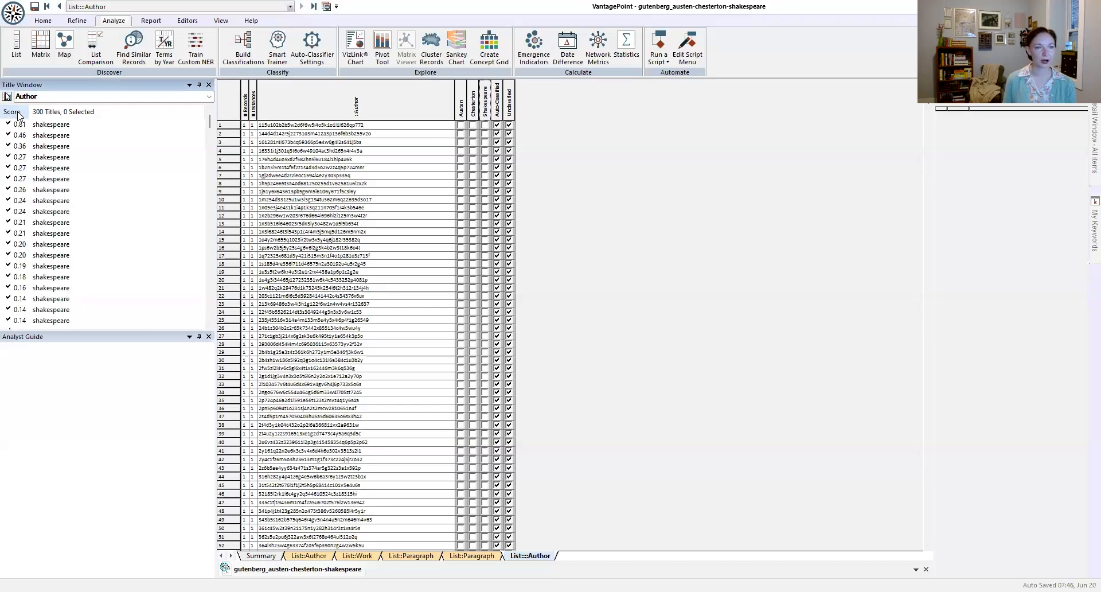
pyautogui.click(66, 128)
pyautogui.doubleClick(67, 127)
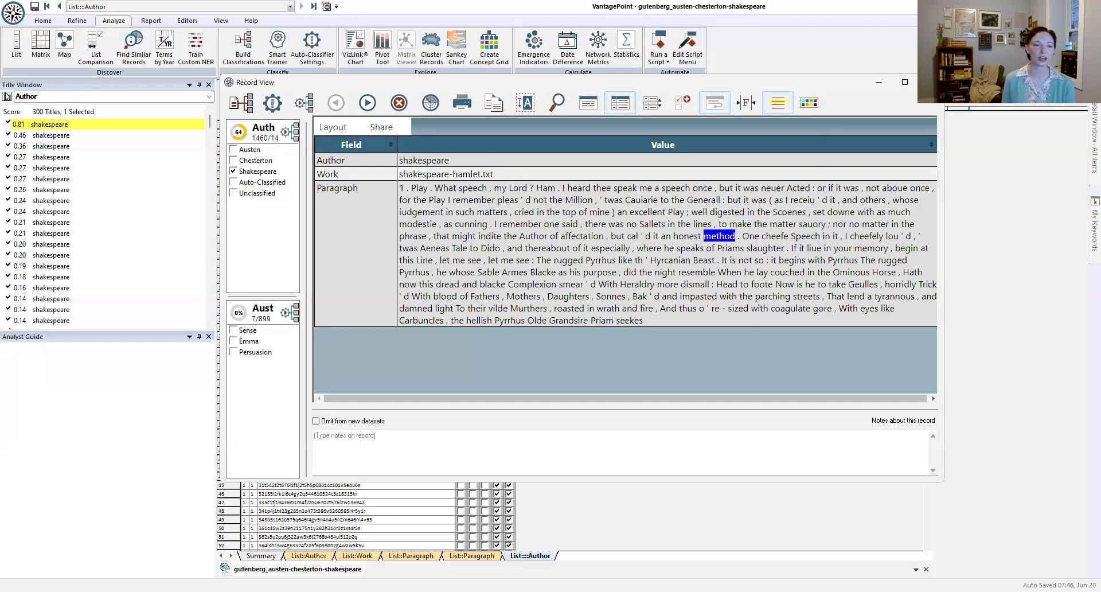
pyautogui.click(931, 82)
# Step: Re-sort the Shakespeare titles from lowest to highest score and view the record of the lowest-scoring title
pyautogui.click(11, 113)
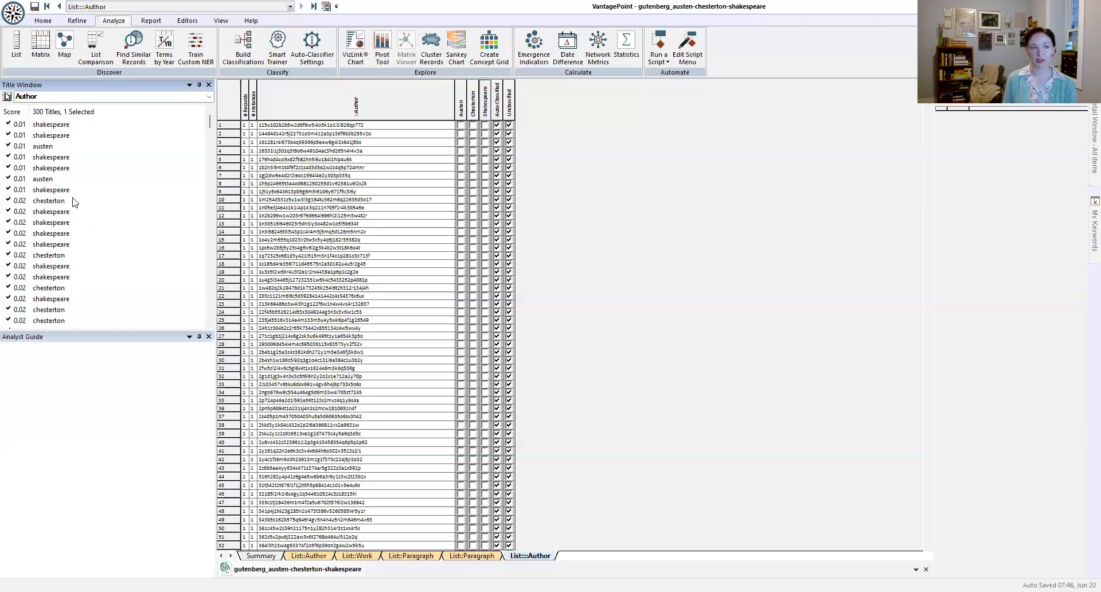
pyautogui.click(63, 125)
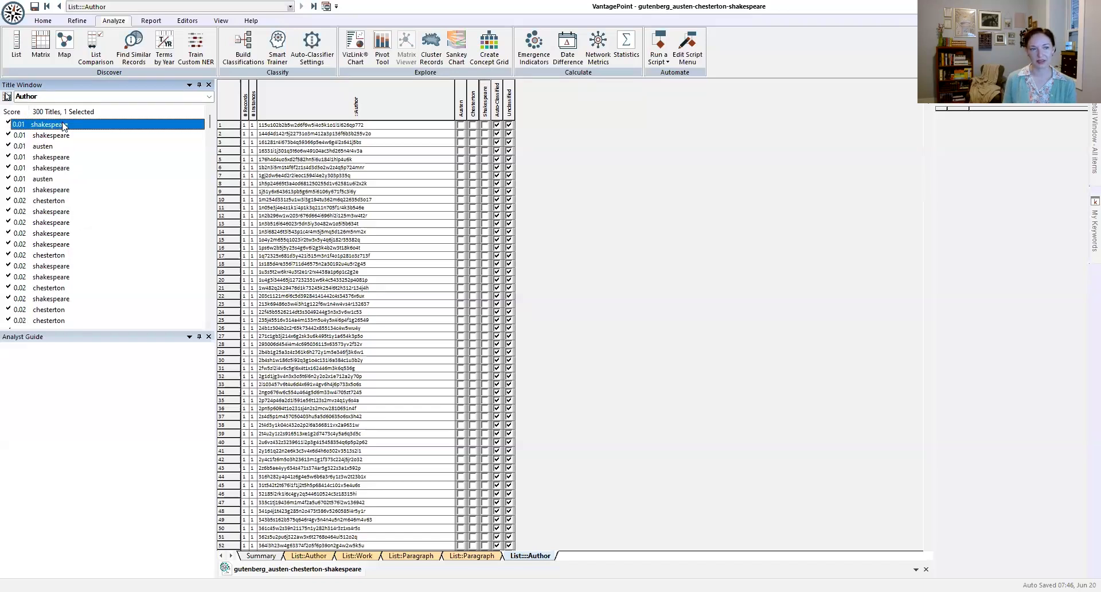
pyautogui.doubleClick(63, 125)
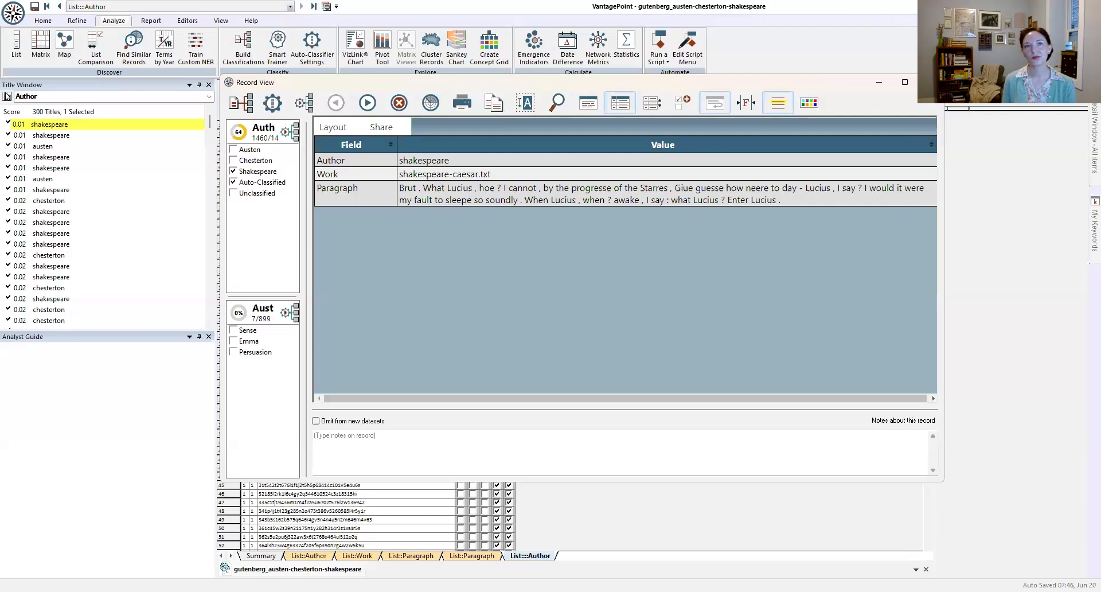
pyautogui.click(931, 82)
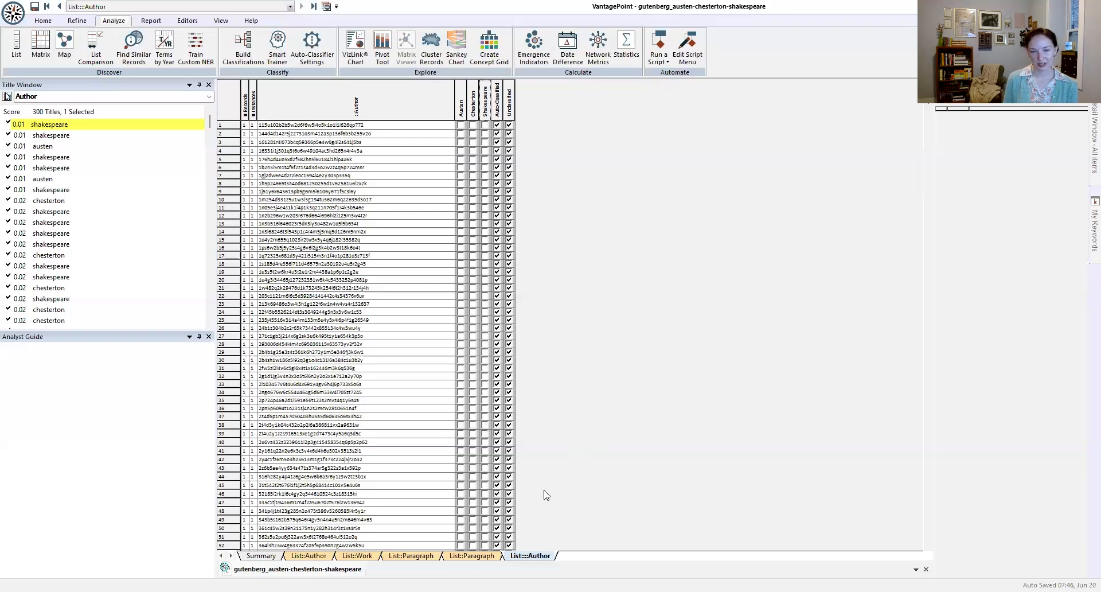
# Step: Sort the Work list by name and classify the first 16 austen-emma.txt titles as Austen's Emma sub category
pyautogui.click(357, 556)
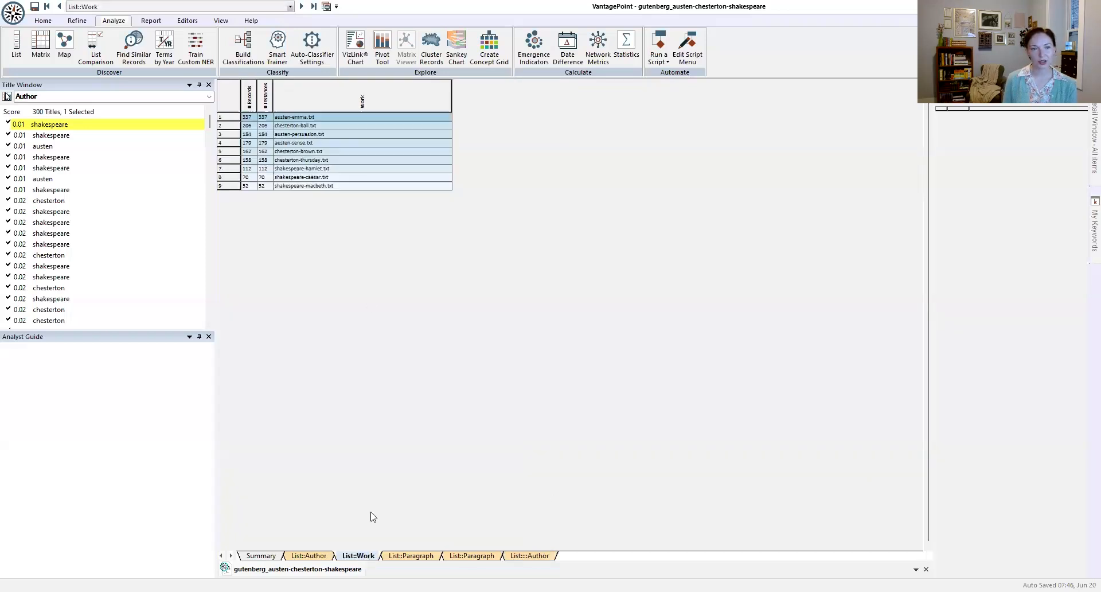
pyautogui.click(305, 92)
pyautogui.click(320, 119)
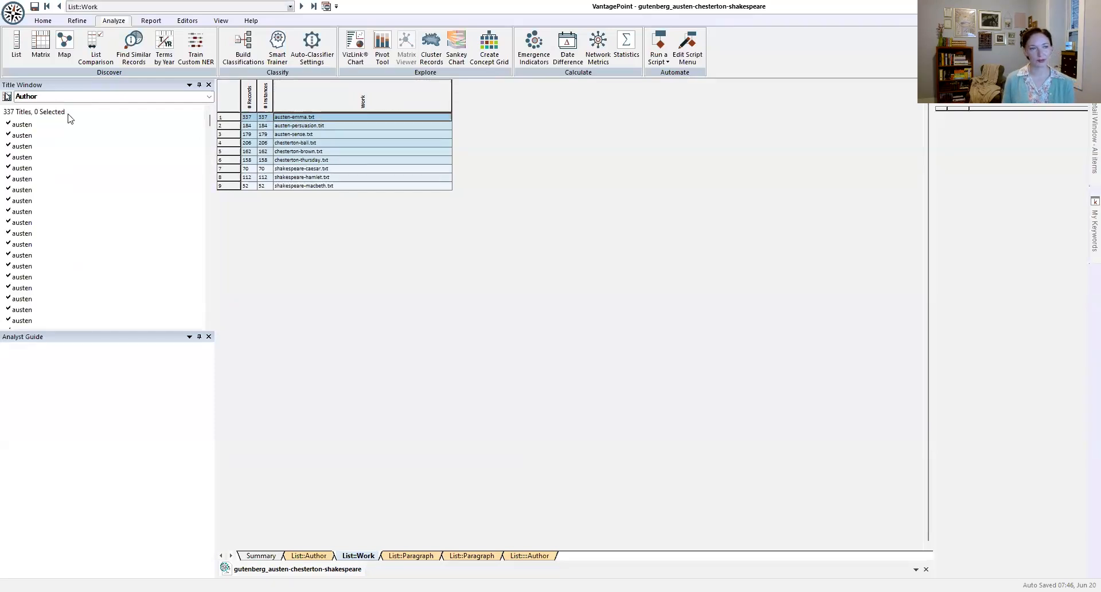
pyautogui.click(40, 125)
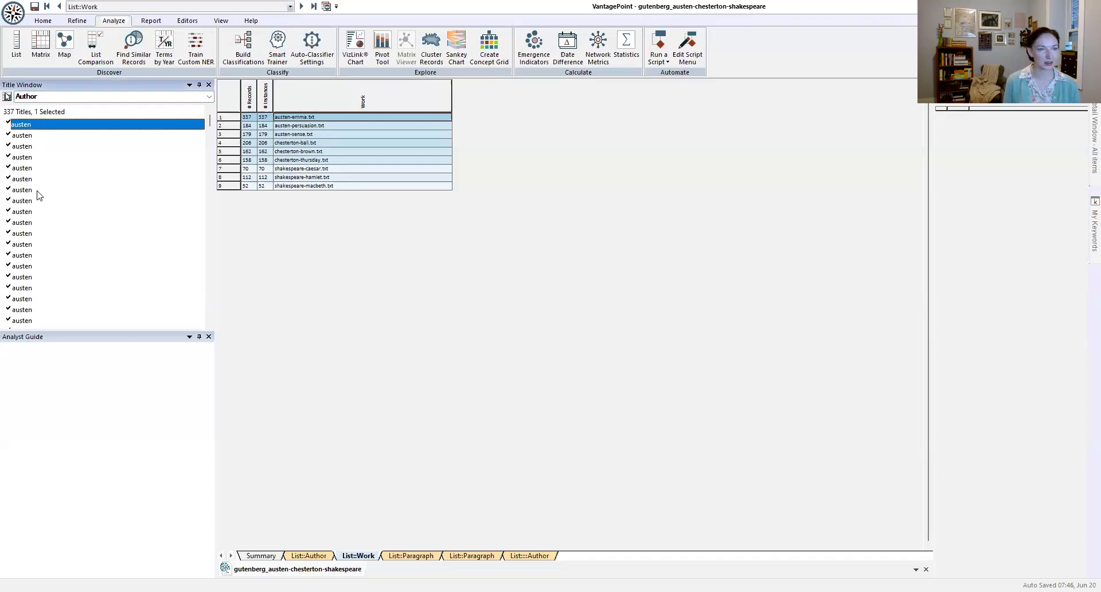
pyautogui.click(39, 288)
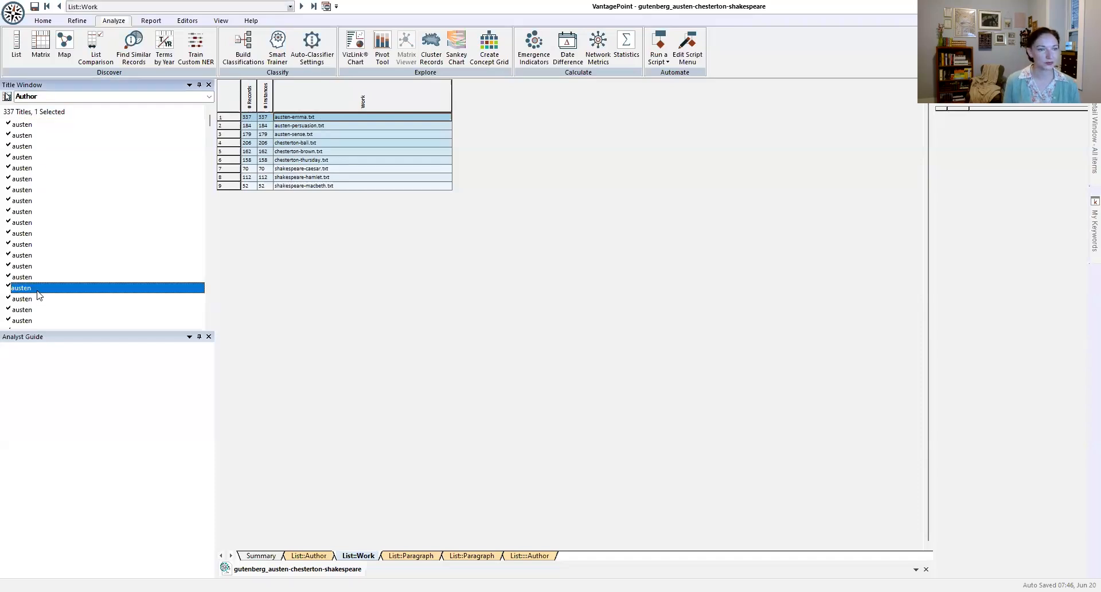
pyautogui.keyDown('shift'); pyautogui.click(28, 126); pyautogui.keyUp('shift')
pyautogui.rightClick(101, 199)
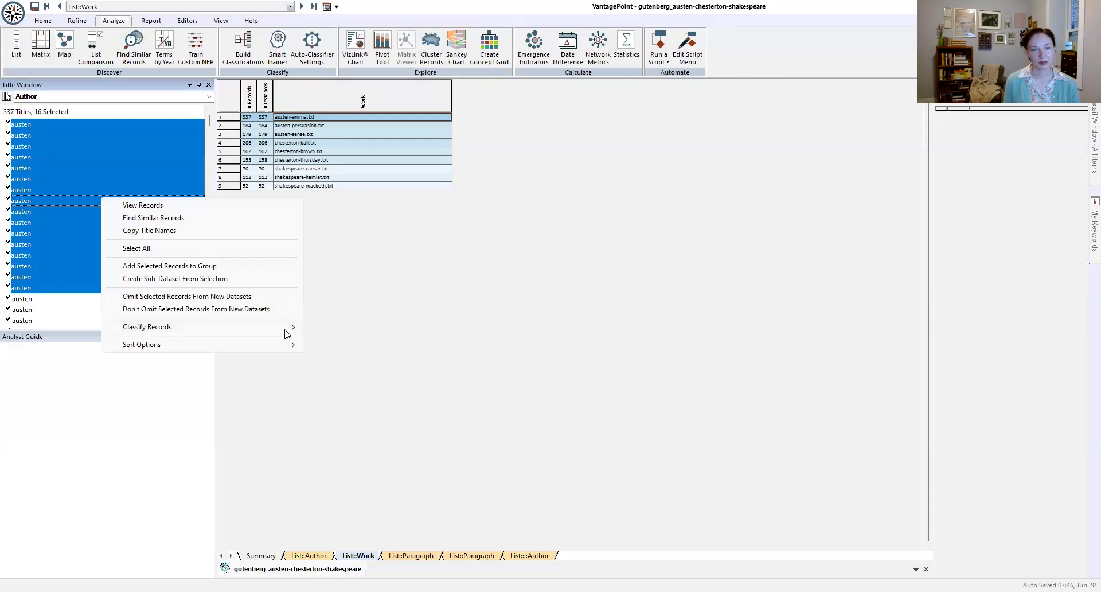
pyautogui.moveTo(285, 332)
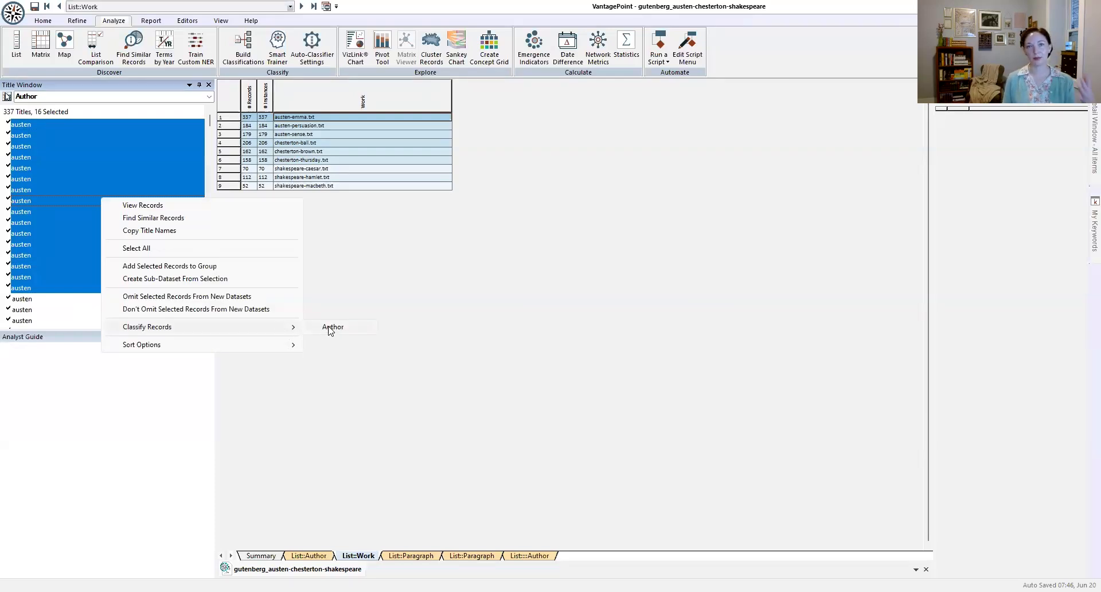
pyautogui.click(332, 327)
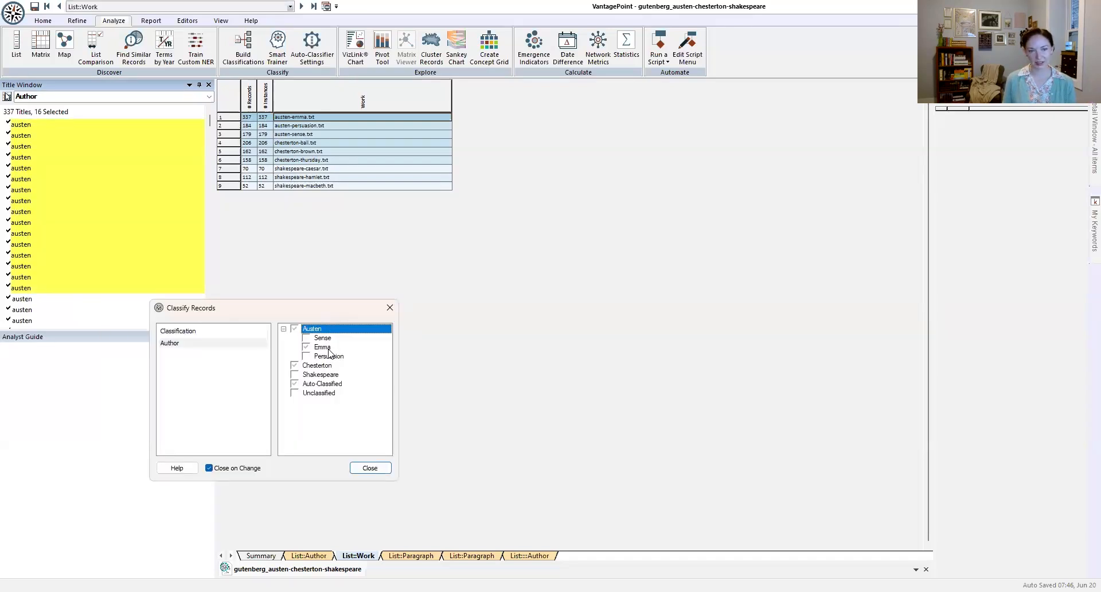
pyautogui.click(323, 347)
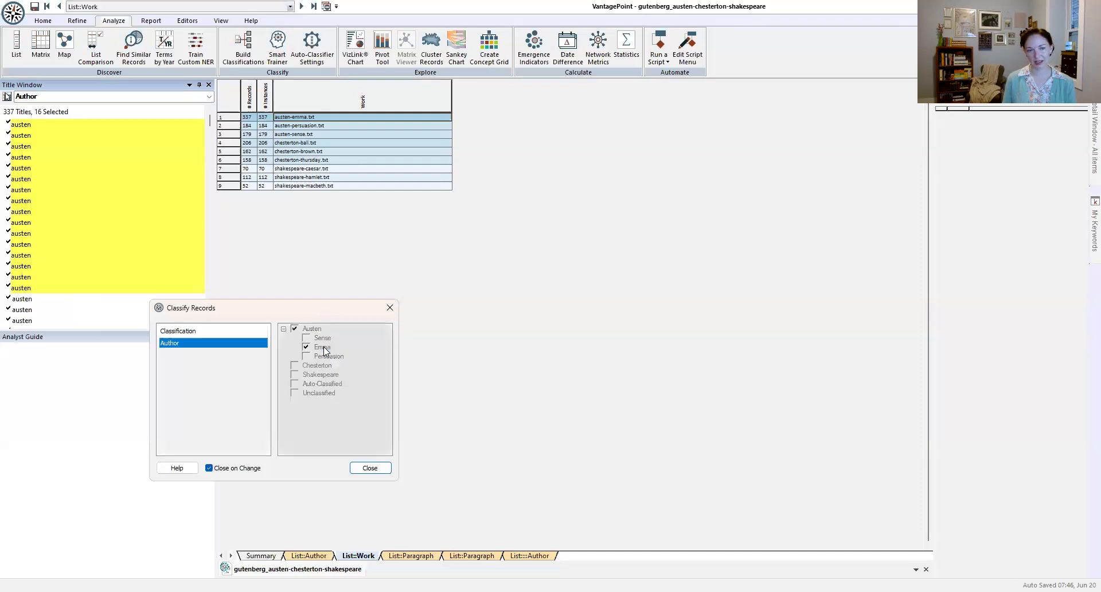
# Step: Classify the first 18 titles of austen-persuasion.txt as Austen's Persuasion sub category in the Author classification
pyautogui.click(328, 127)
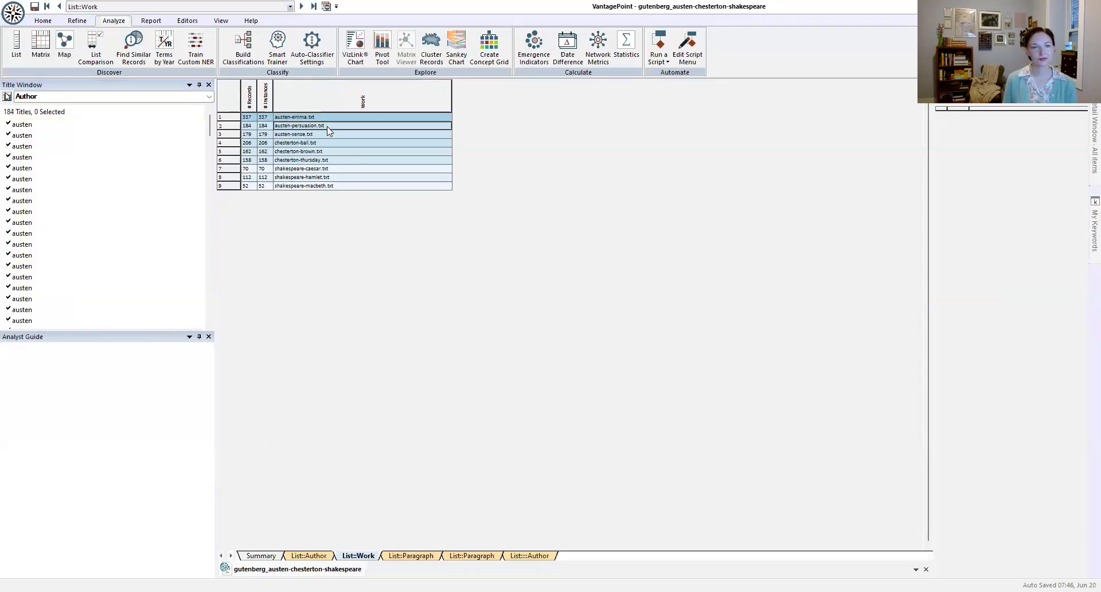
pyautogui.click(57, 125)
pyautogui.keyDown('shift'); pyautogui.click(69, 311); pyautogui.keyUp('shift')
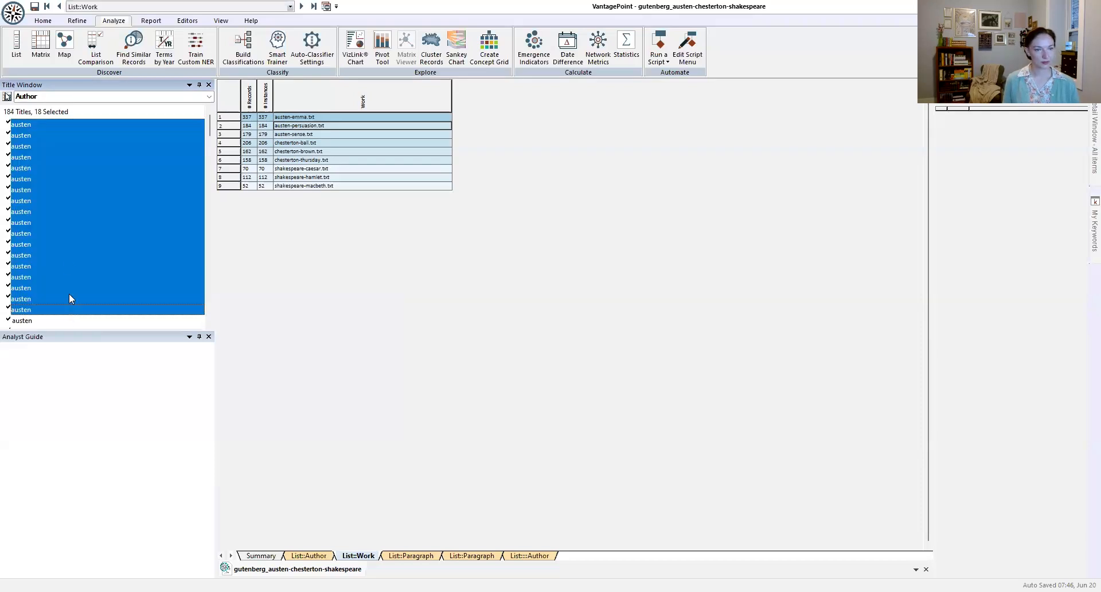
pyautogui.rightClick(71, 184)
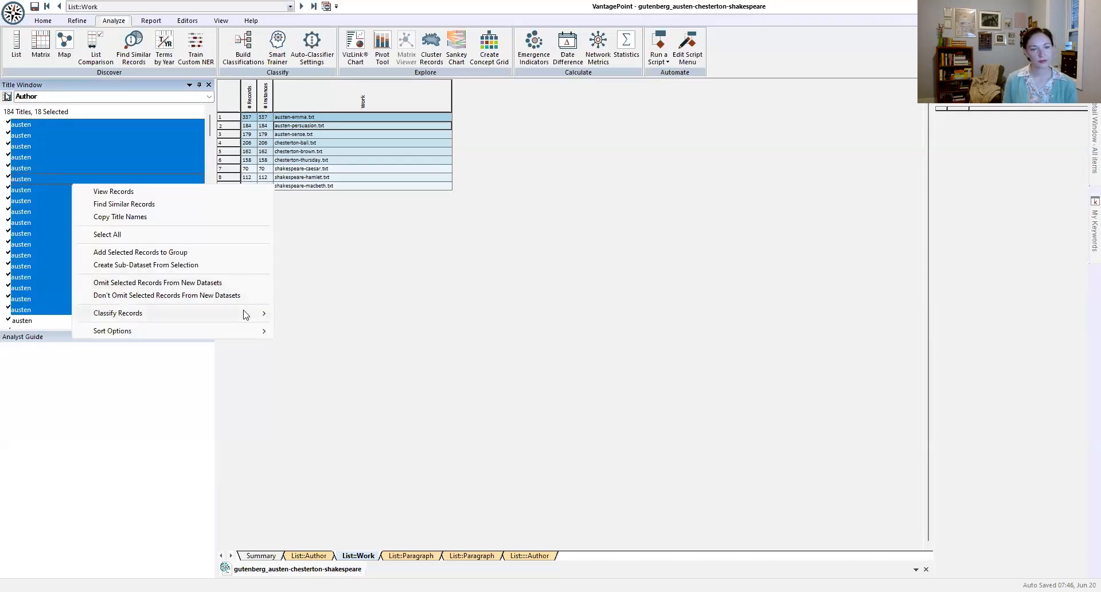
pyautogui.click(310, 318)
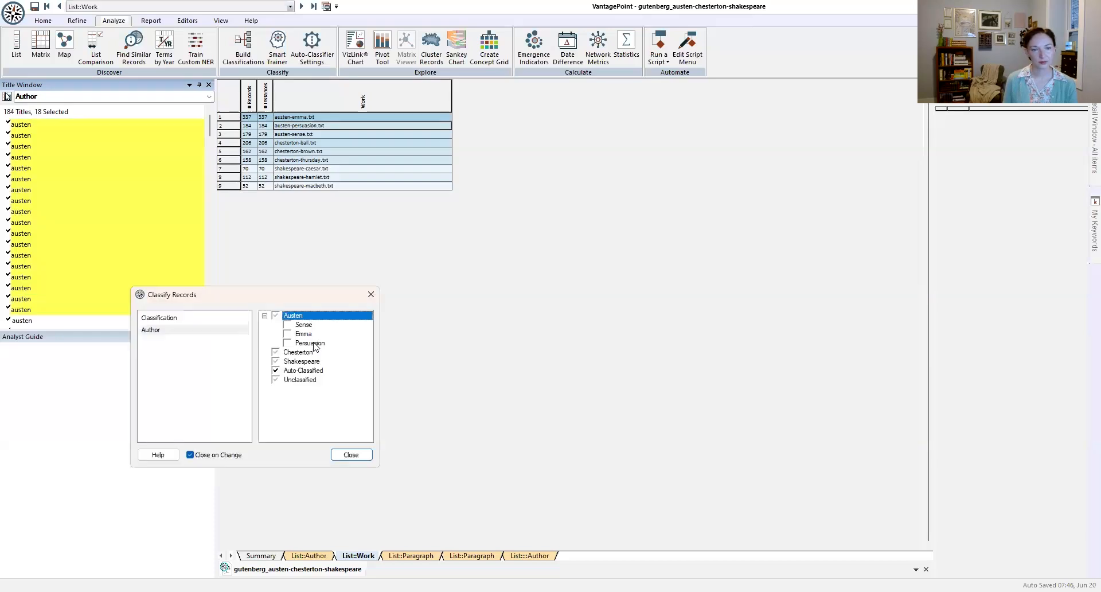
pyautogui.click(315, 345)
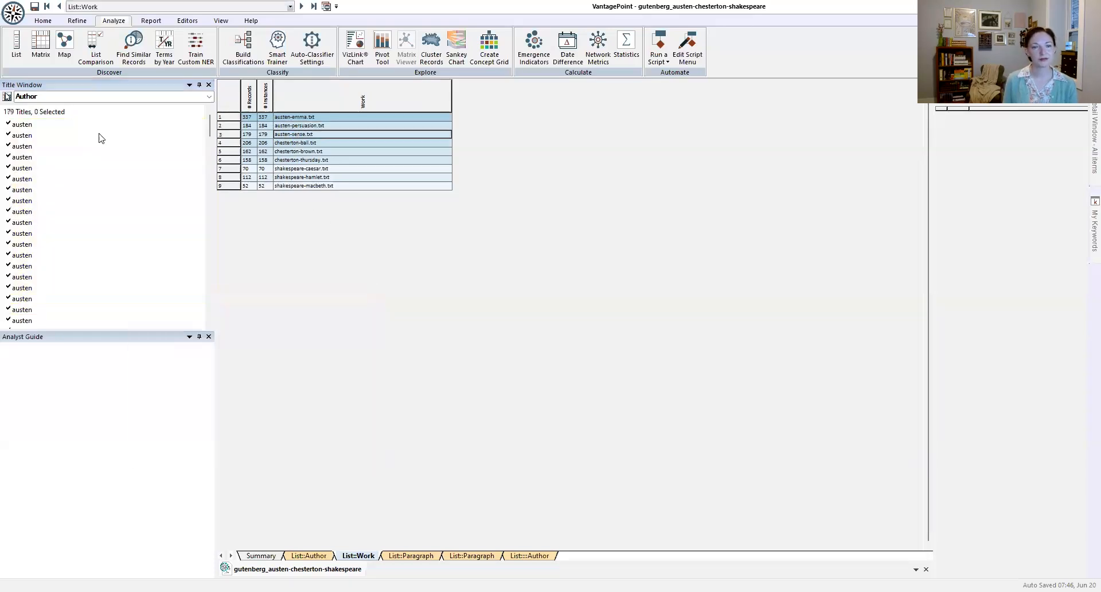
# Step: Classify the first 17 titles of austen-sense.txt as Austen's Sense sub category in the Author classification
pyautogui.click(40, 124)
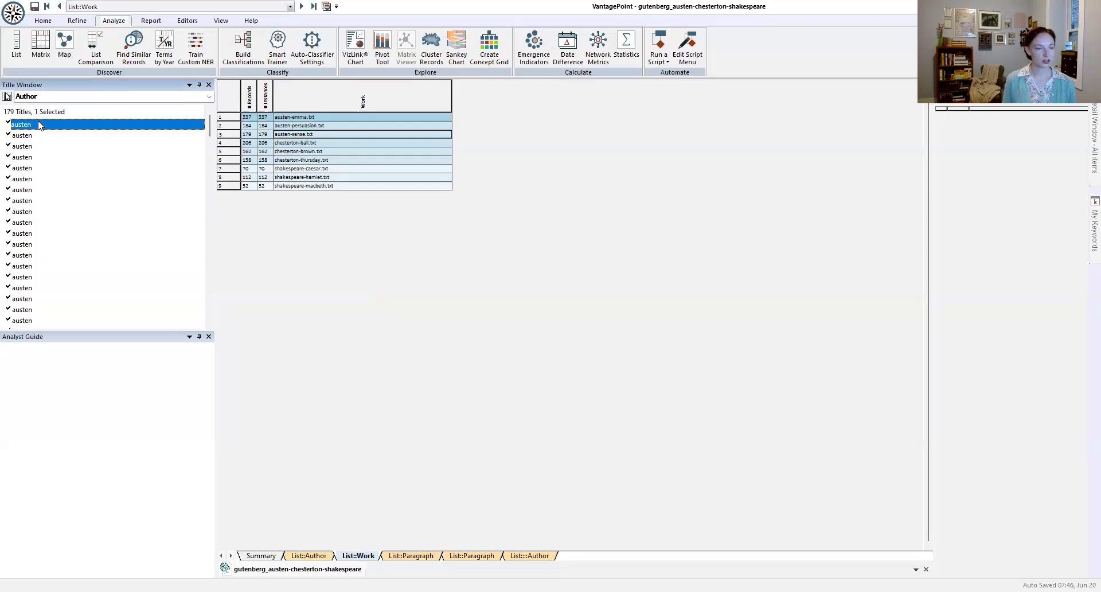
pyautogui.keyDown('shift'); pyautogui.click(81, 299); pyautogui.keyUp('shift')
pyautogui.rightClick(80, 209)
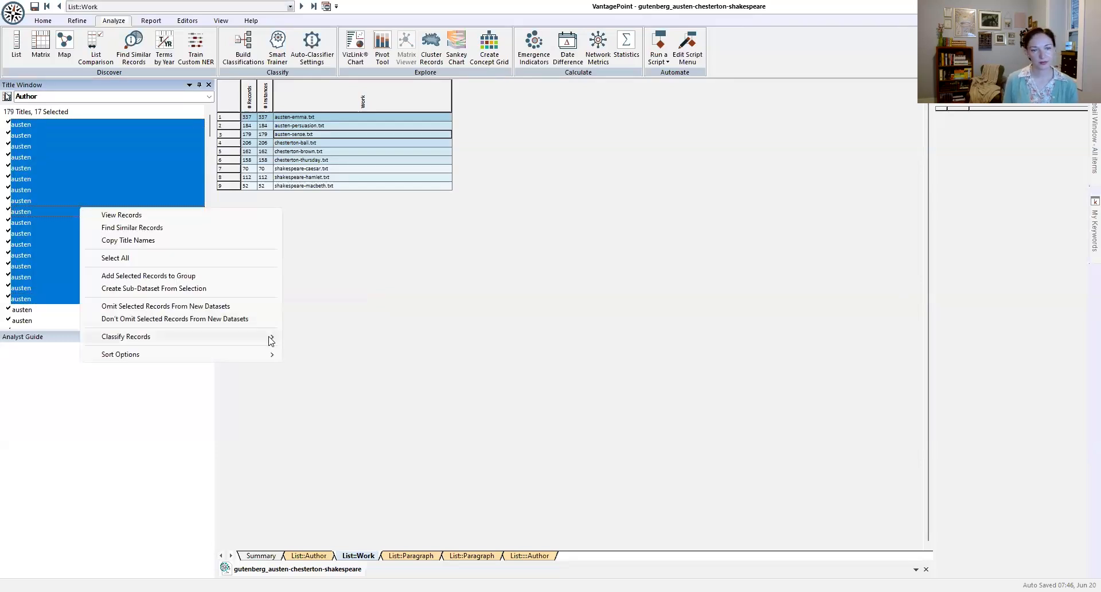
pyautogui.moveTo(271, 340)
pyautogui.click(314, 338)
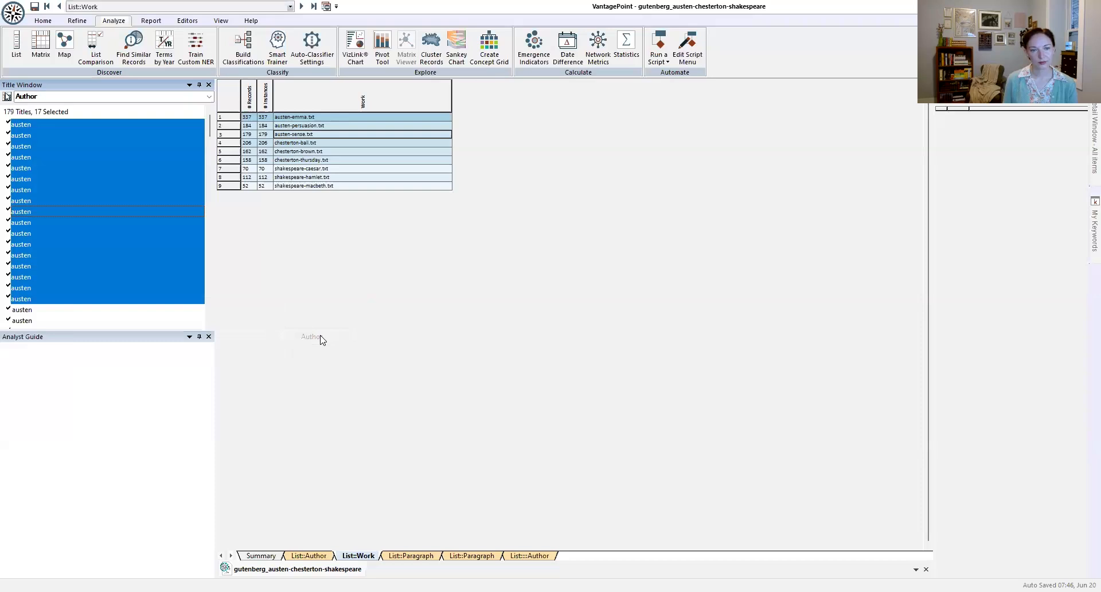
pyautogui.click(318, 348)
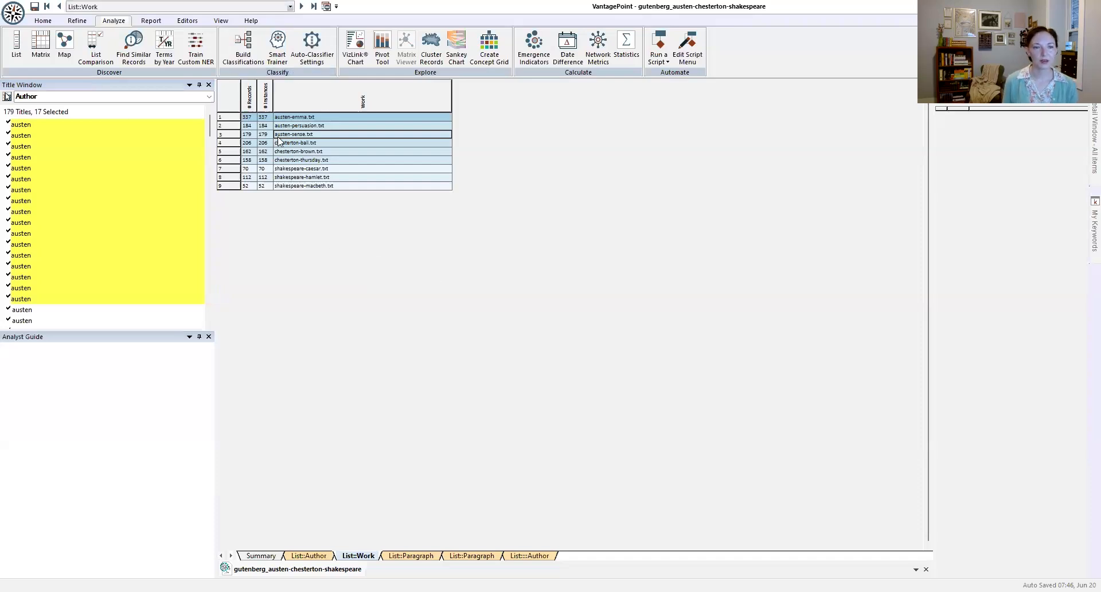
# Step: Reopen the Smart Trainer and draw another random record to refresh the Austen sub category training
pyautogui.click(277, 53)
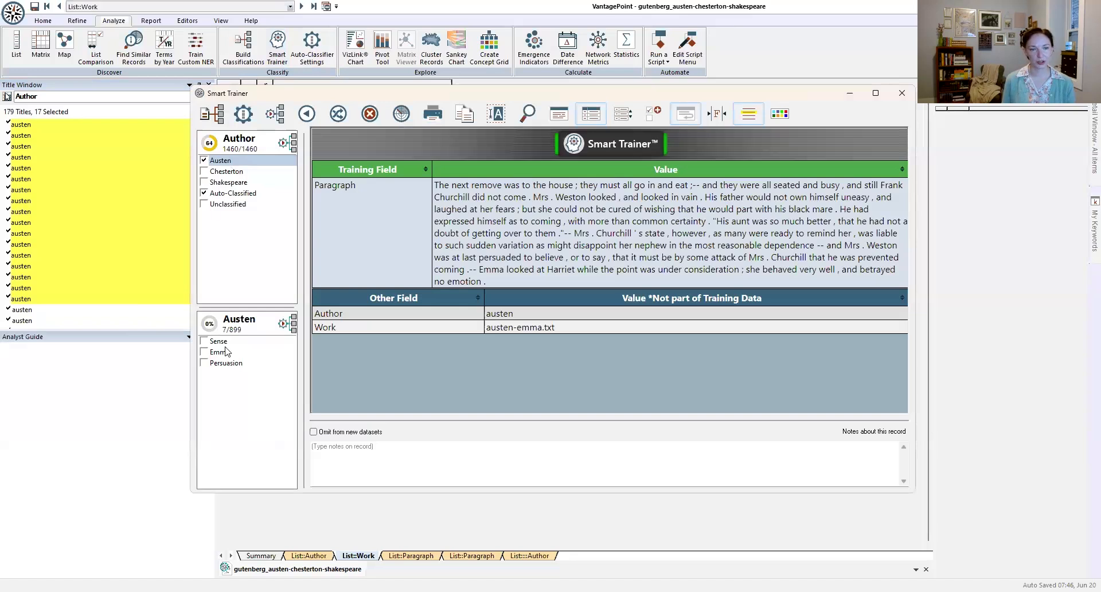
pyautogui.click(338, 114)
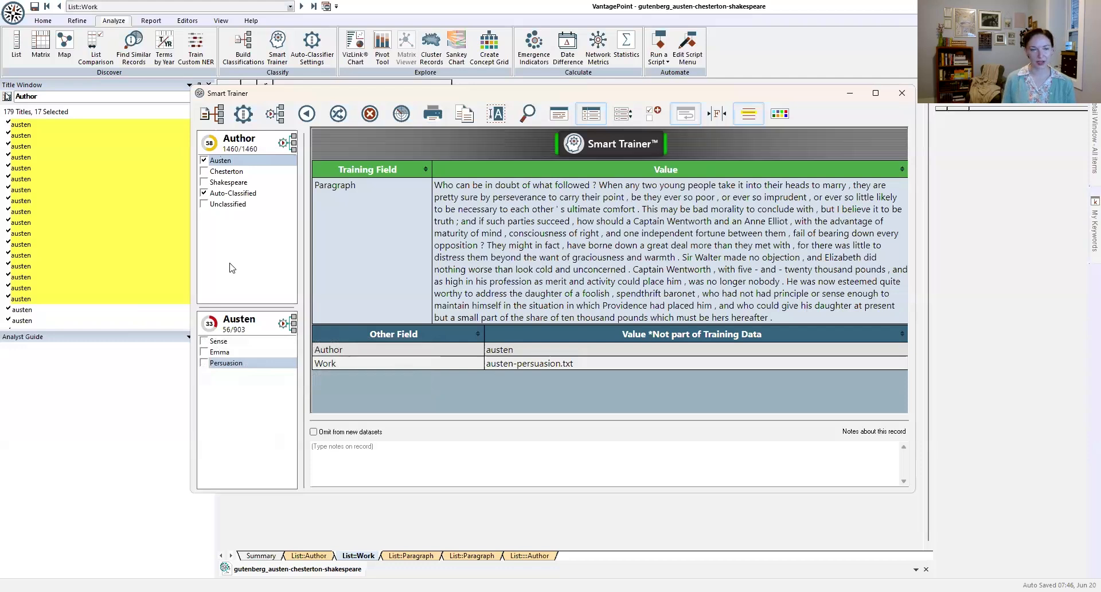
# Step: Auto-classify the records in the Austen classification field and close the Smart Trainer
pyautogui.click(209, 325)
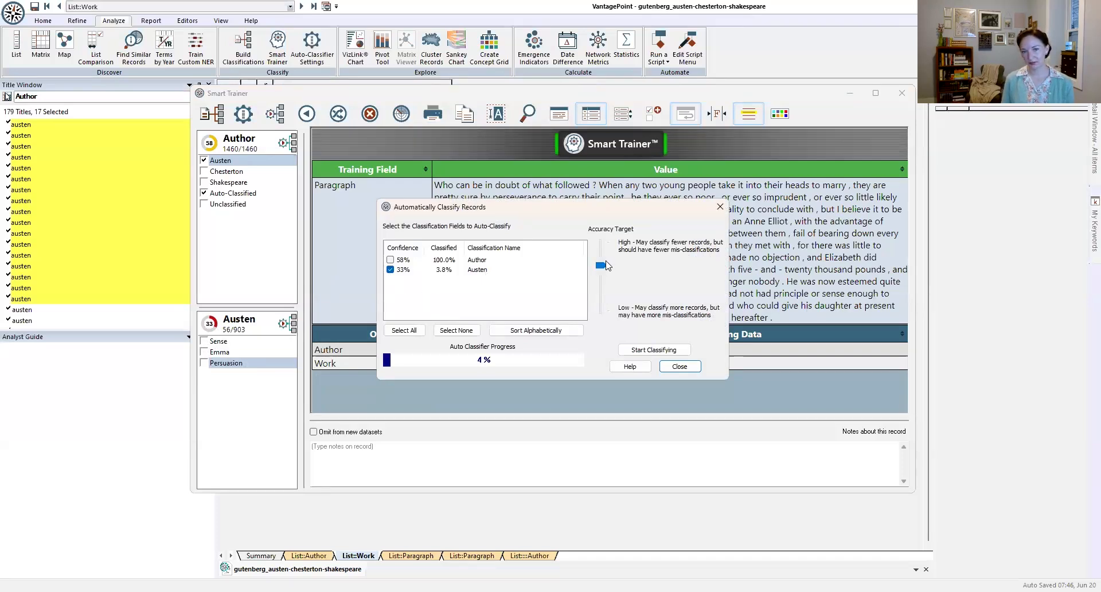
pyautogui.click(655, 350)
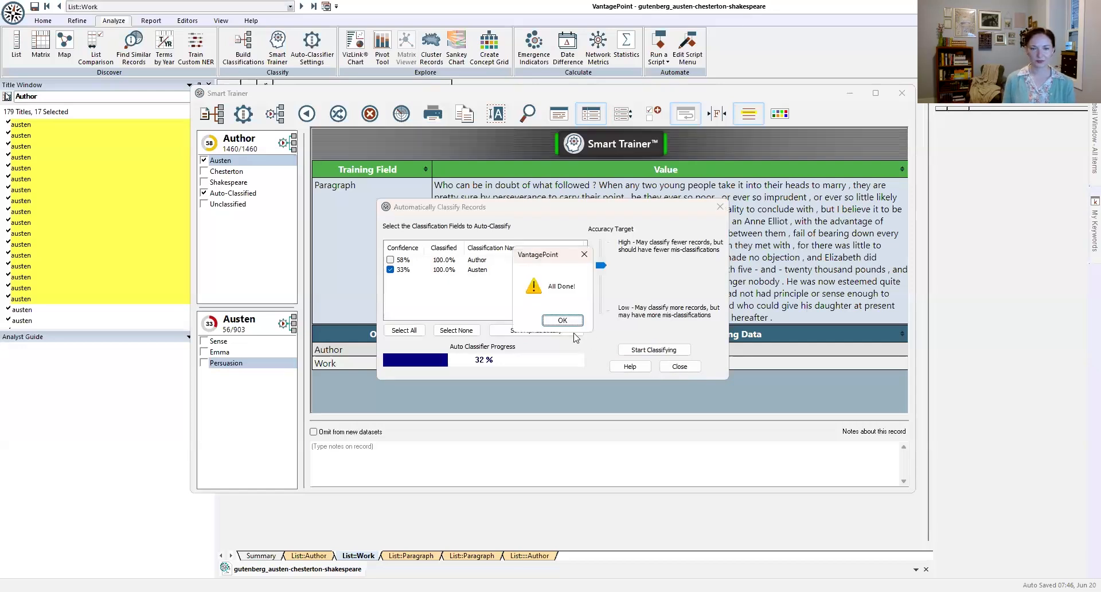
pyautogui.click(561, 320)
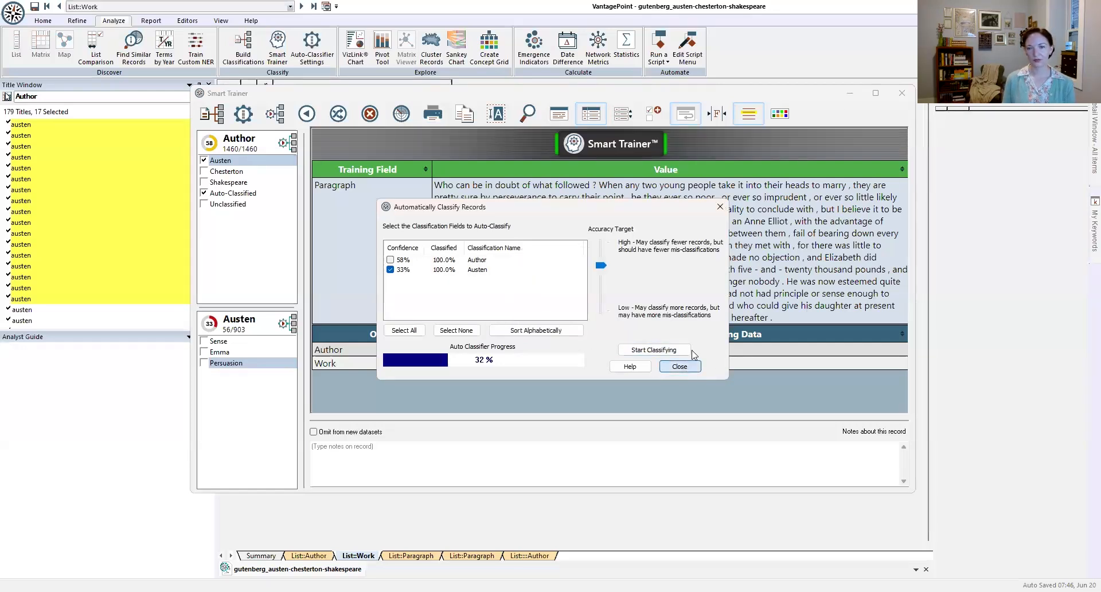
pyautogui.click(680, 365)
pyautogui.click(902, 95)
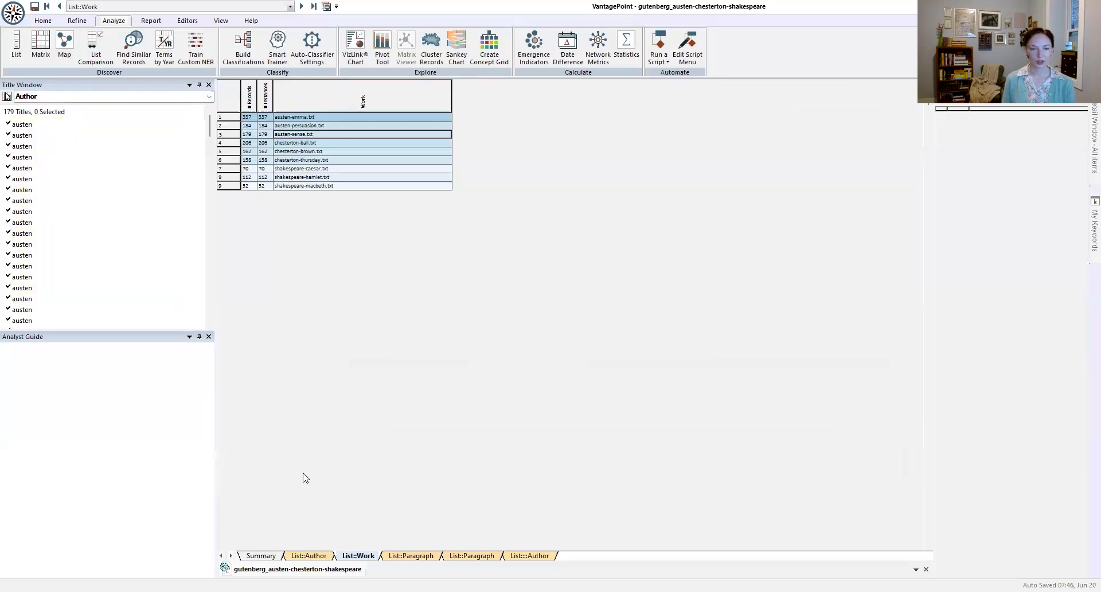
# Step: Open the Author and Subcategories list from the Summary sheet and sort it by the Author (Auto-Classified) column
pyautogui.click(261, 556)
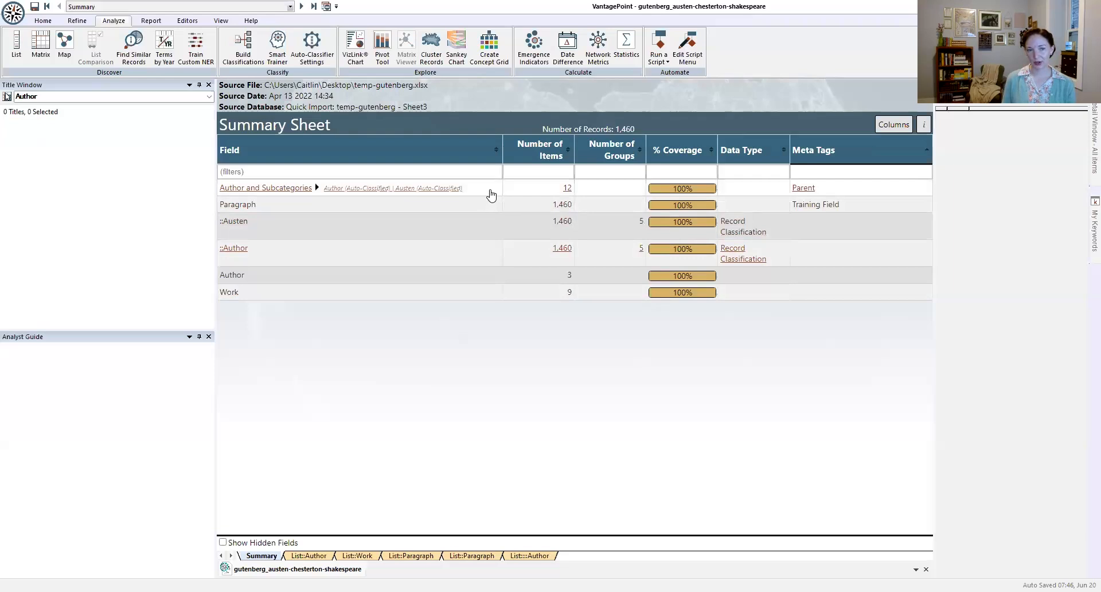
pyautogui.click(449, 189)
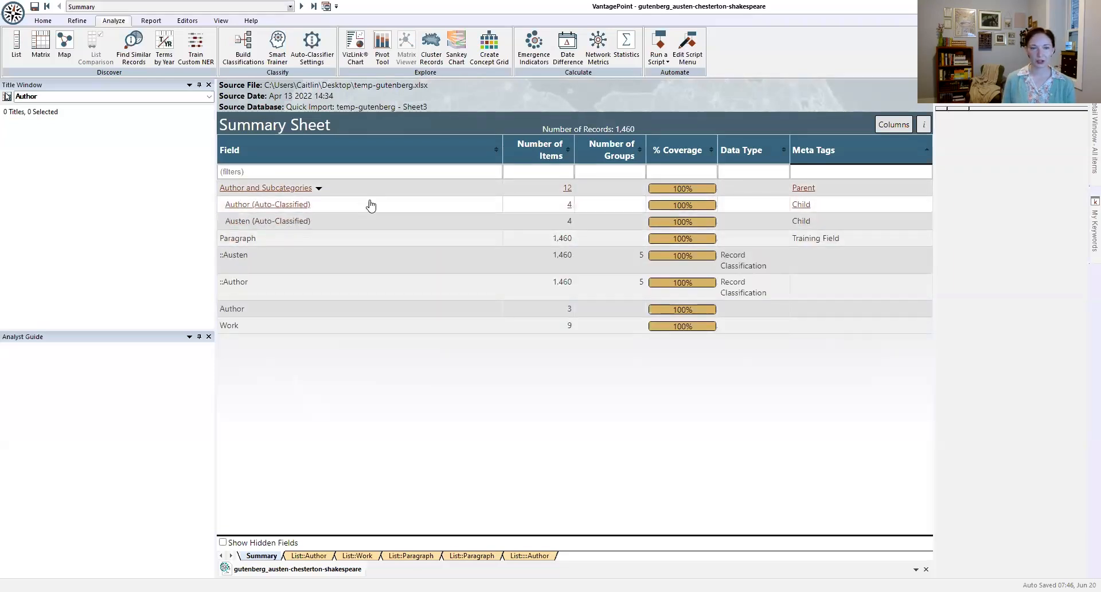
pyautogui.doubleClick(416, 194)
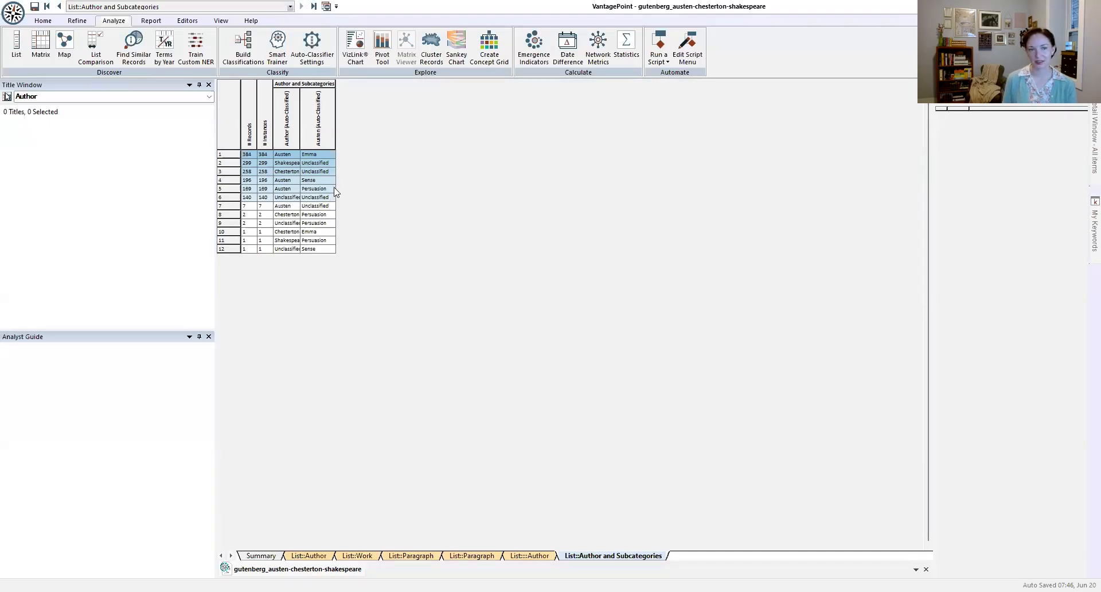
pyautogui.click(280, 124)
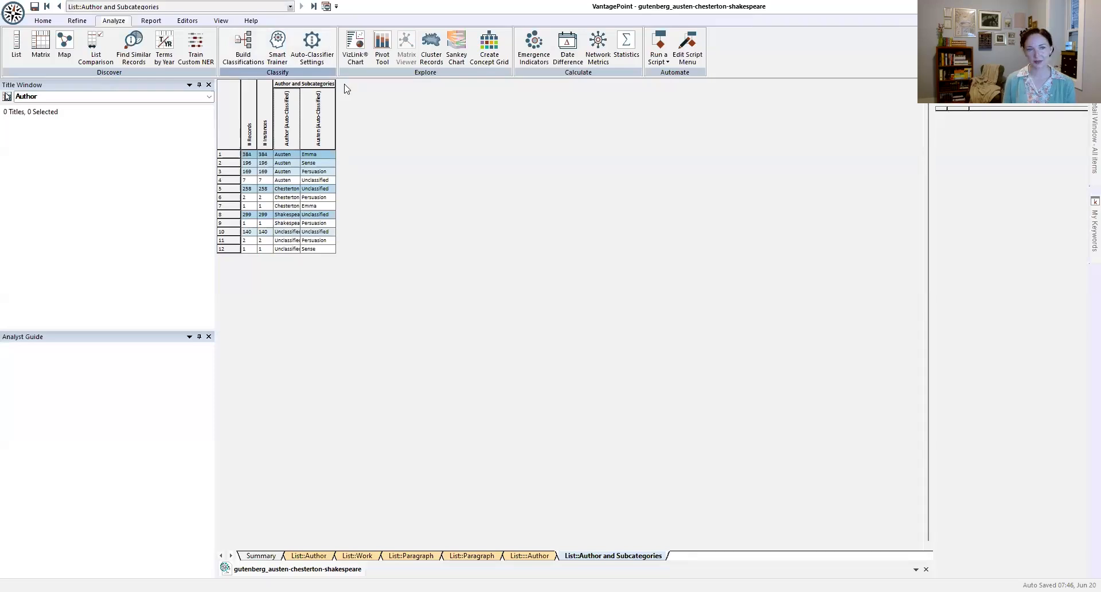
# Step: Export the ::Author classification's knowledge base to the Classifier Demo folder as gutenberg
pyautogui.click(312, 43)
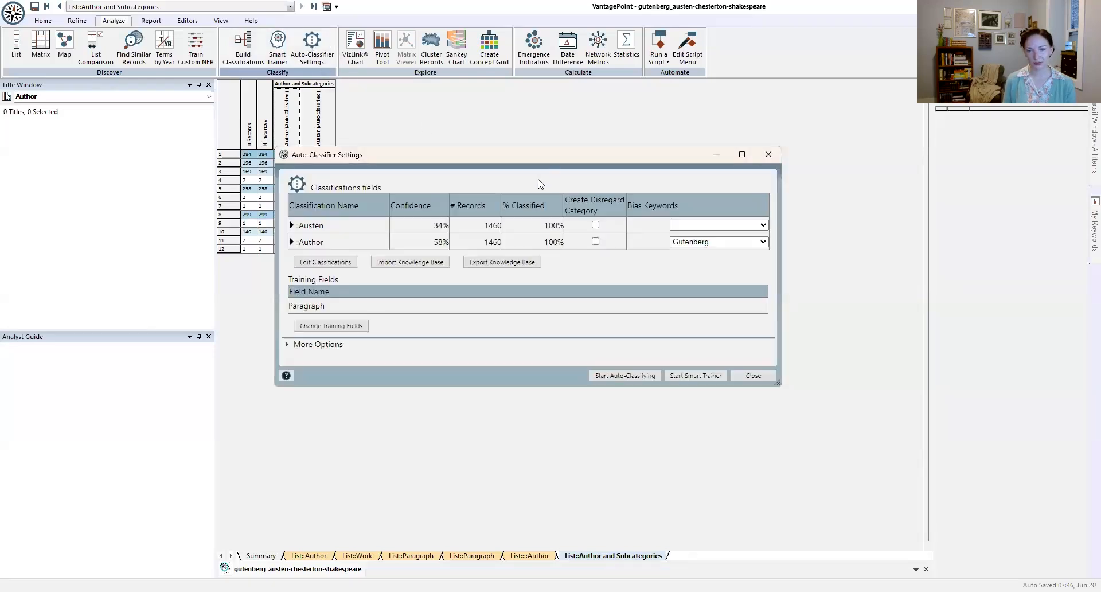
pyautogui.click(513, 263)
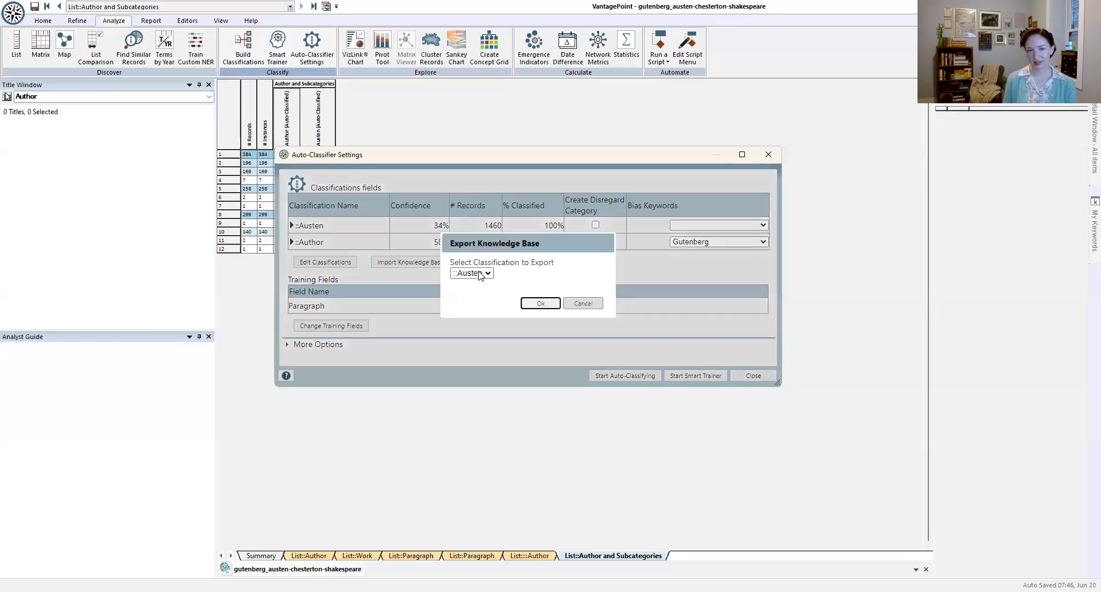
pyautogui.click(481, 273)
pyautogui.click(478, 295)
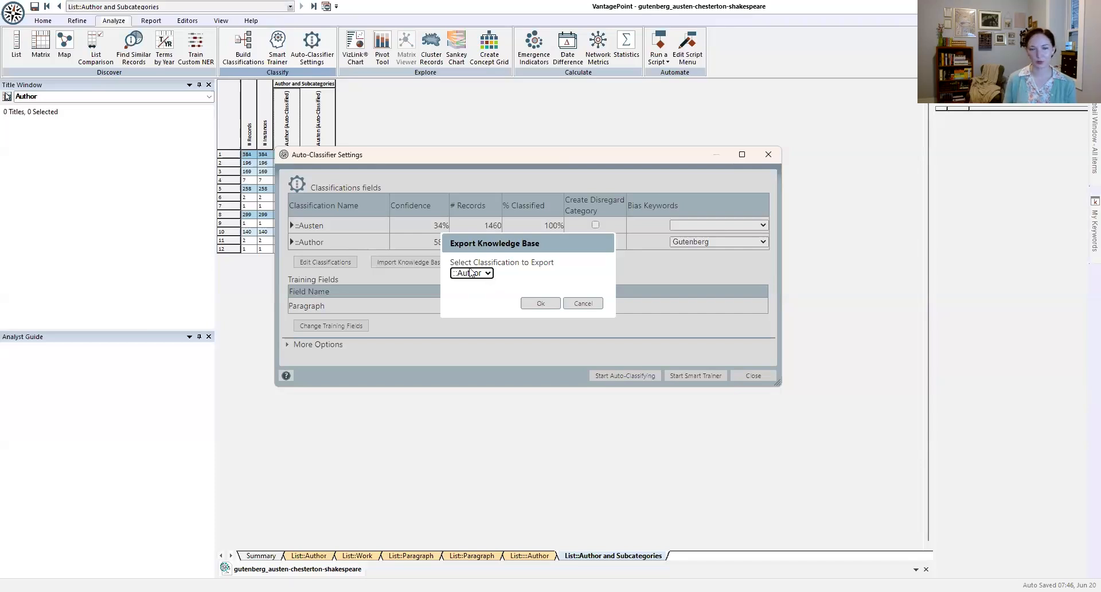
pyautogui.click(541, 304)
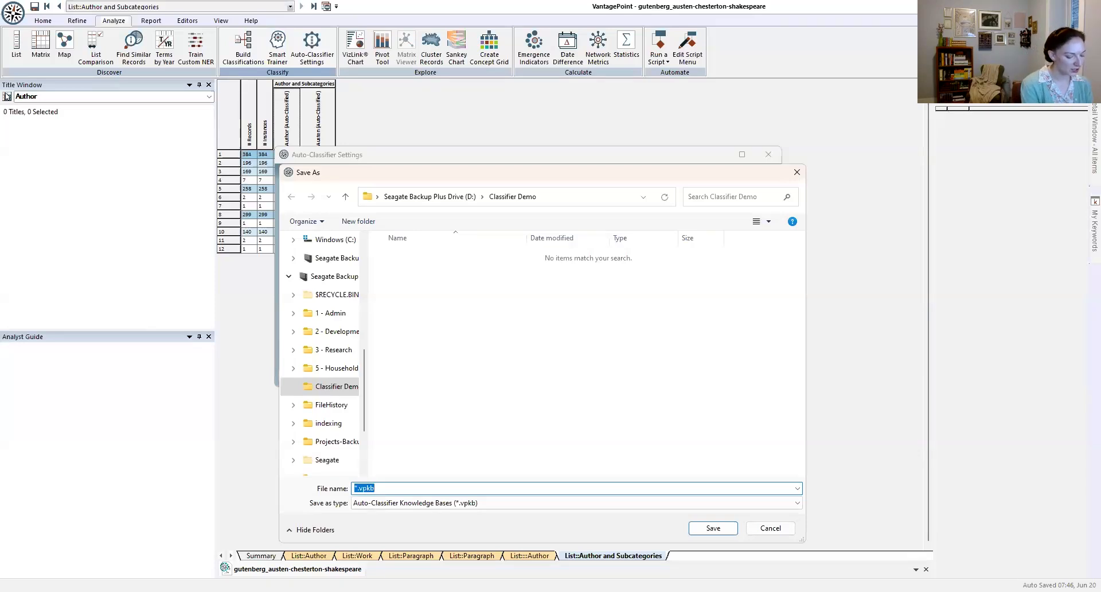
pyautogui.write('gutenberg')
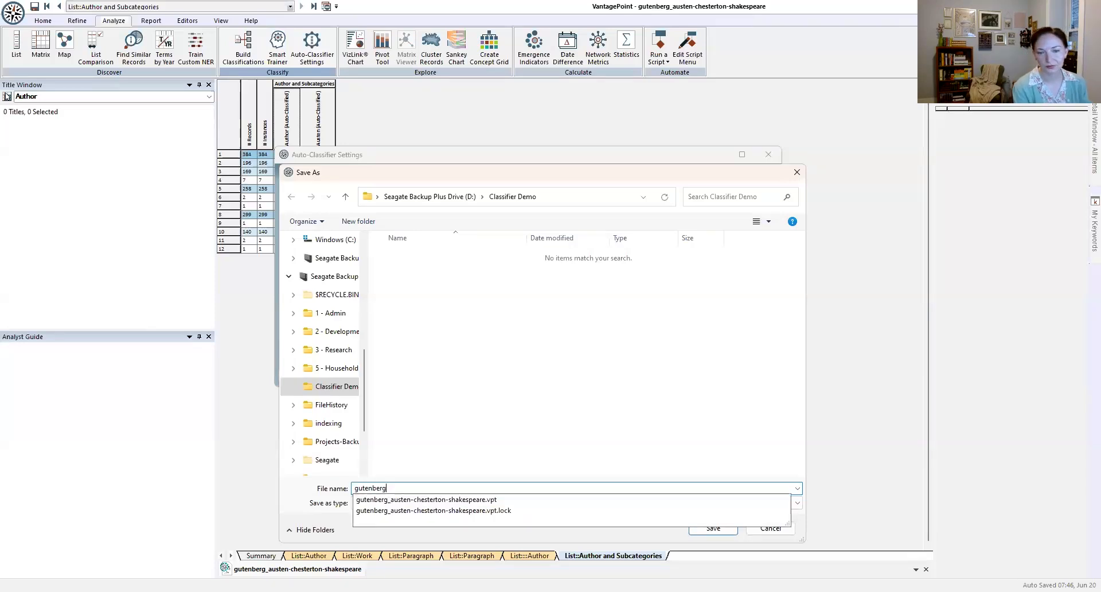
pyautogui.press('Return')
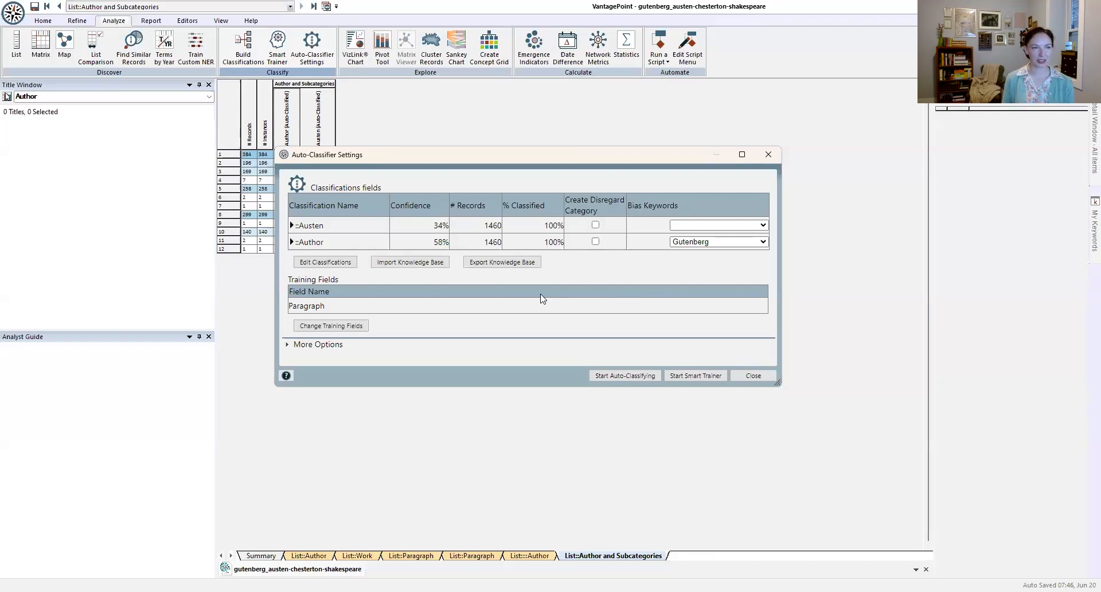
# Step: Import the gutenberg.vpkb knowledge base from the Classifier Demo folder into the auto-classifier settings
pyautogui.click(425, 267)
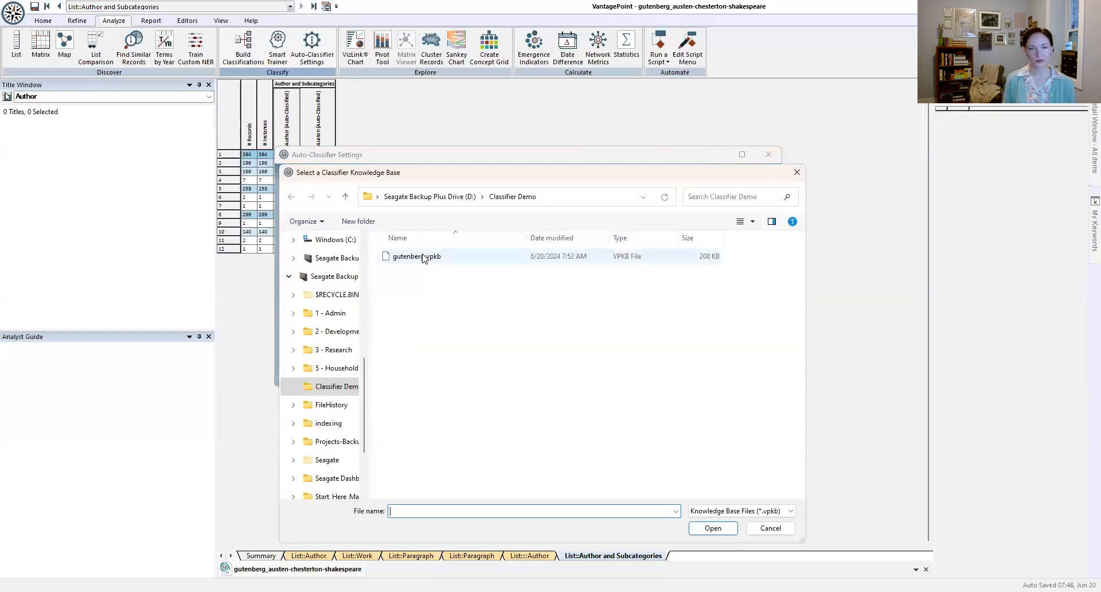
pyautogui.click(424, 257)
pyautogui.doubleClick(425, 258)
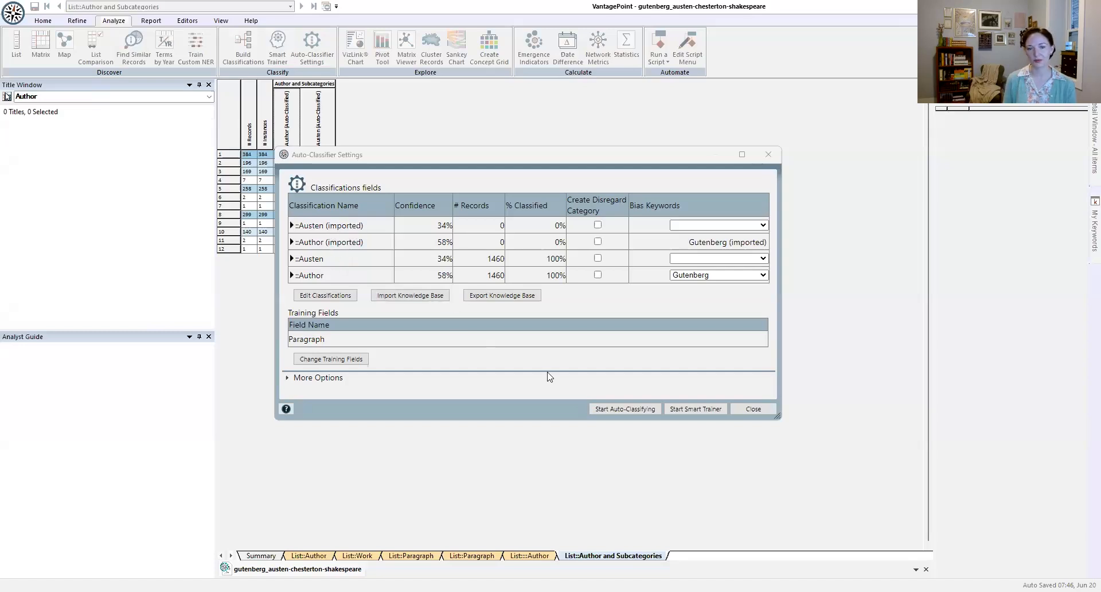
# Step: Auto-classify only the Author (imported) and Austen (imported) fields, and open the Author (imported) and Subcategories list
pyautogui.click(624, 411)
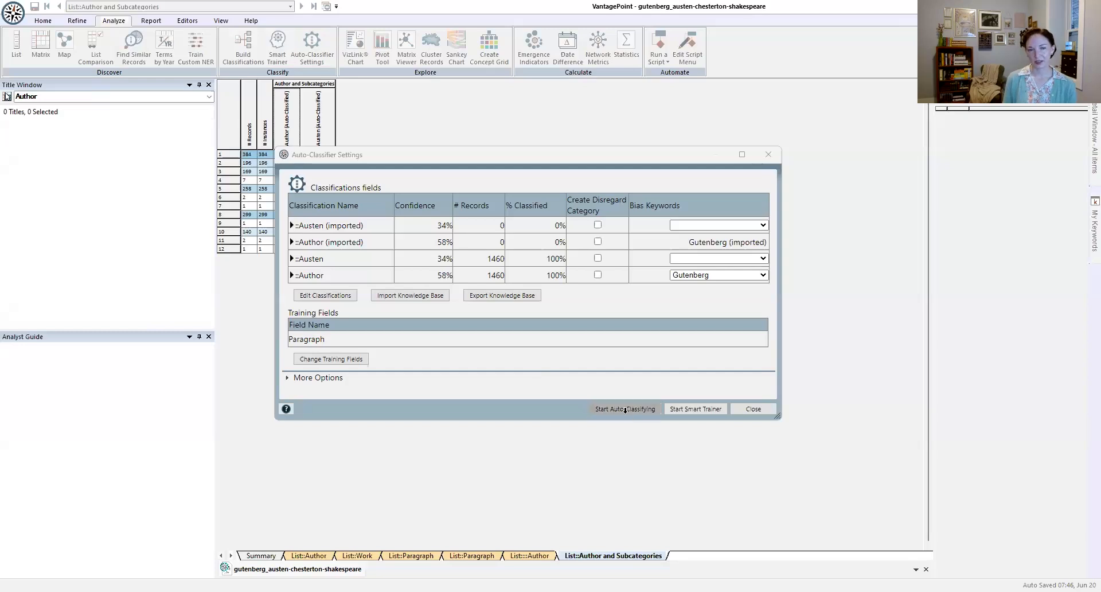
pyautogui.click(388, 265)
pyautogui.click(388, 276)
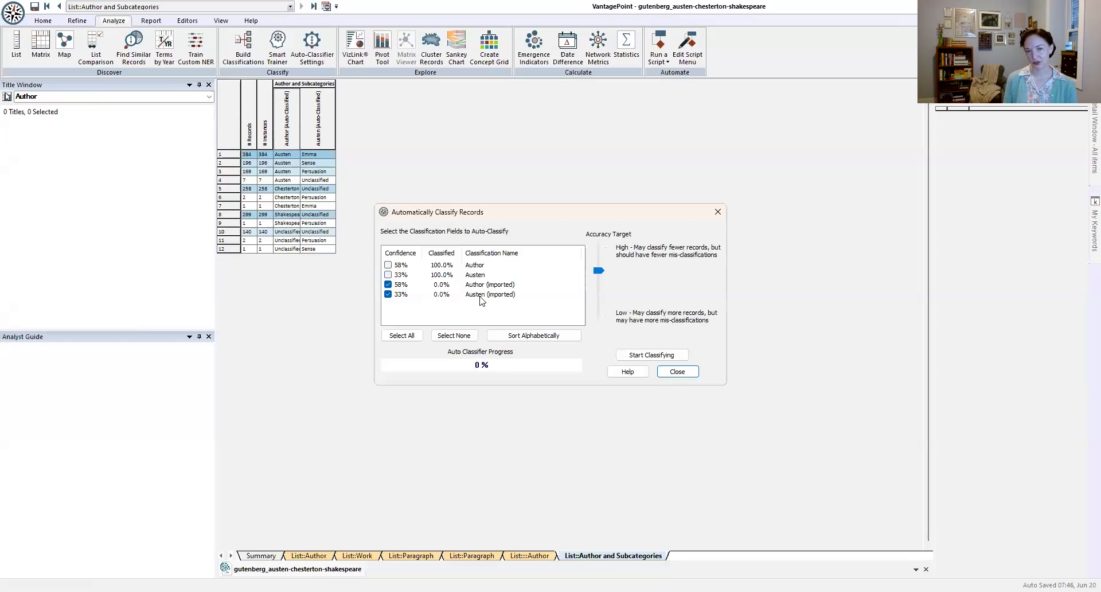
pyautogui.click(654, 355)
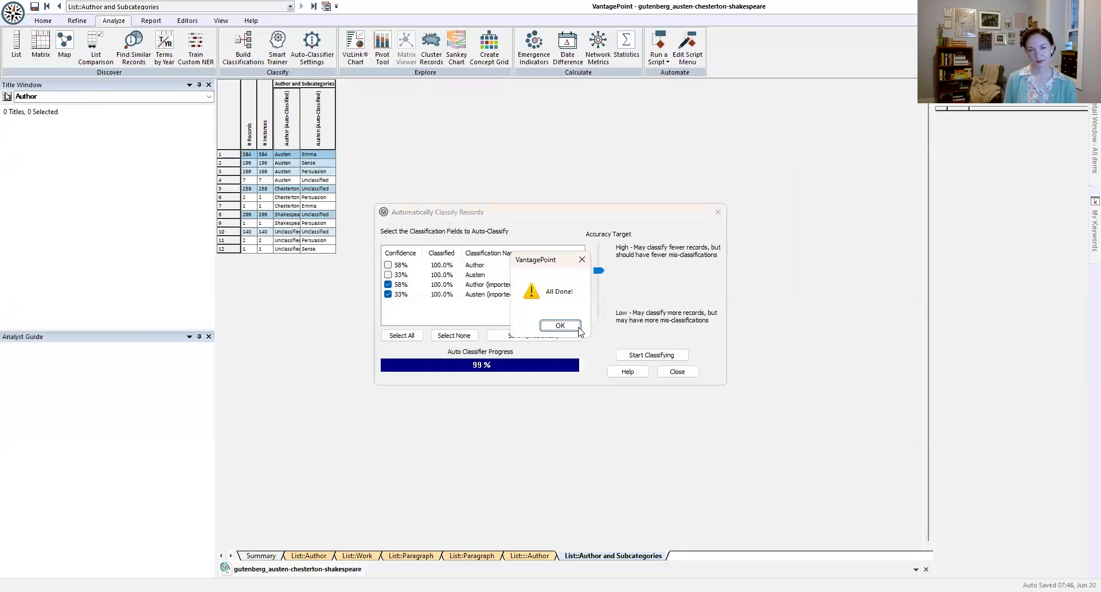
pyautogui.press('Return')
pyautogui.click(664, 372)
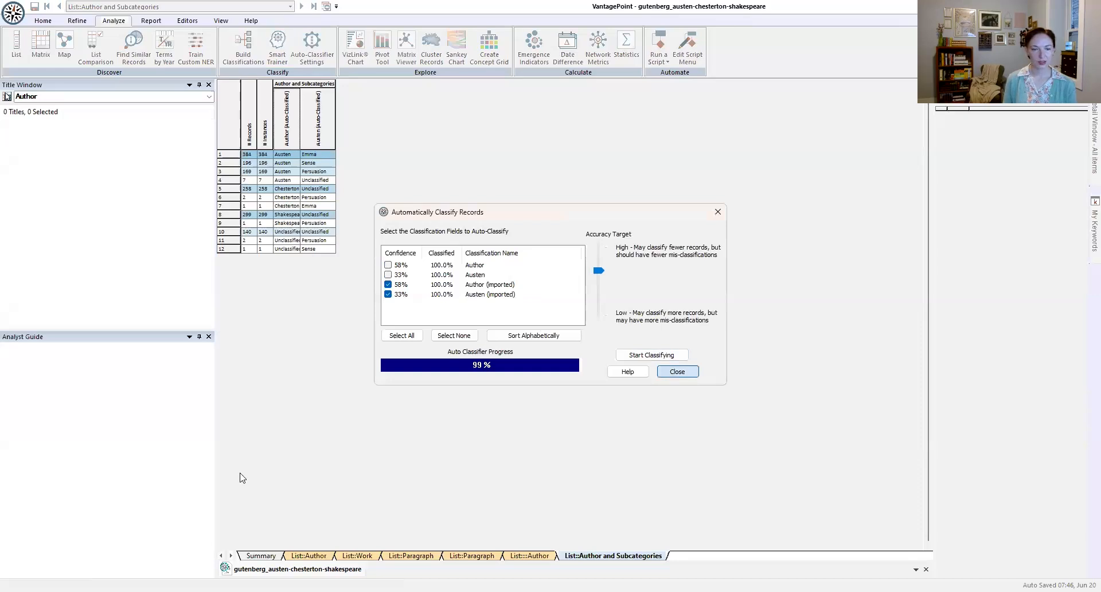
pyautogui.click(261, 555)
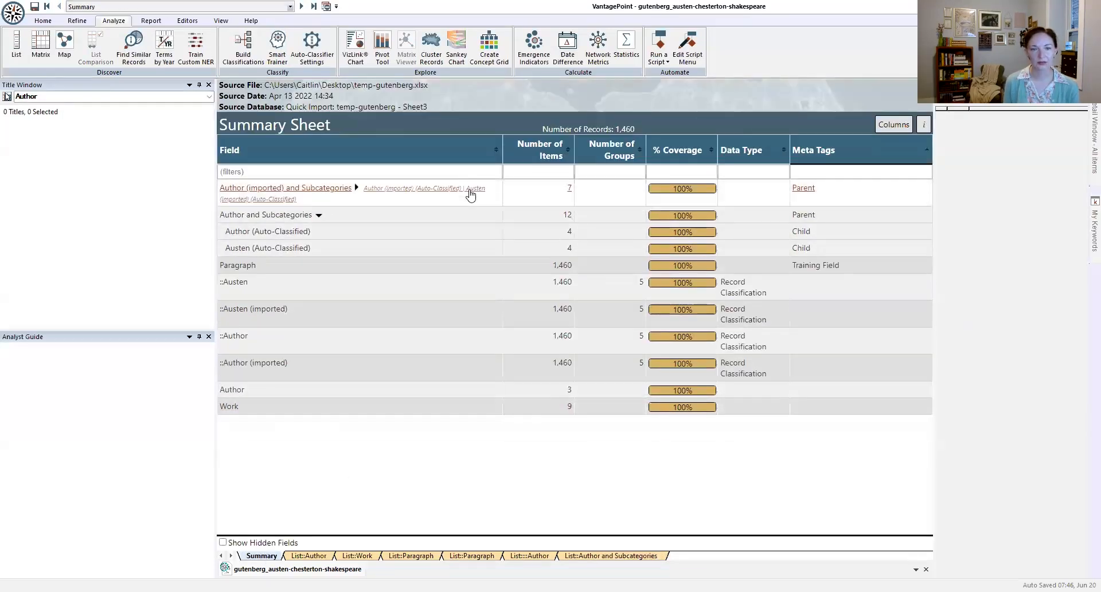
pyautogui.click(465, 190)
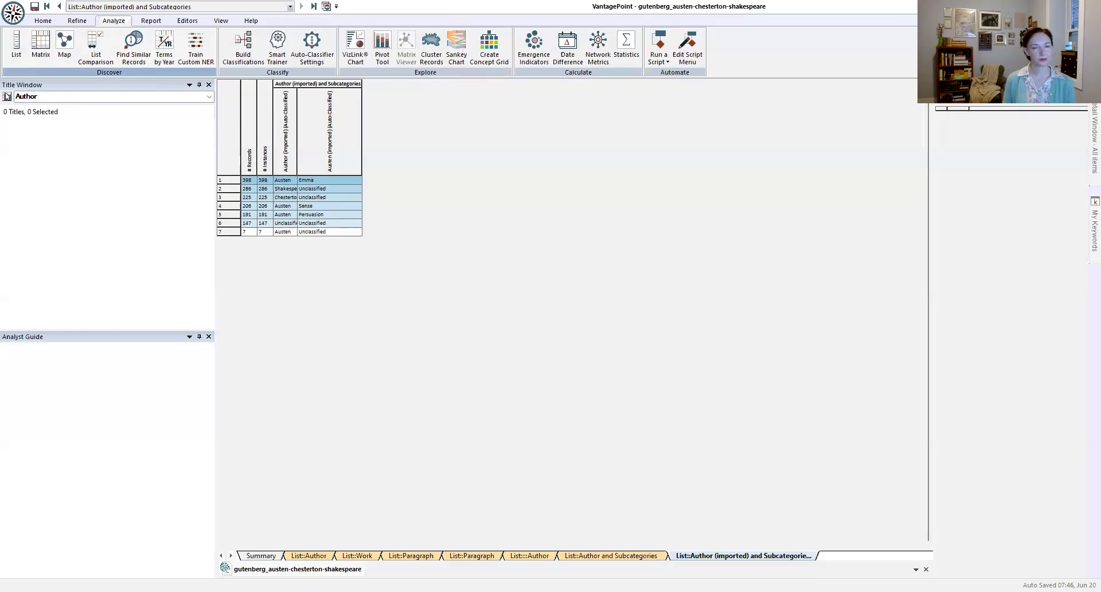
# Step: Create a co-occurrence matrix with the auto-classified Author (imported) subcategory field as rows and Author as columns
pyautogui.hotkey('ctrl', 'm')
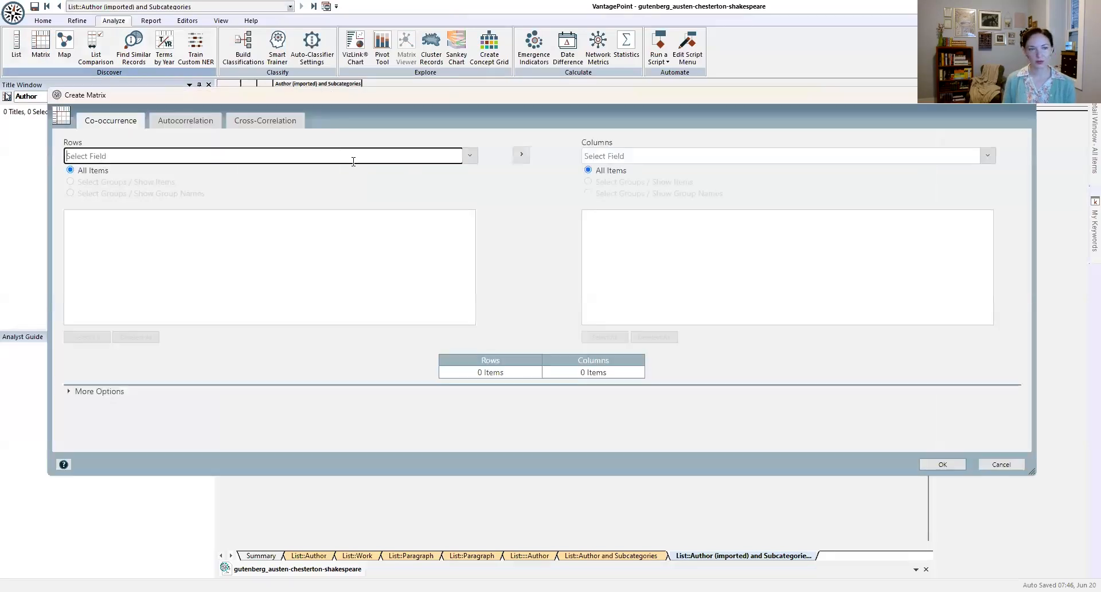
pyautogui.click(470, 156)
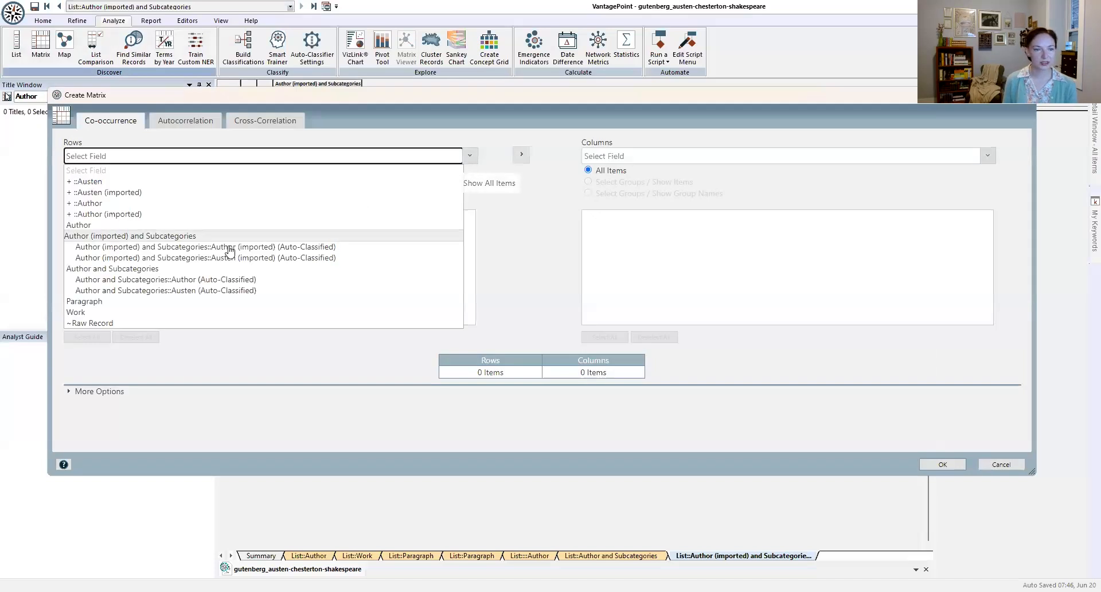
pyautogui.click(351, 247)
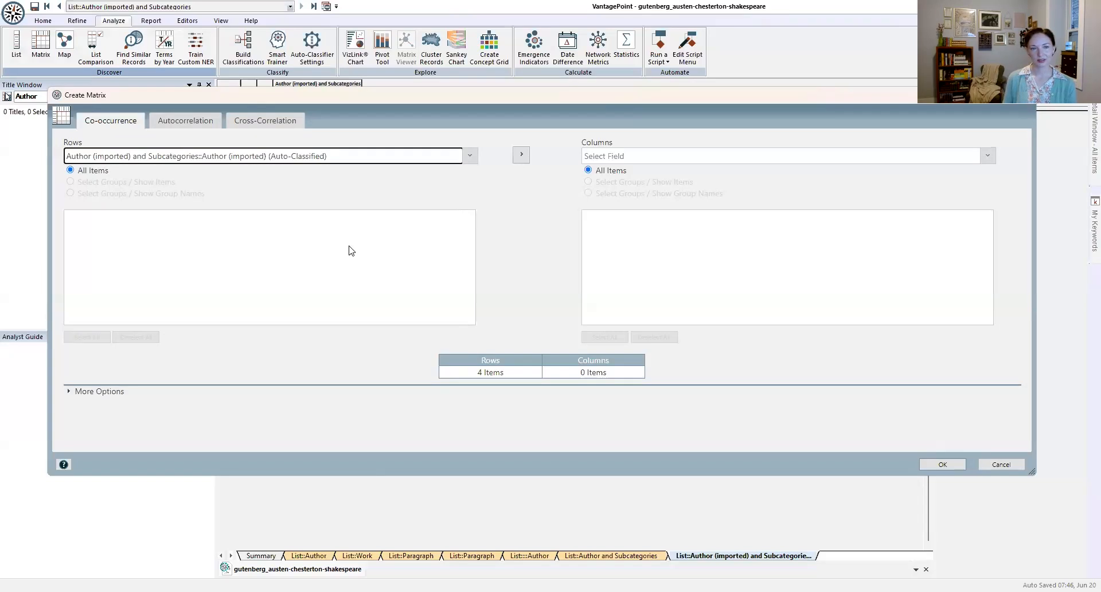
pyautogui.click(819, 159)
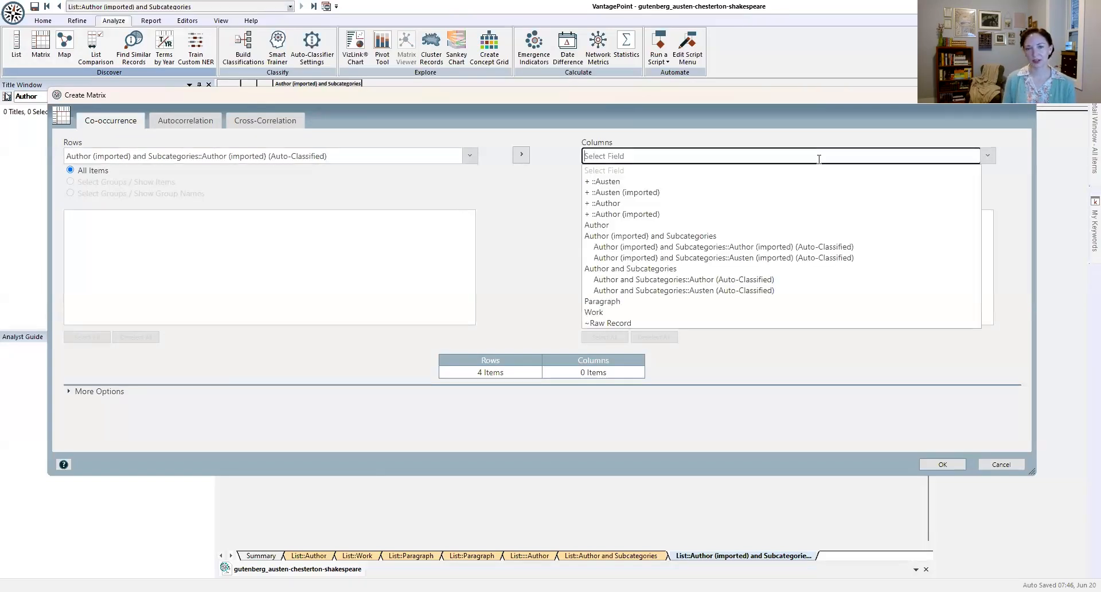
pyautogui.click(692, 225)
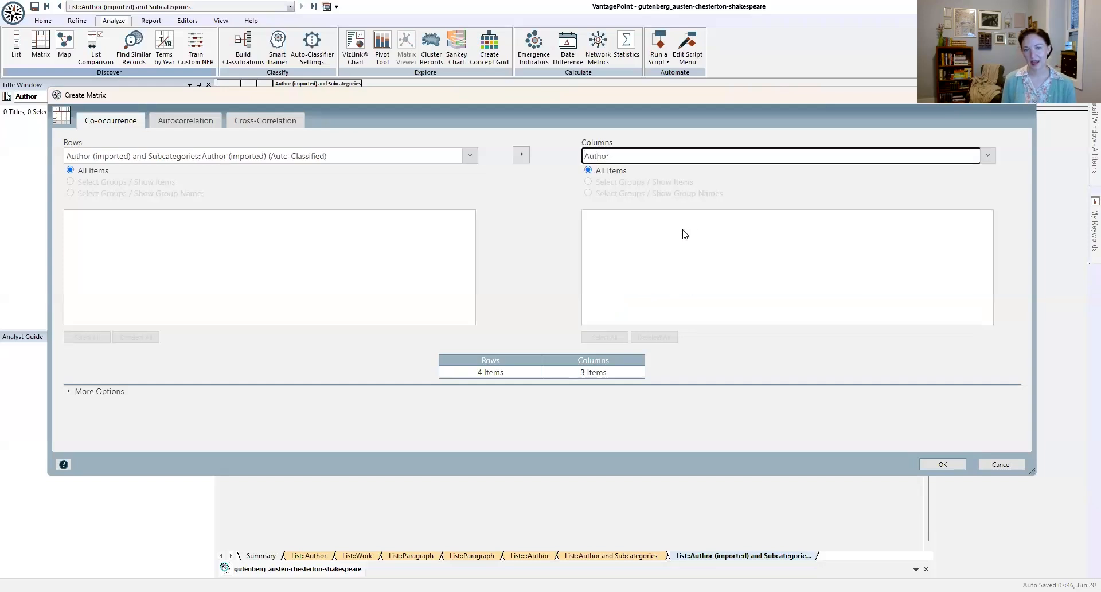
pyautogui.click(946, 465)
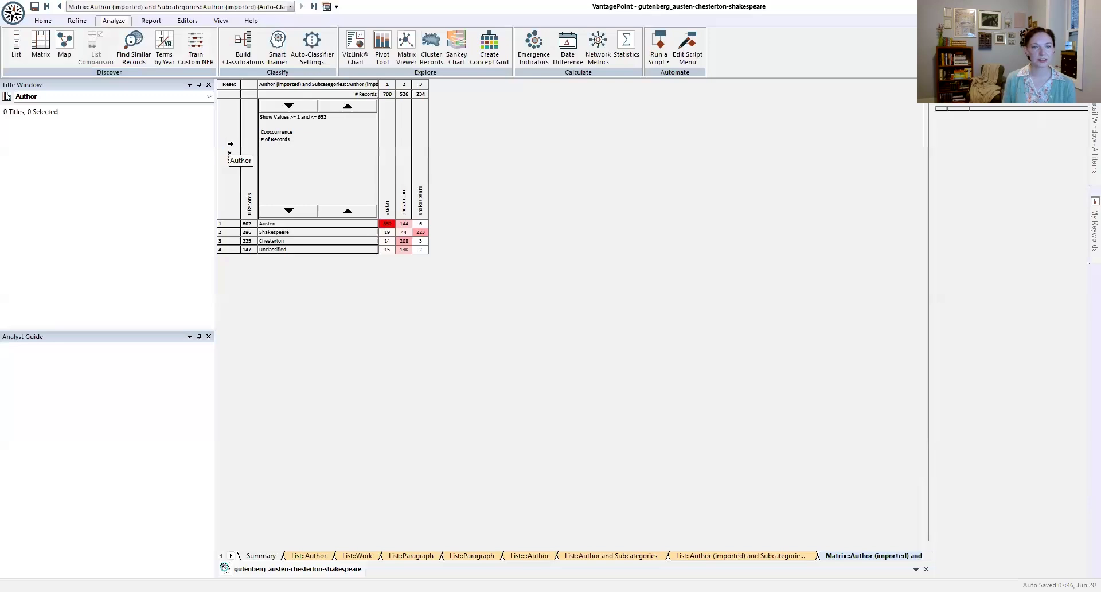
# Step: Sort the matrix rows by author name, and select the matching-author cells followed by all cells to compare their title counts
pyautogui.click(277, 85)
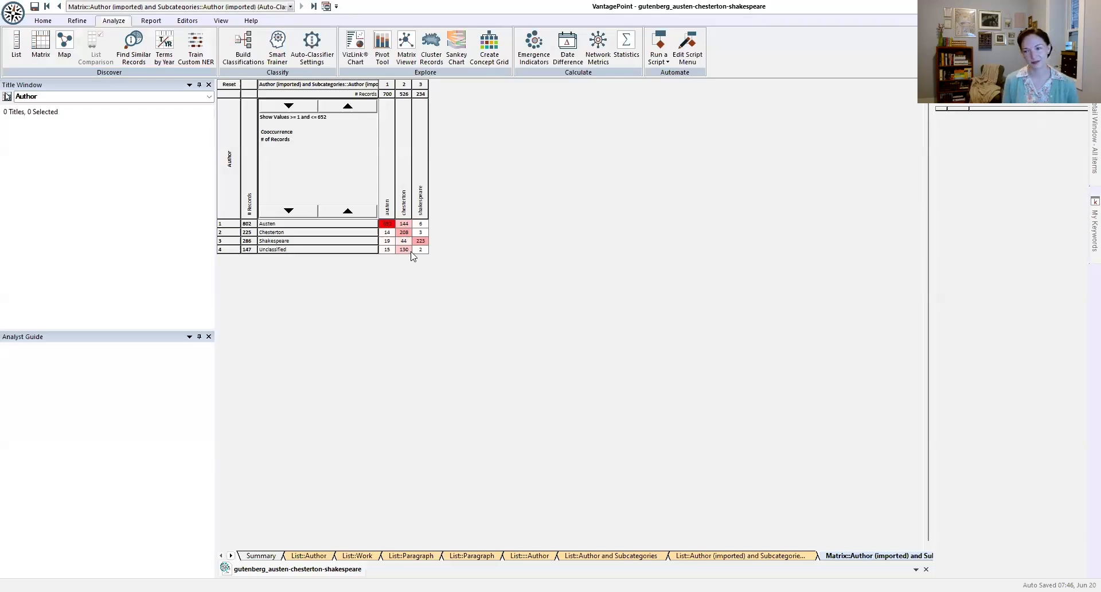
pyautogui.click(388, 227)
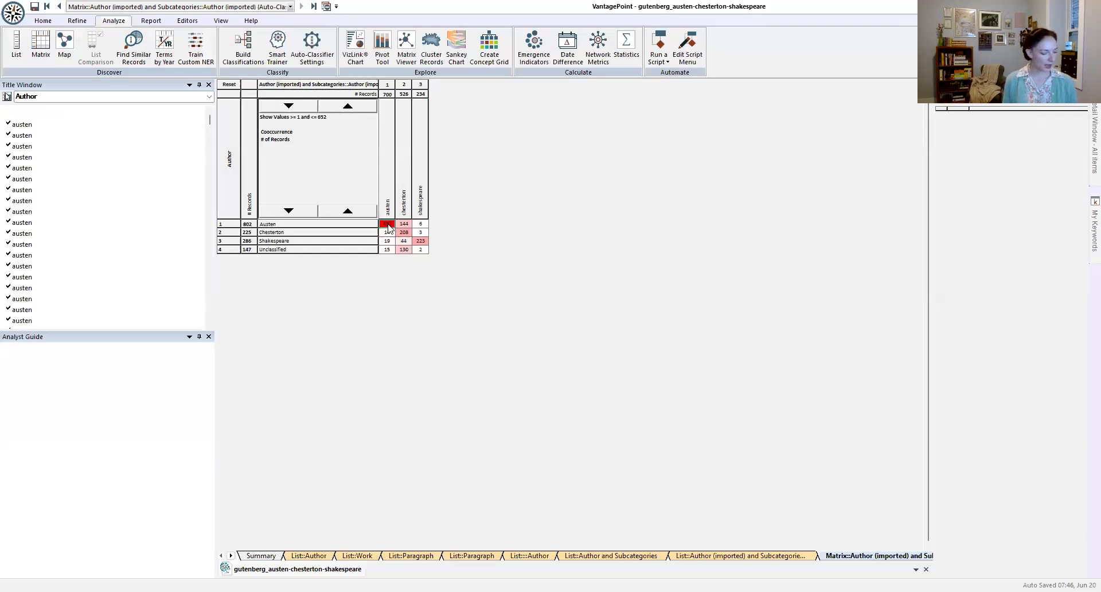
pyautogui.keyDown('ctrl'); pyautogui.click(420, 243); pyautogui.keyUp('ctrl')
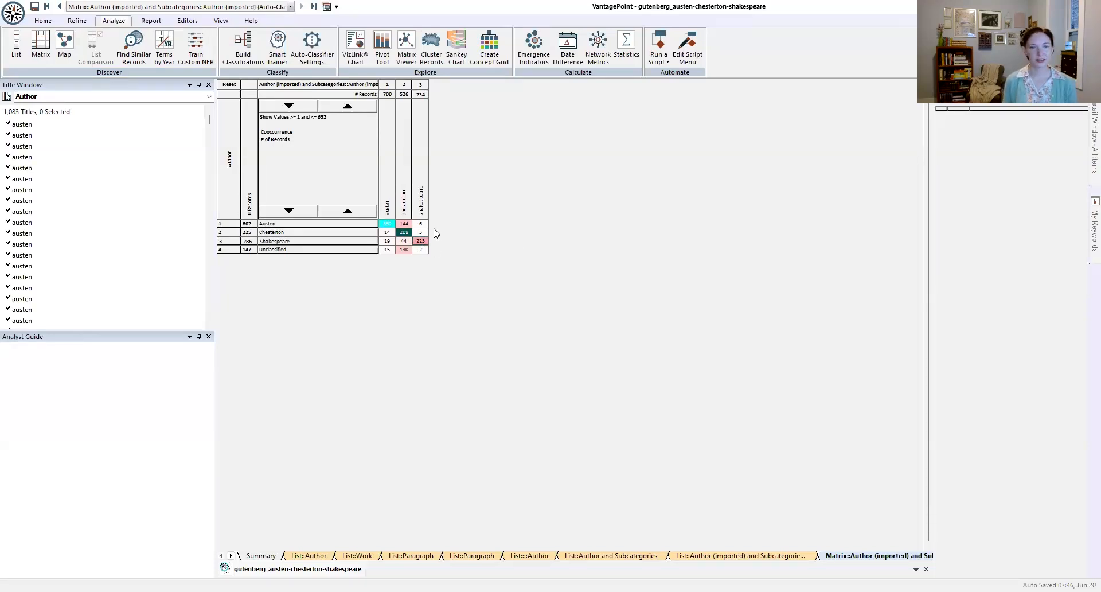
pyautogui.keyDown('ctrl'); pyautogui.click(386, 224); pyautogui.keyUp('ctrl')
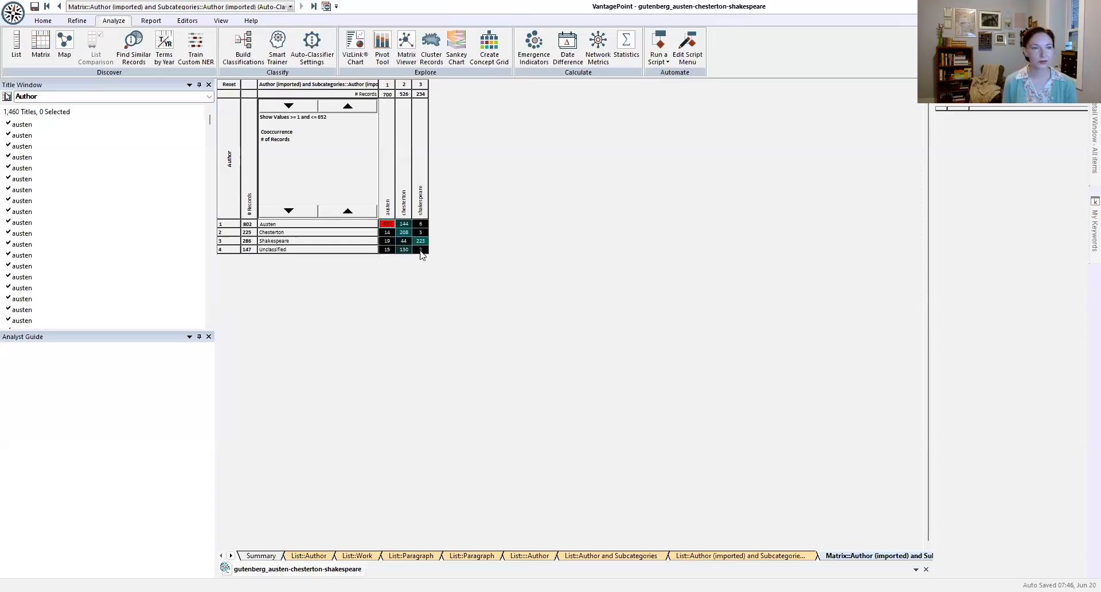